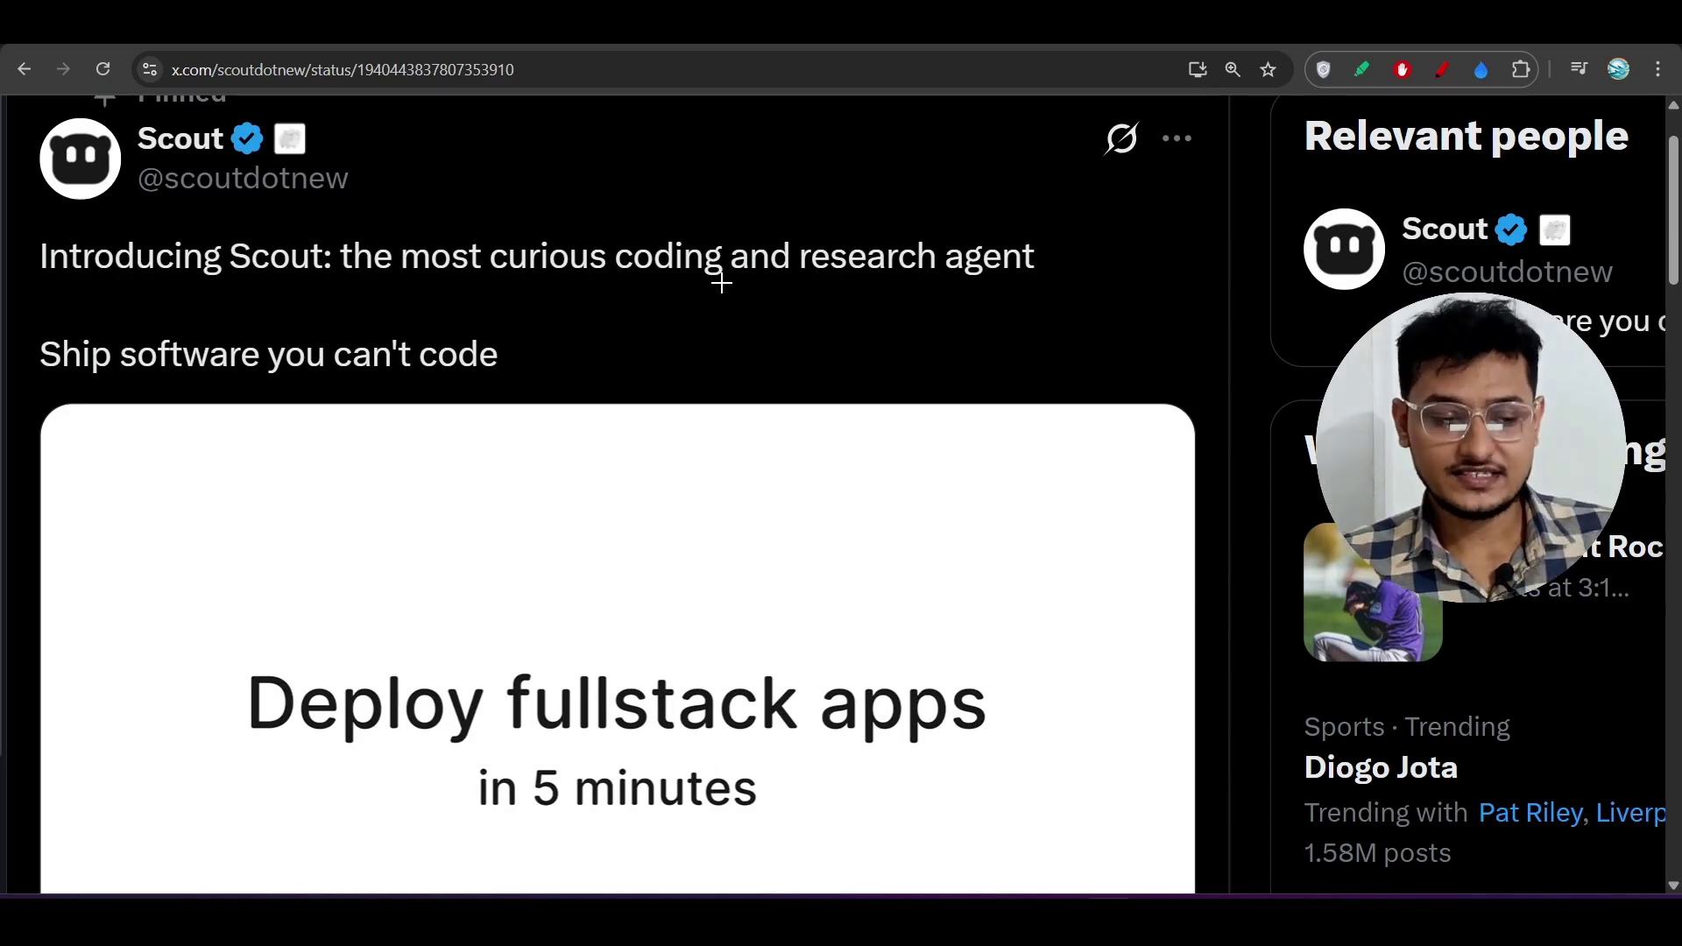
- Underline 'Introducing Scout', 'most curious coding' and 'Ship software you can't code' in red
drag(137, 297, 302, 296)
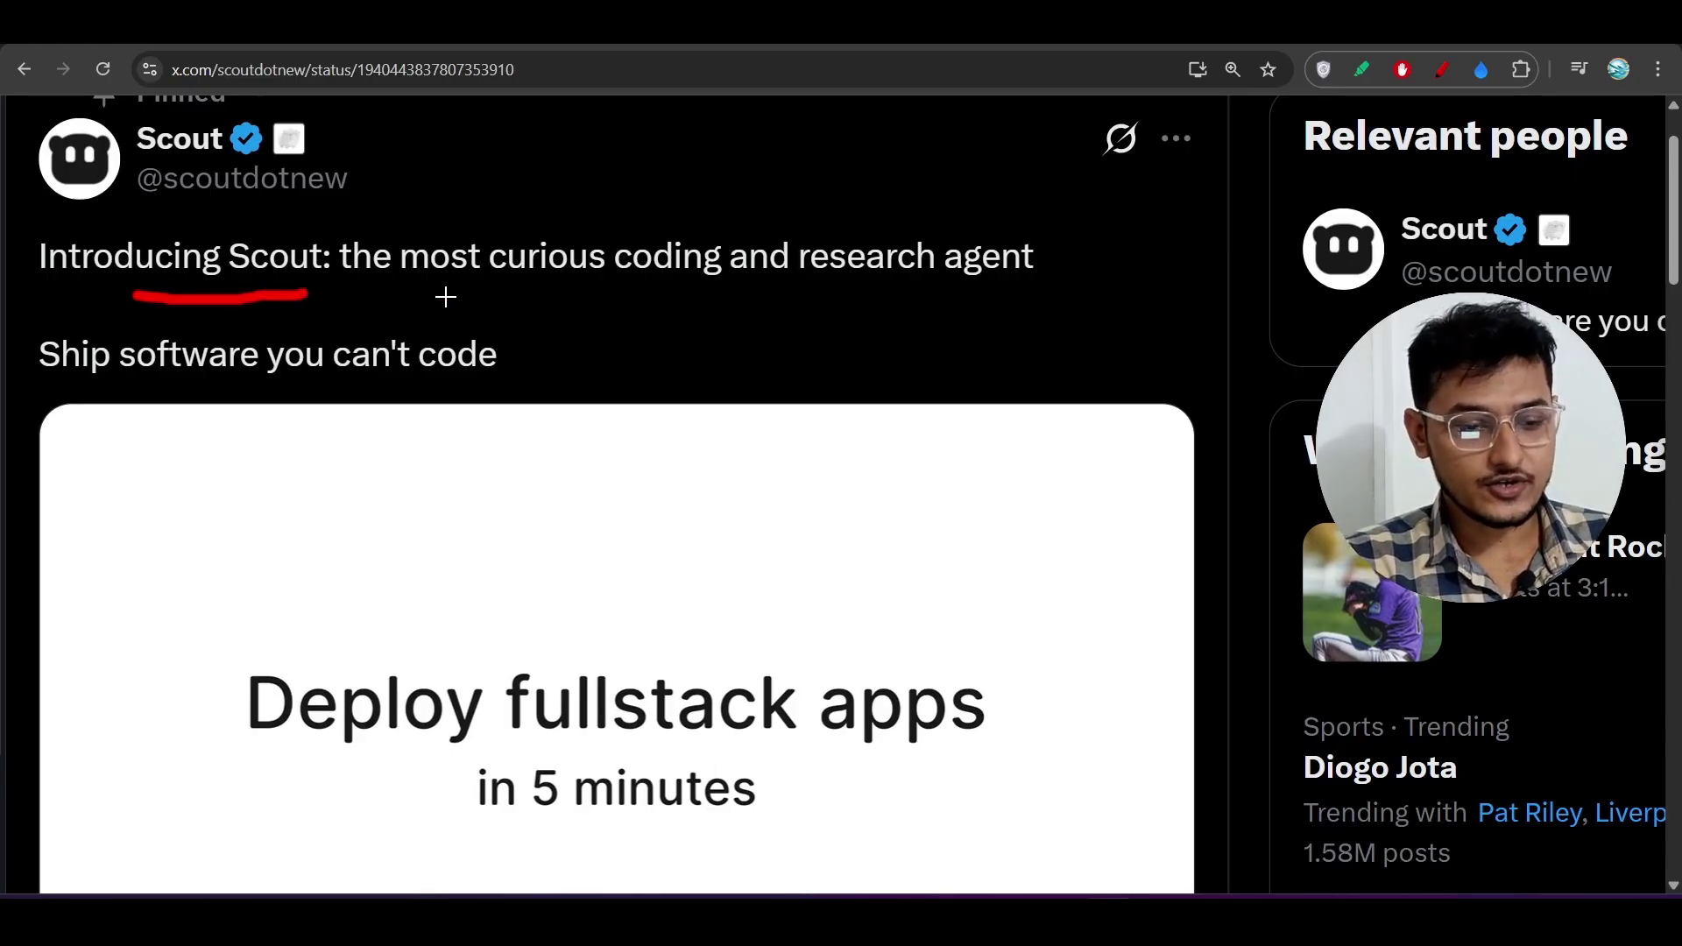
drag(407, 295, 1030, 313)
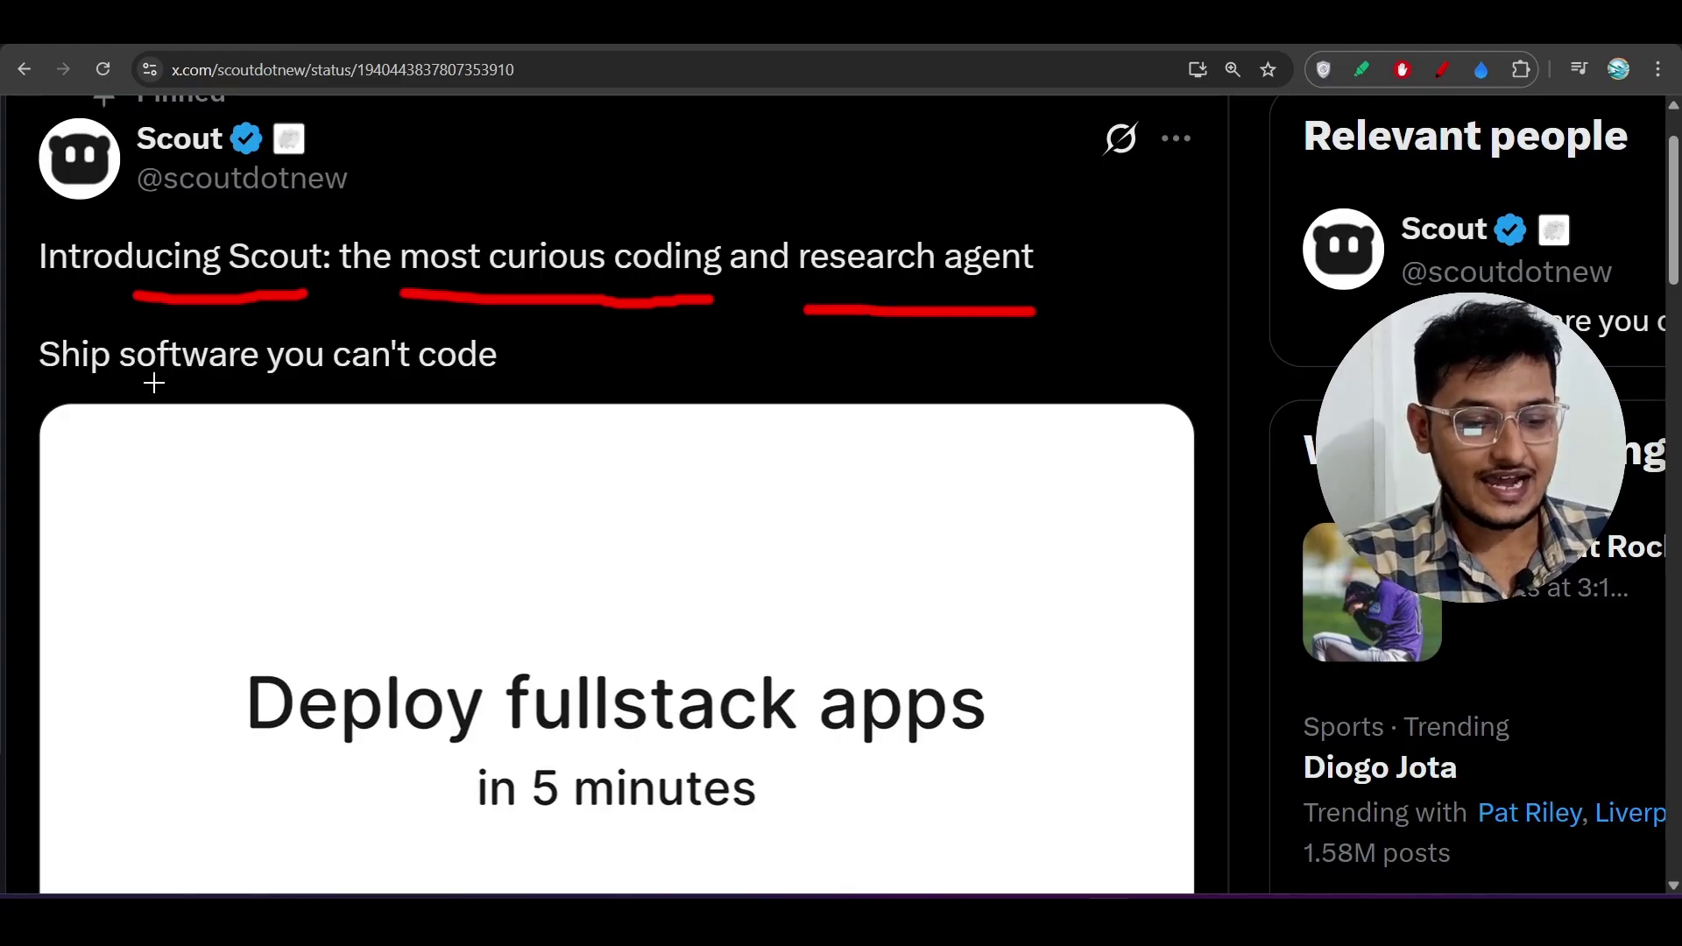
drag(86, 387, 441, 391)
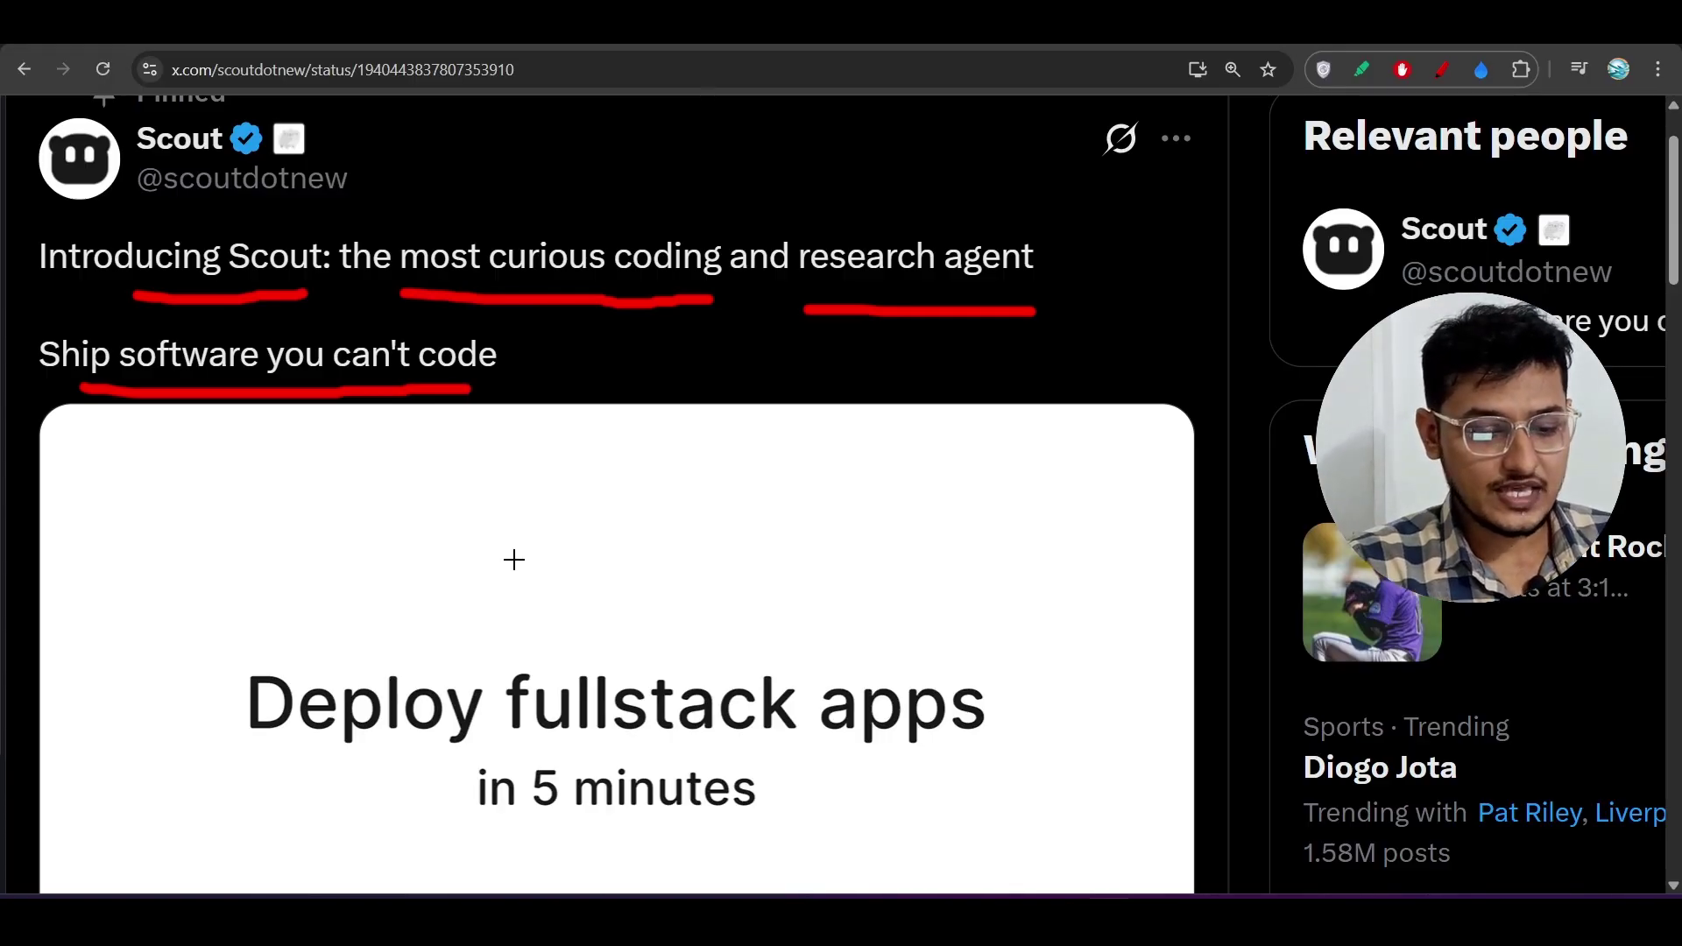
scroll(513, 560, down, 1)
mouse_move(657, 381)
mouse_down()
mouse_move(640, 530)
mouse_move(587, 488)
mouse_move(697, 509)
mouse_up()
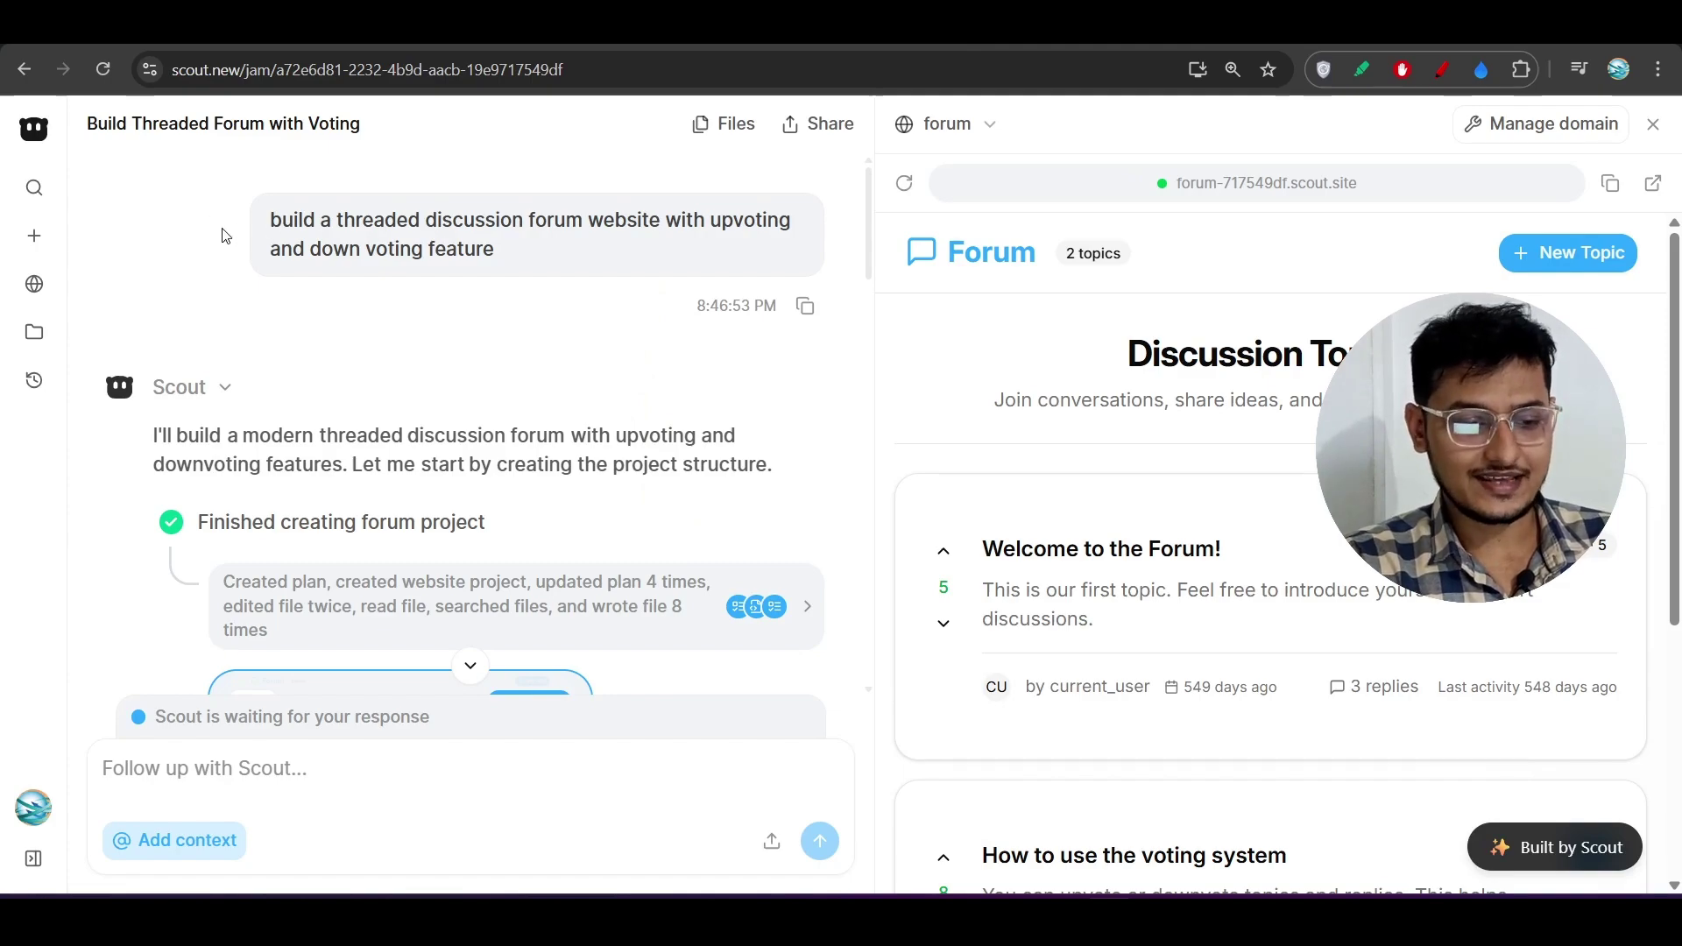
- Highlight the forum prompt's first line and its voting-feature ending
drag(270, 219, 678, 220)
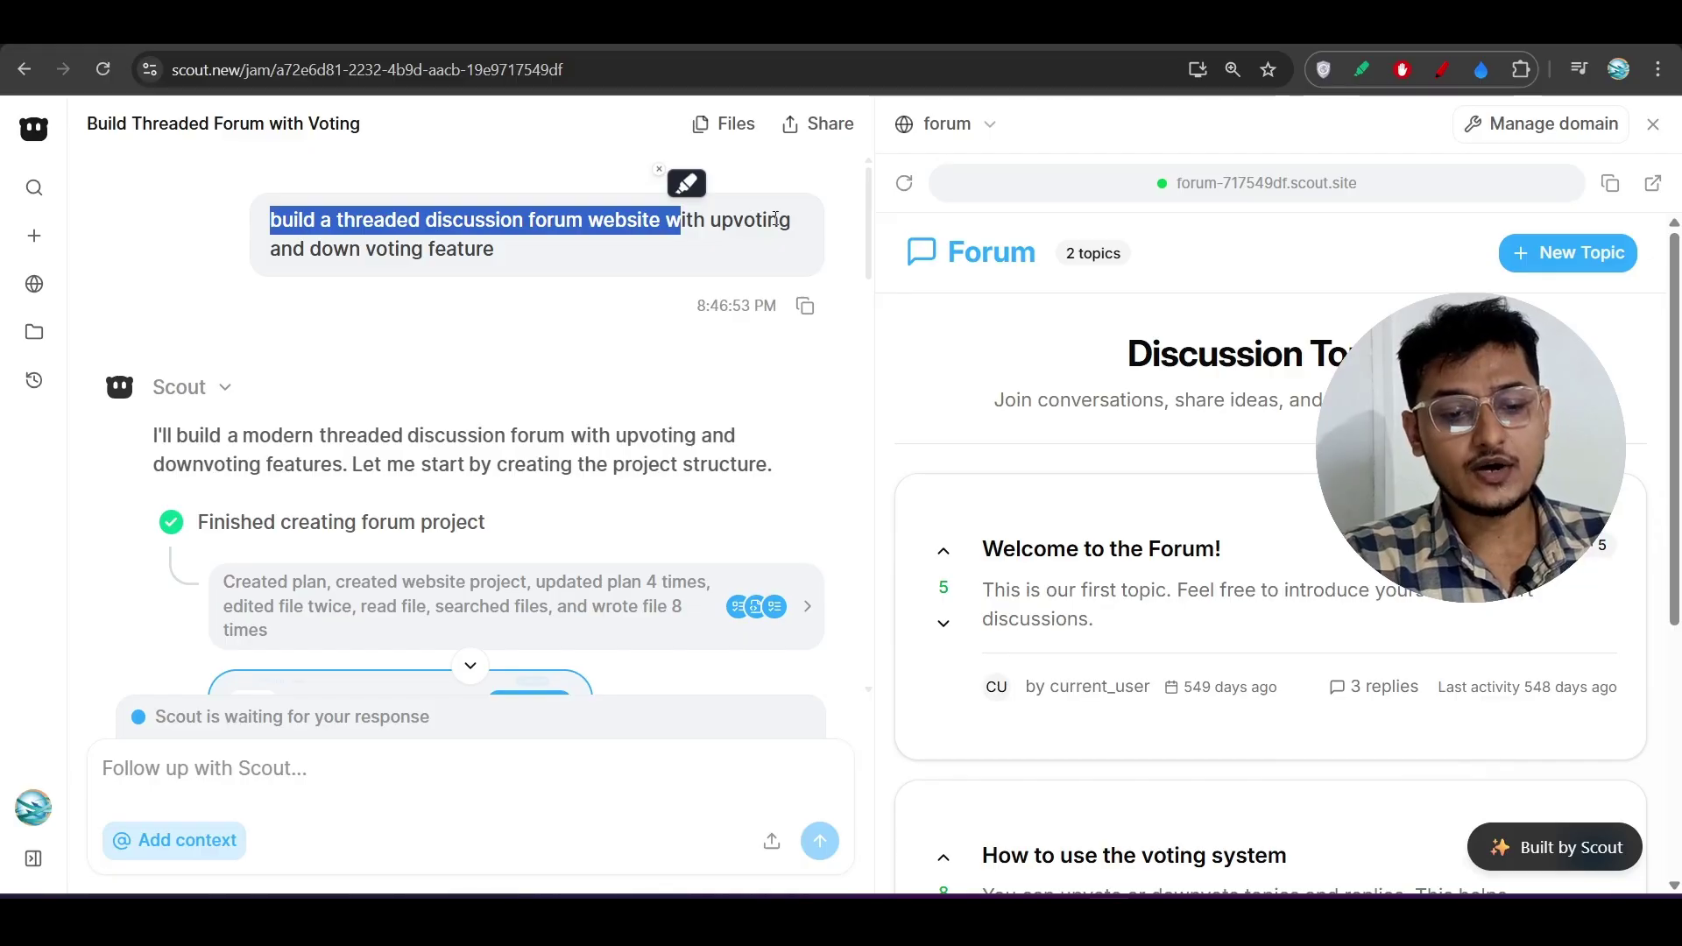
drag(401, 249, 497, 249)
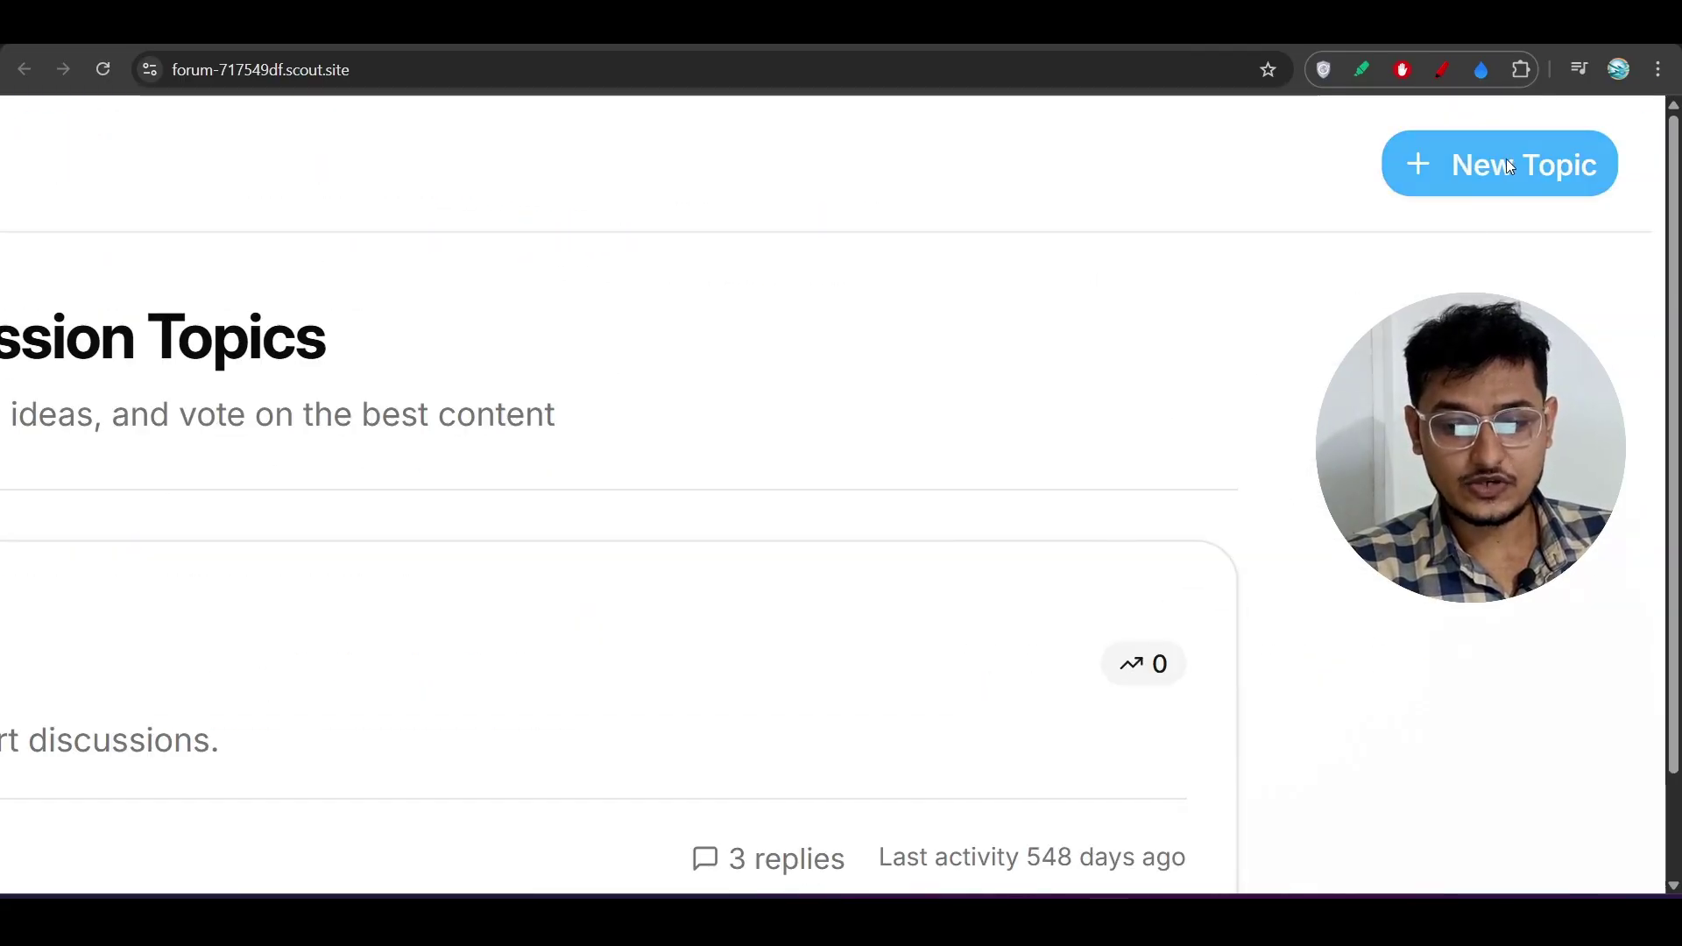
- Open the Create New Topic form, note its 200-character title limit, and highlight the forum prompt
click(1506, 160)
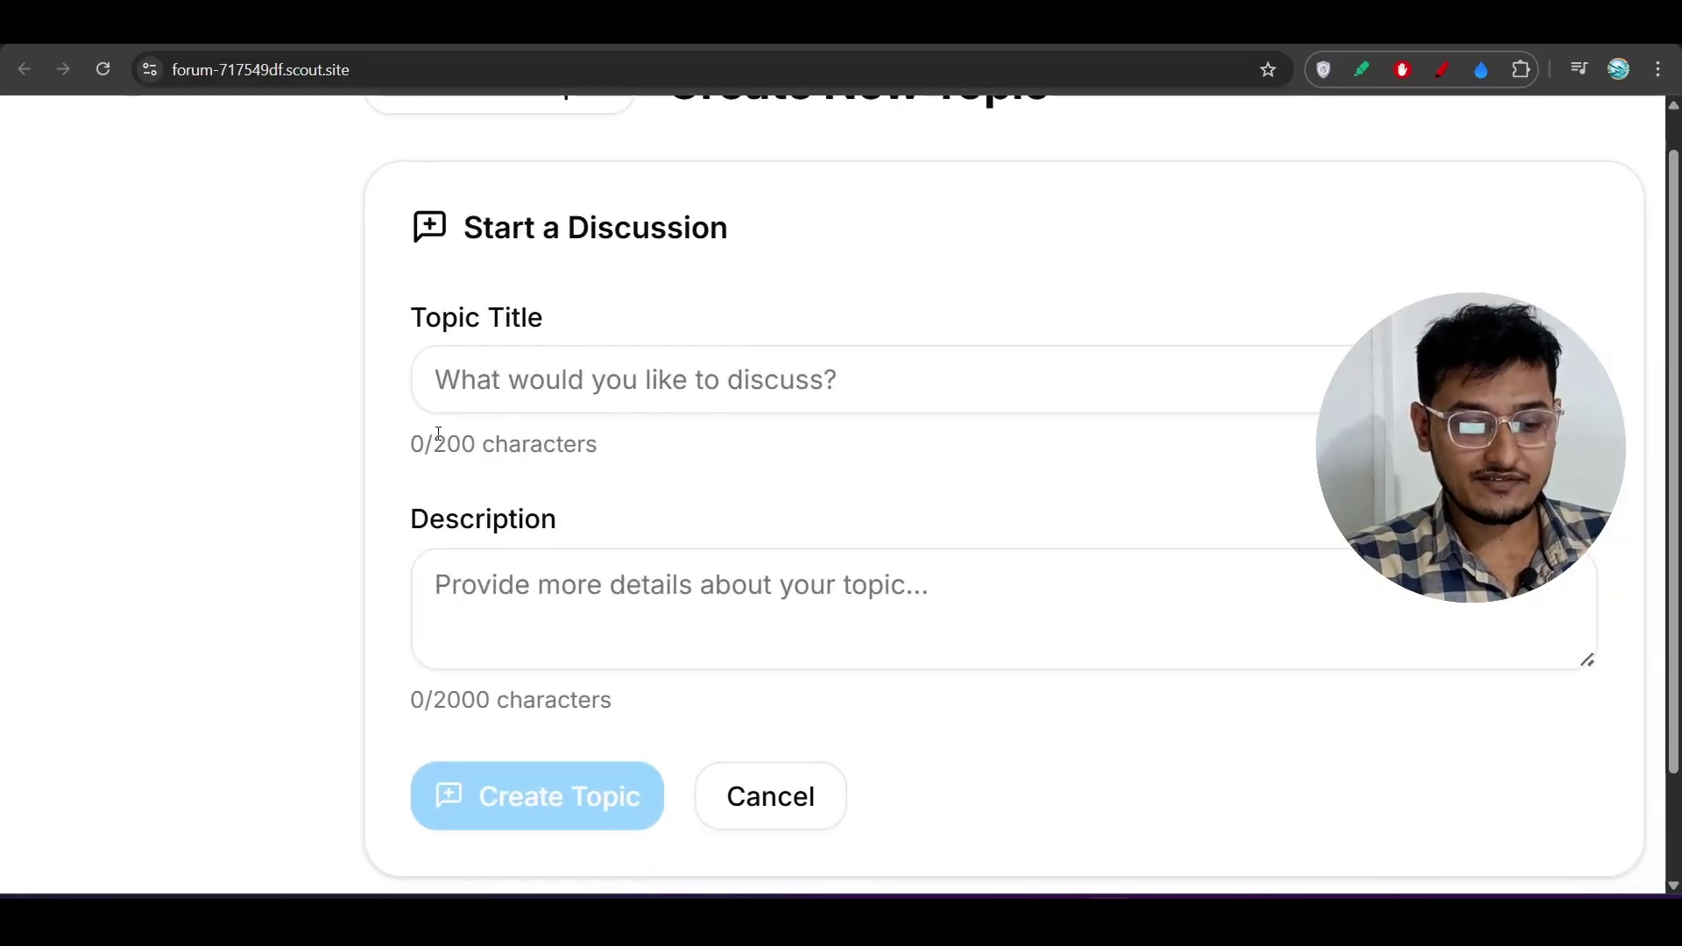
drag(433, 443, 612, 443)
drag(447, 700, 613, 700)
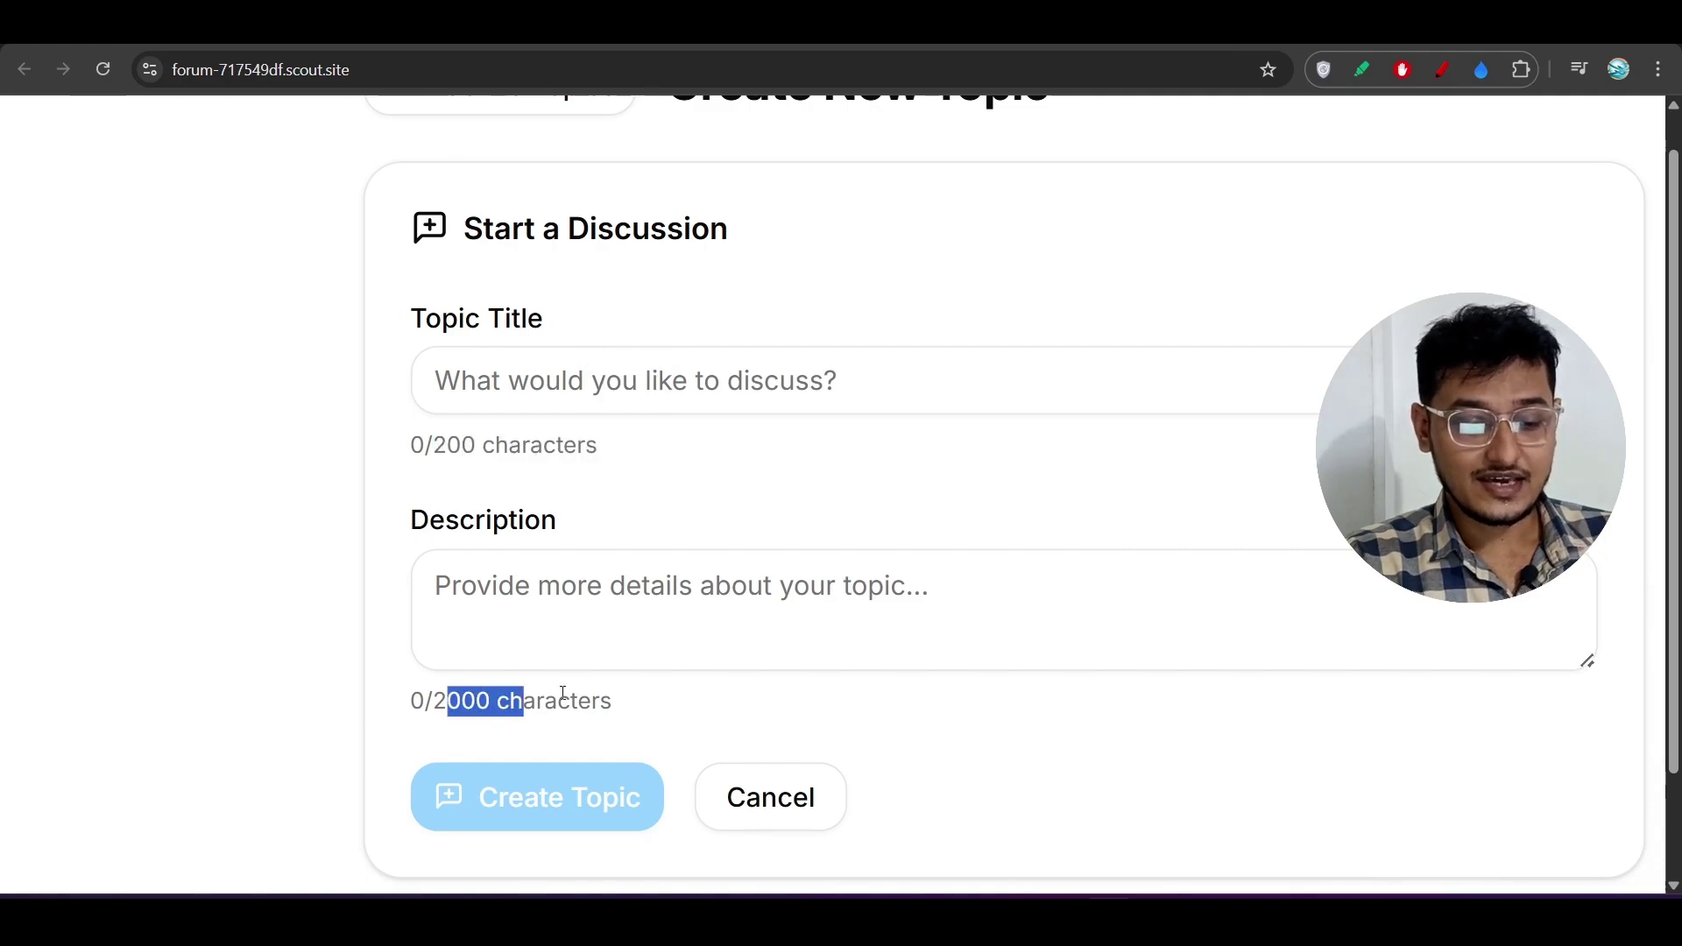
scroll(578, 591, down, 2)
click(539, 550)
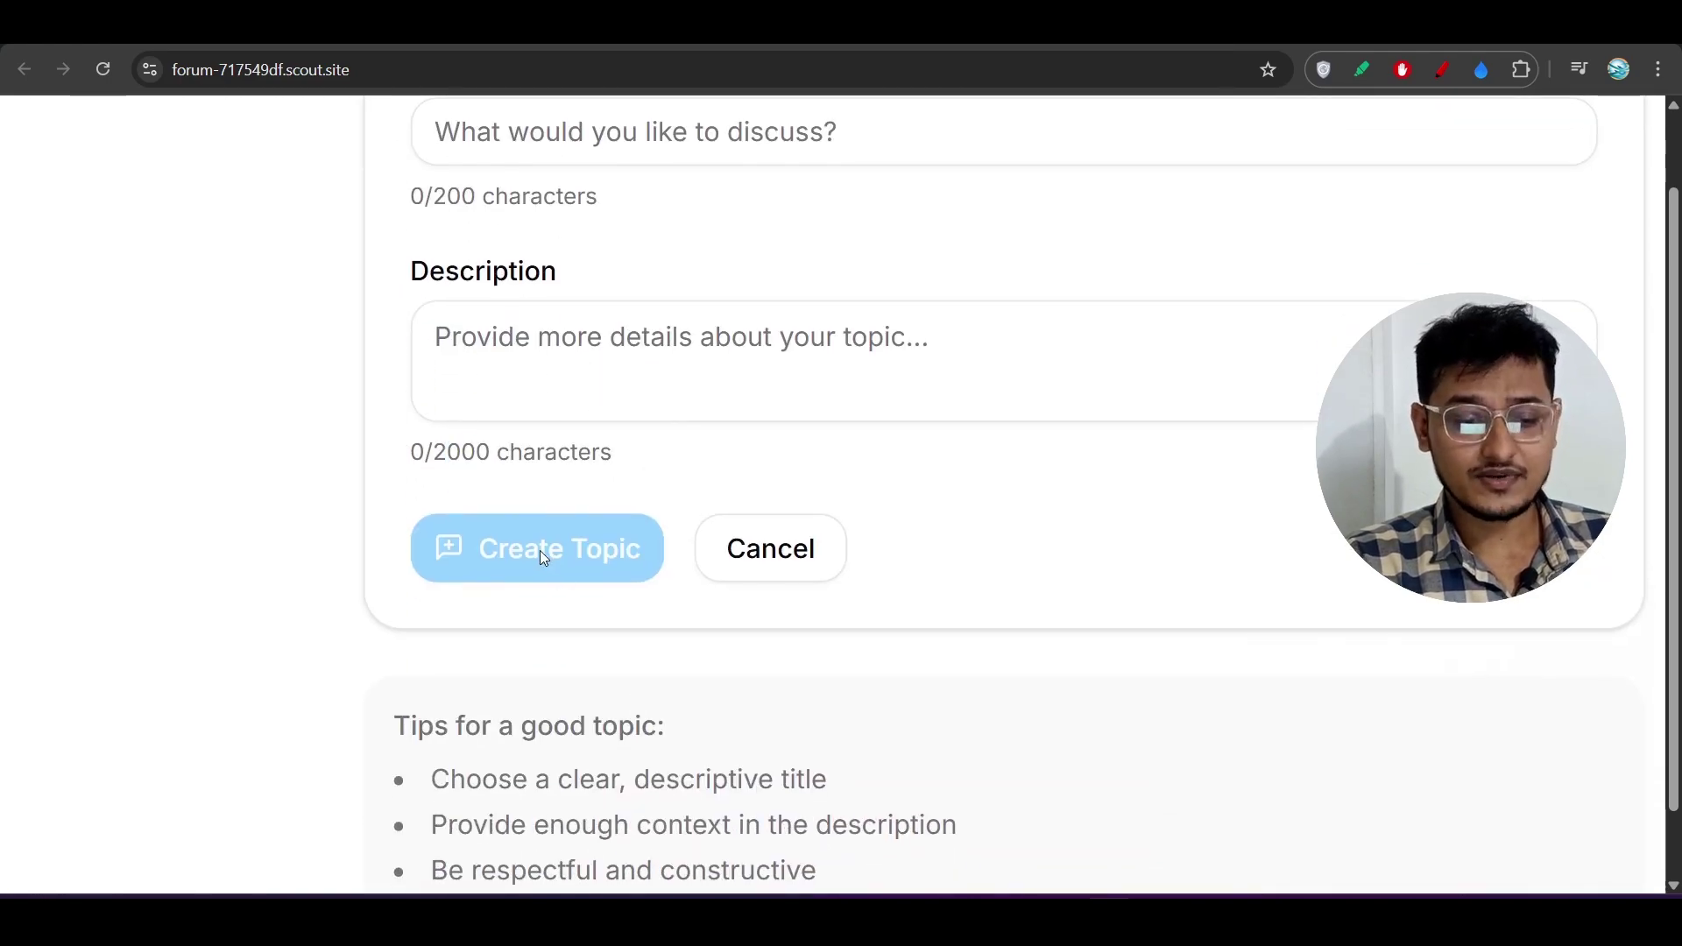
scroll(552, 394, up, 2)
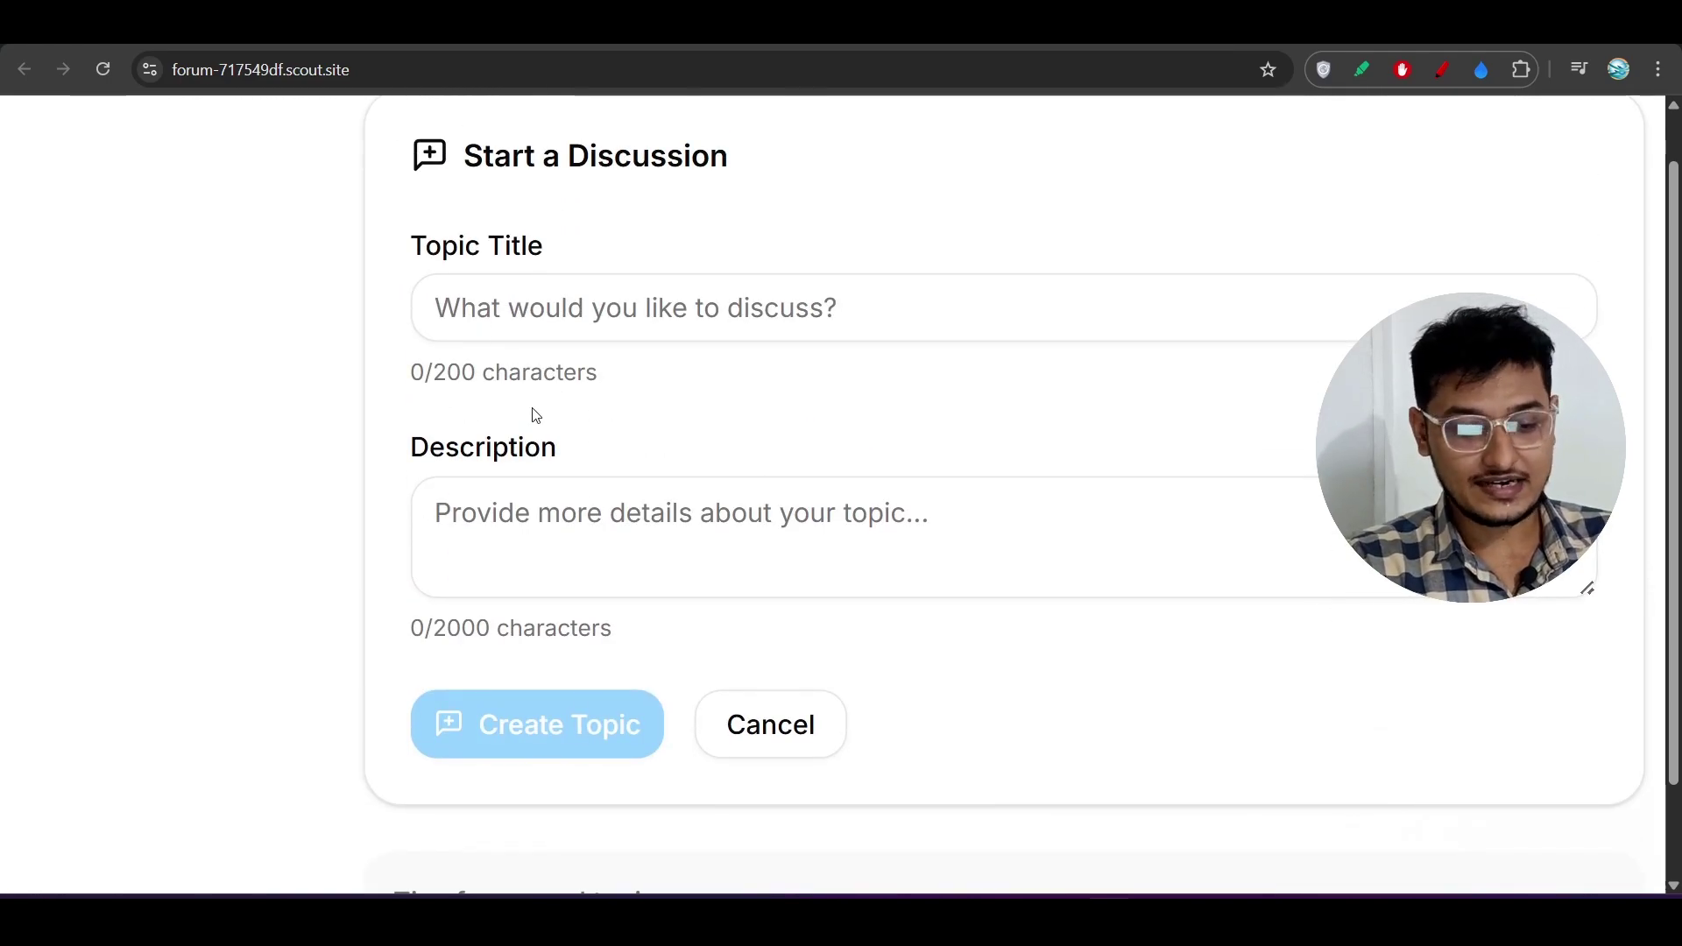
scroll(534, 416, down, 1)
key(ctrl+minus)
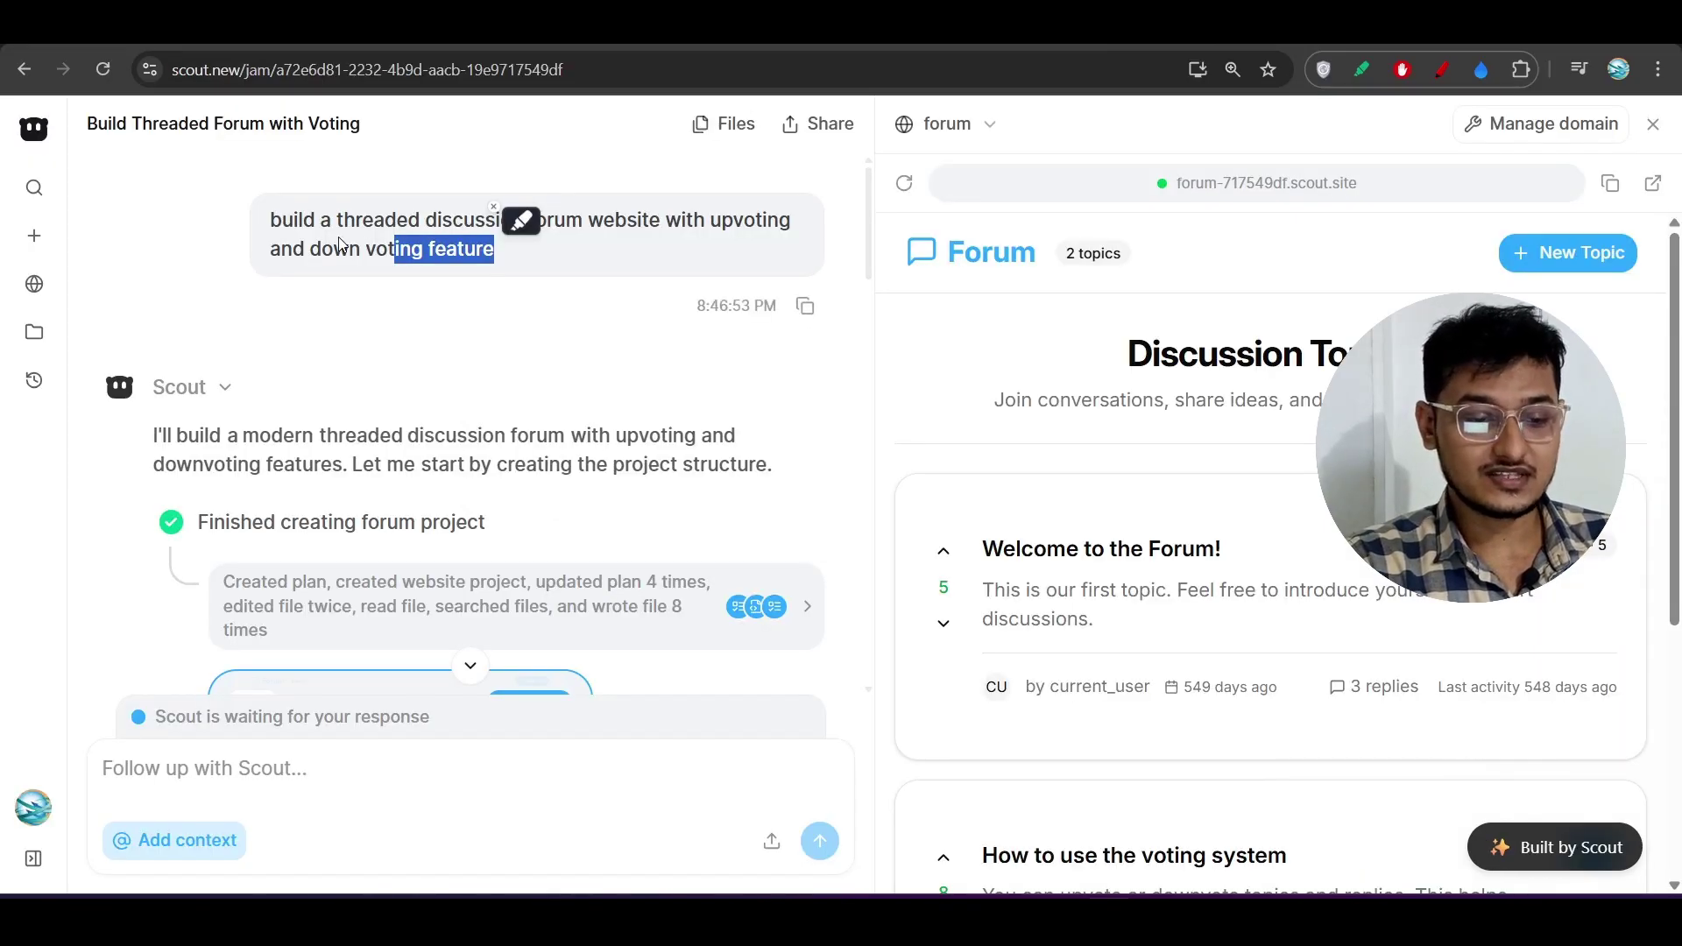
triple_click(520, 220)
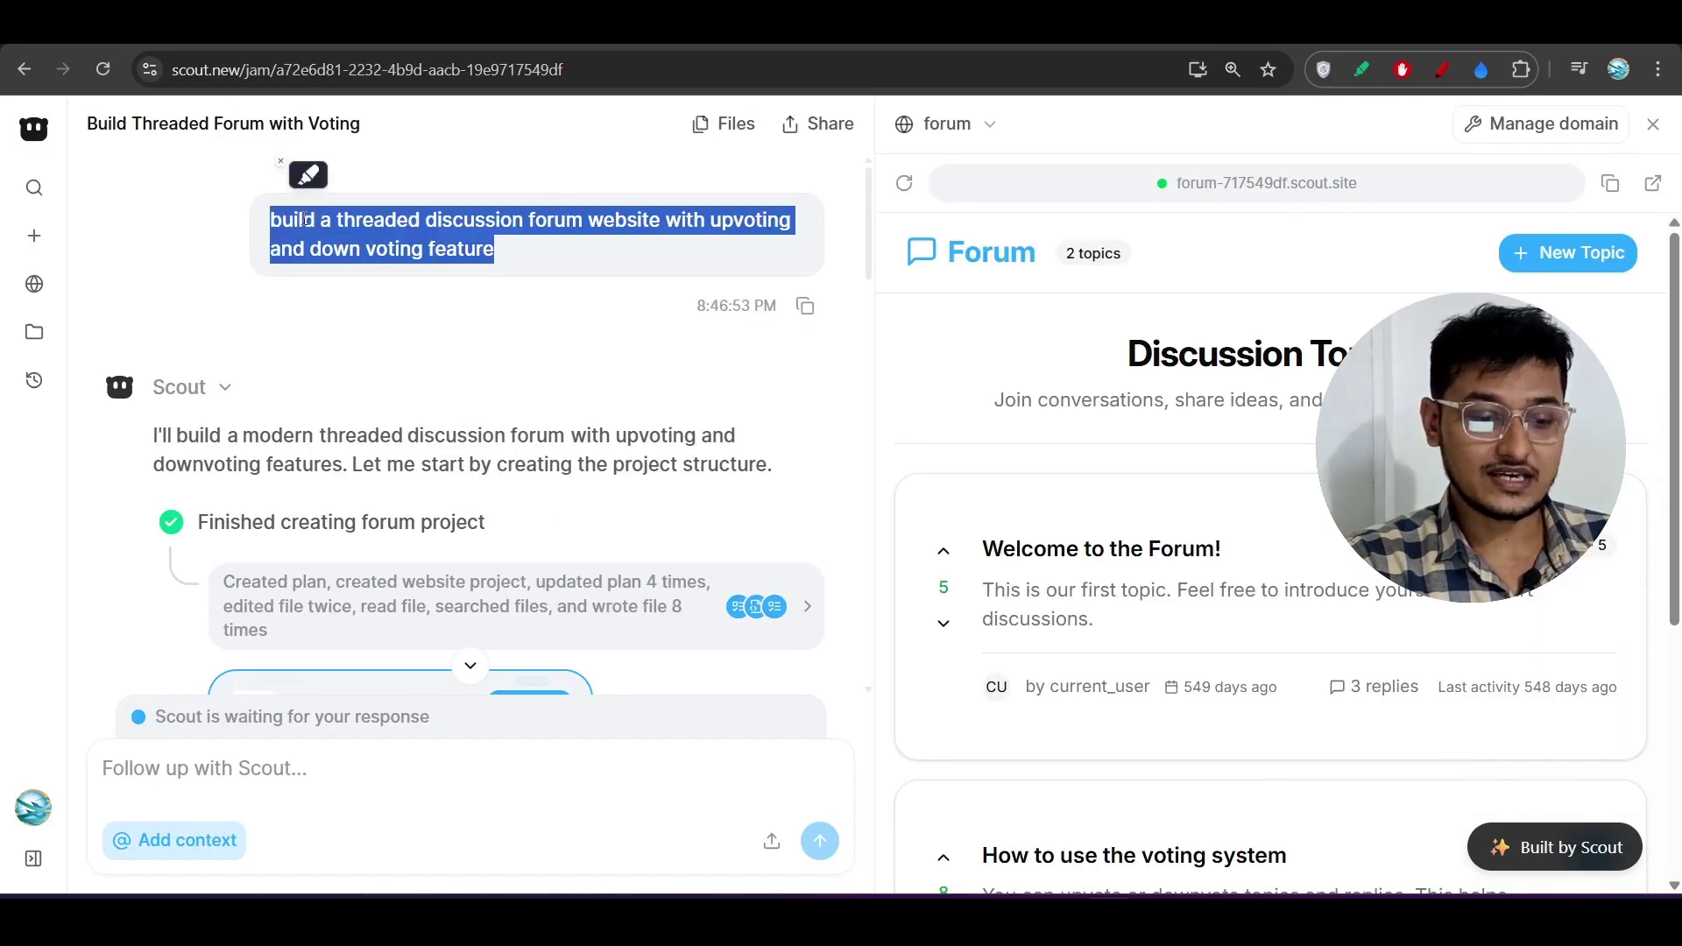
click(635, 239)
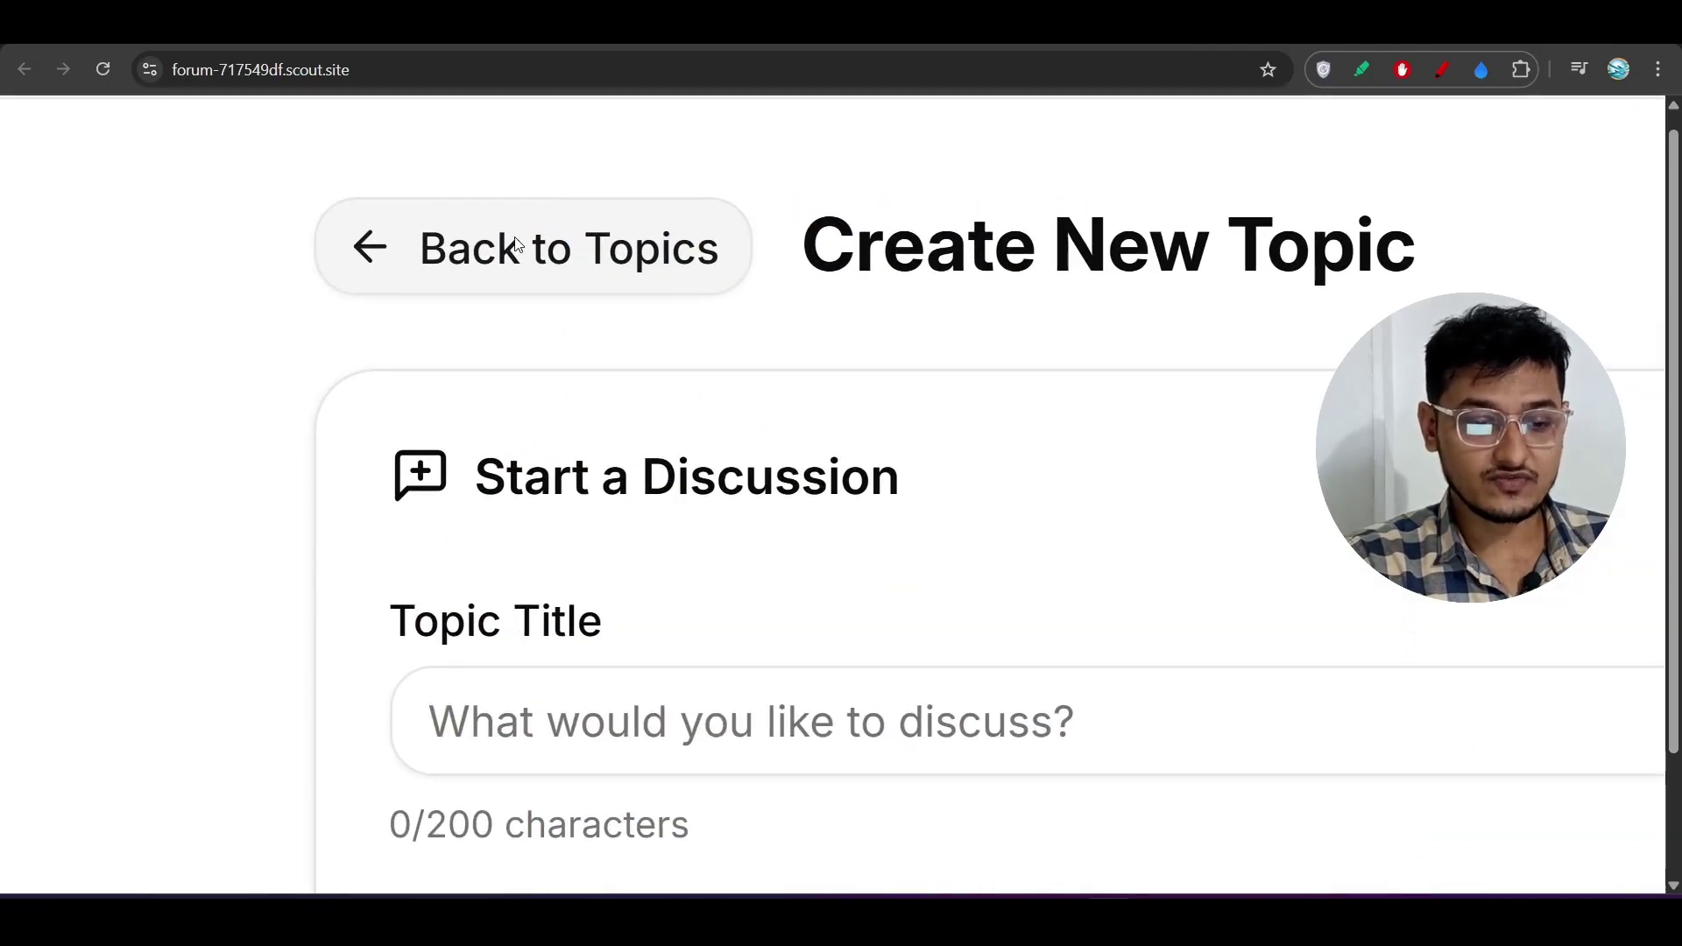
- Return to the discussion topics list and switch to the Prestige luxury ride site
click(518, 245)
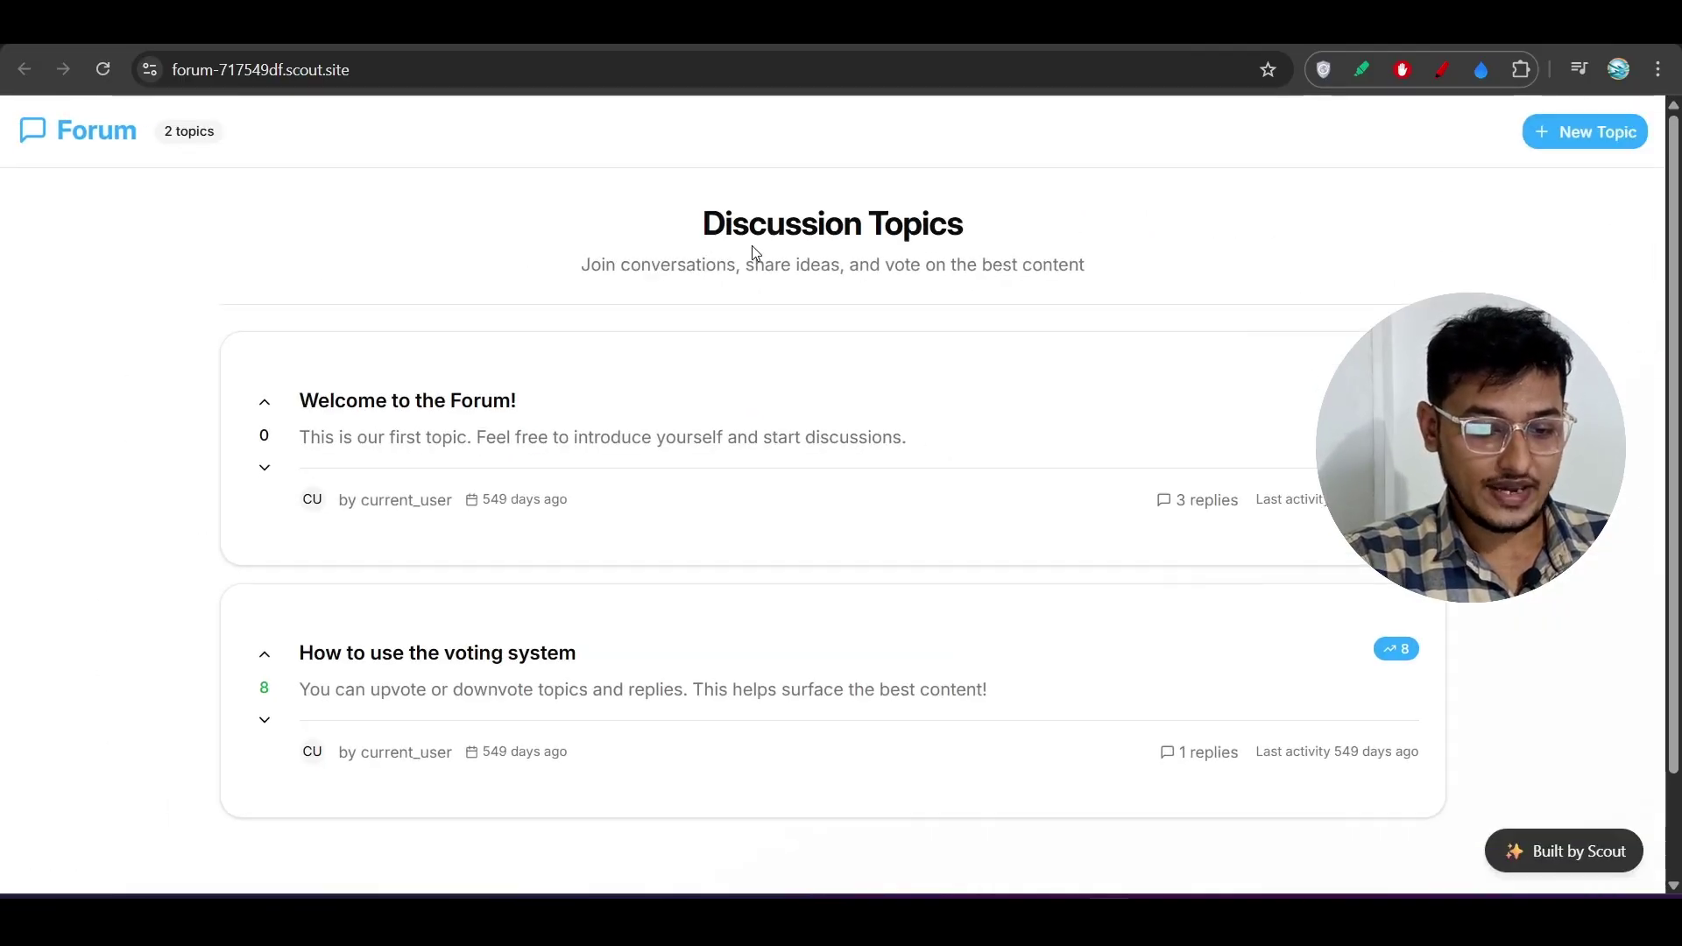
scroll(580, 434, down, 2)
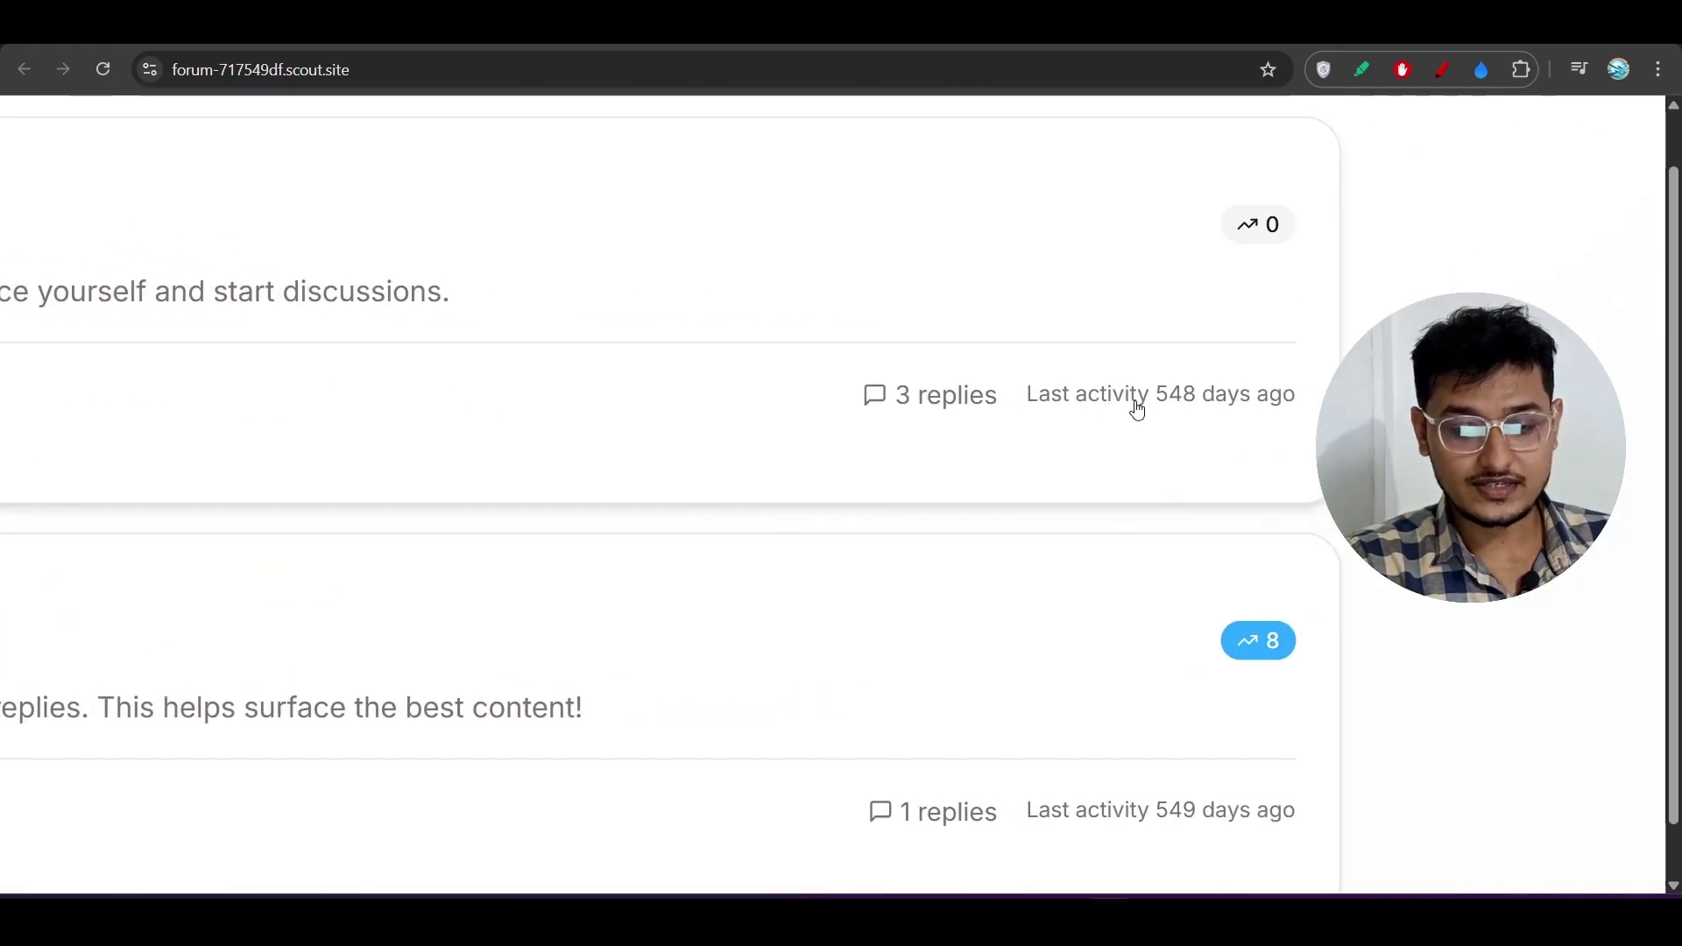
scroll(1104, 415, down, 2)
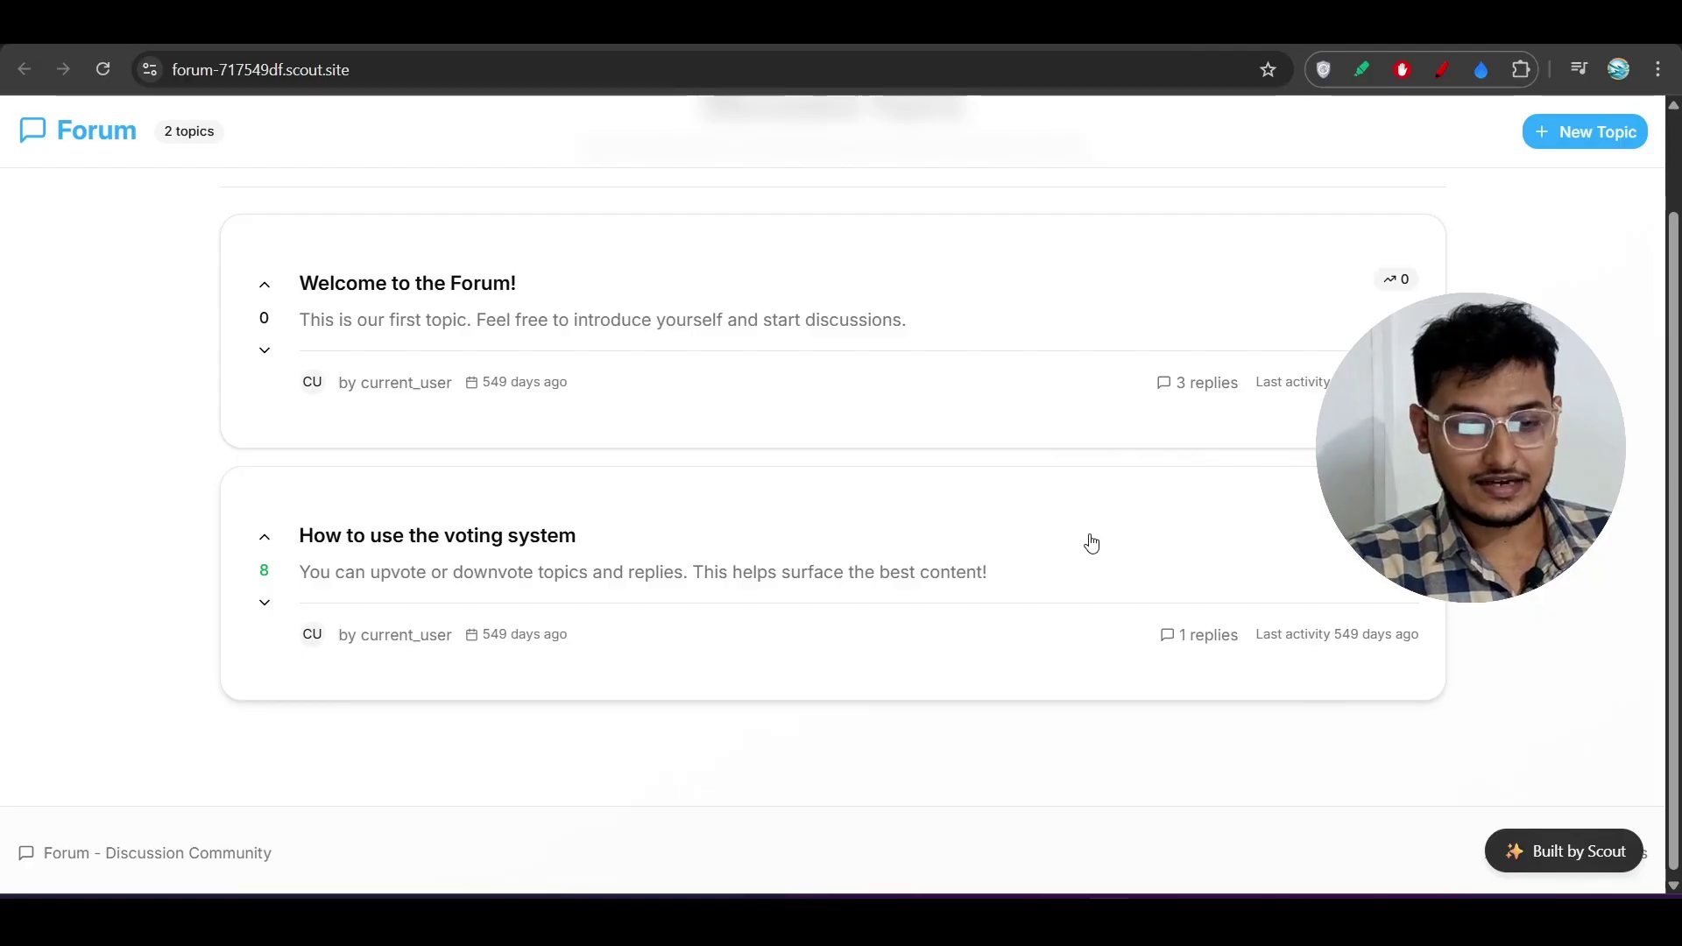
key(ctrl+Tab)
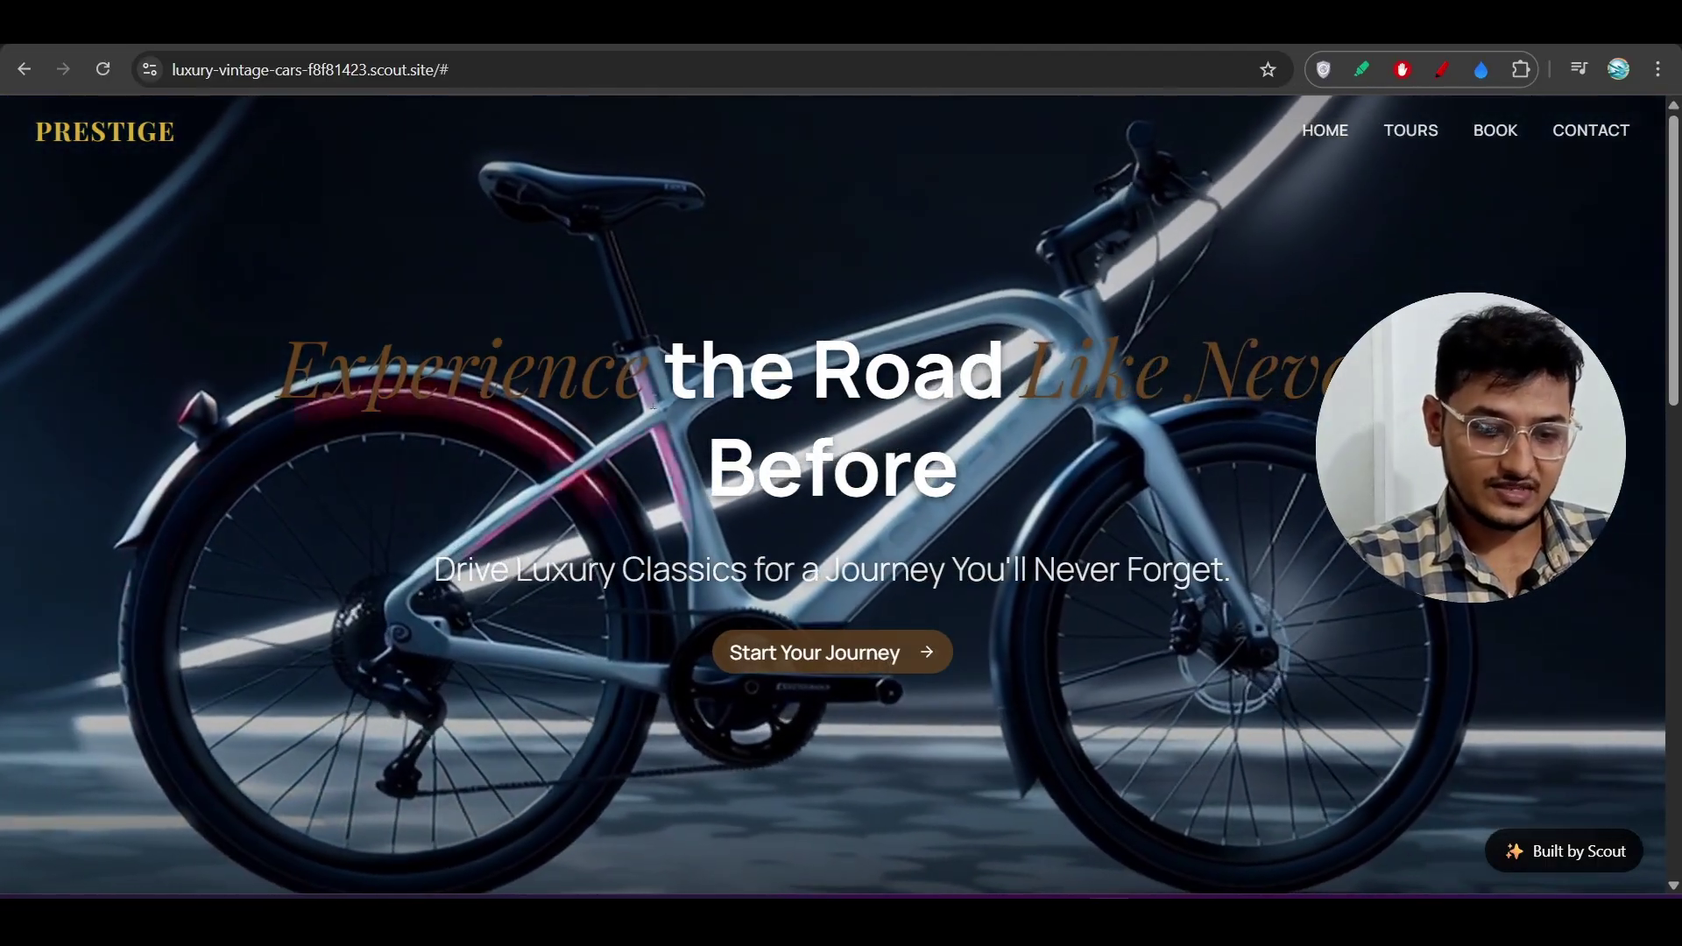
scroll(706, 444, down, 4)
scroll(706, 443, down, 3)
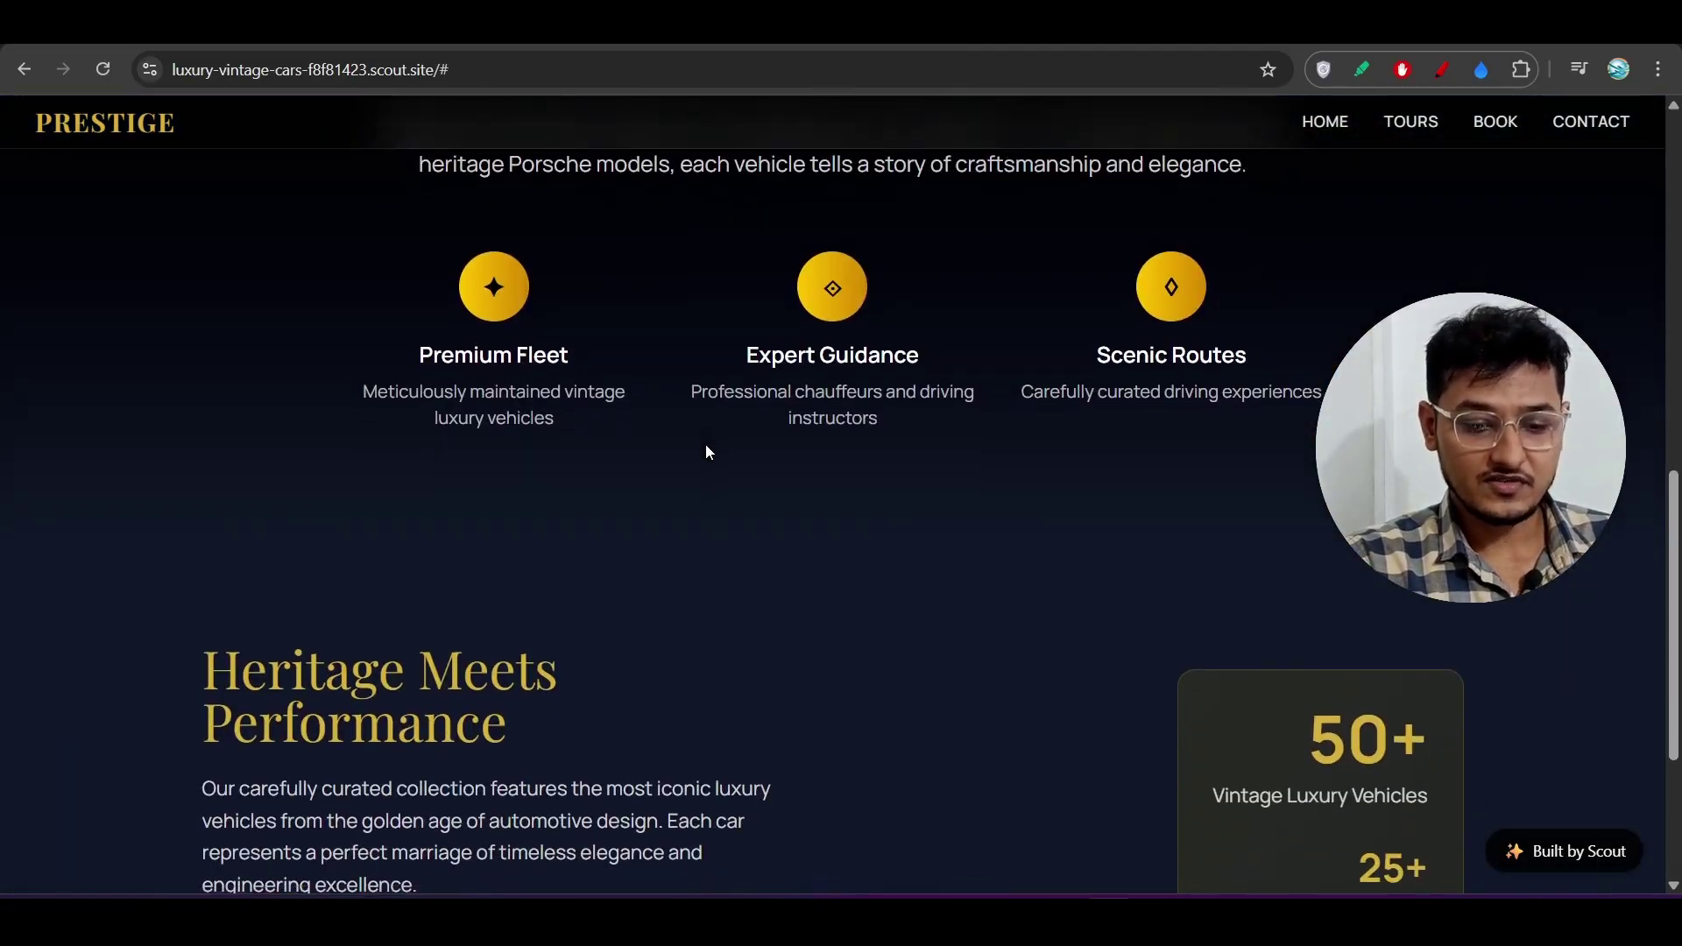
scroll(706, 443, up, 4)
scroll(706, 443, up, 3)
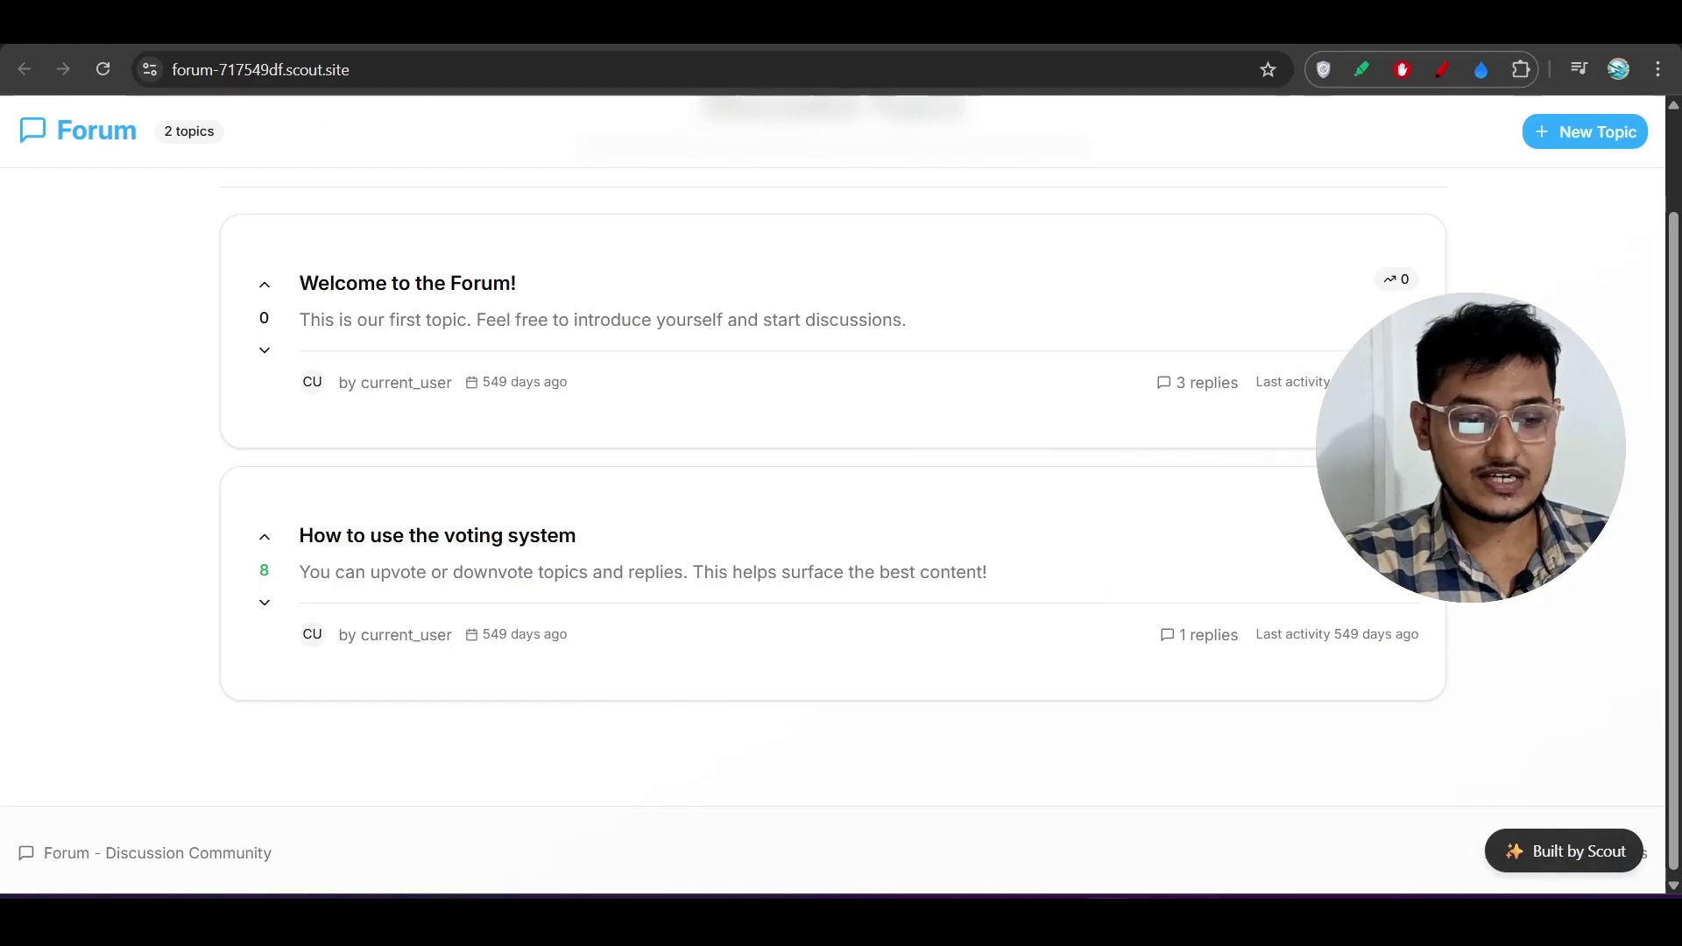
- Highlight the forum site's web address, switch to the Scout project chat, and go home
drag(348, 69, 158, 78)
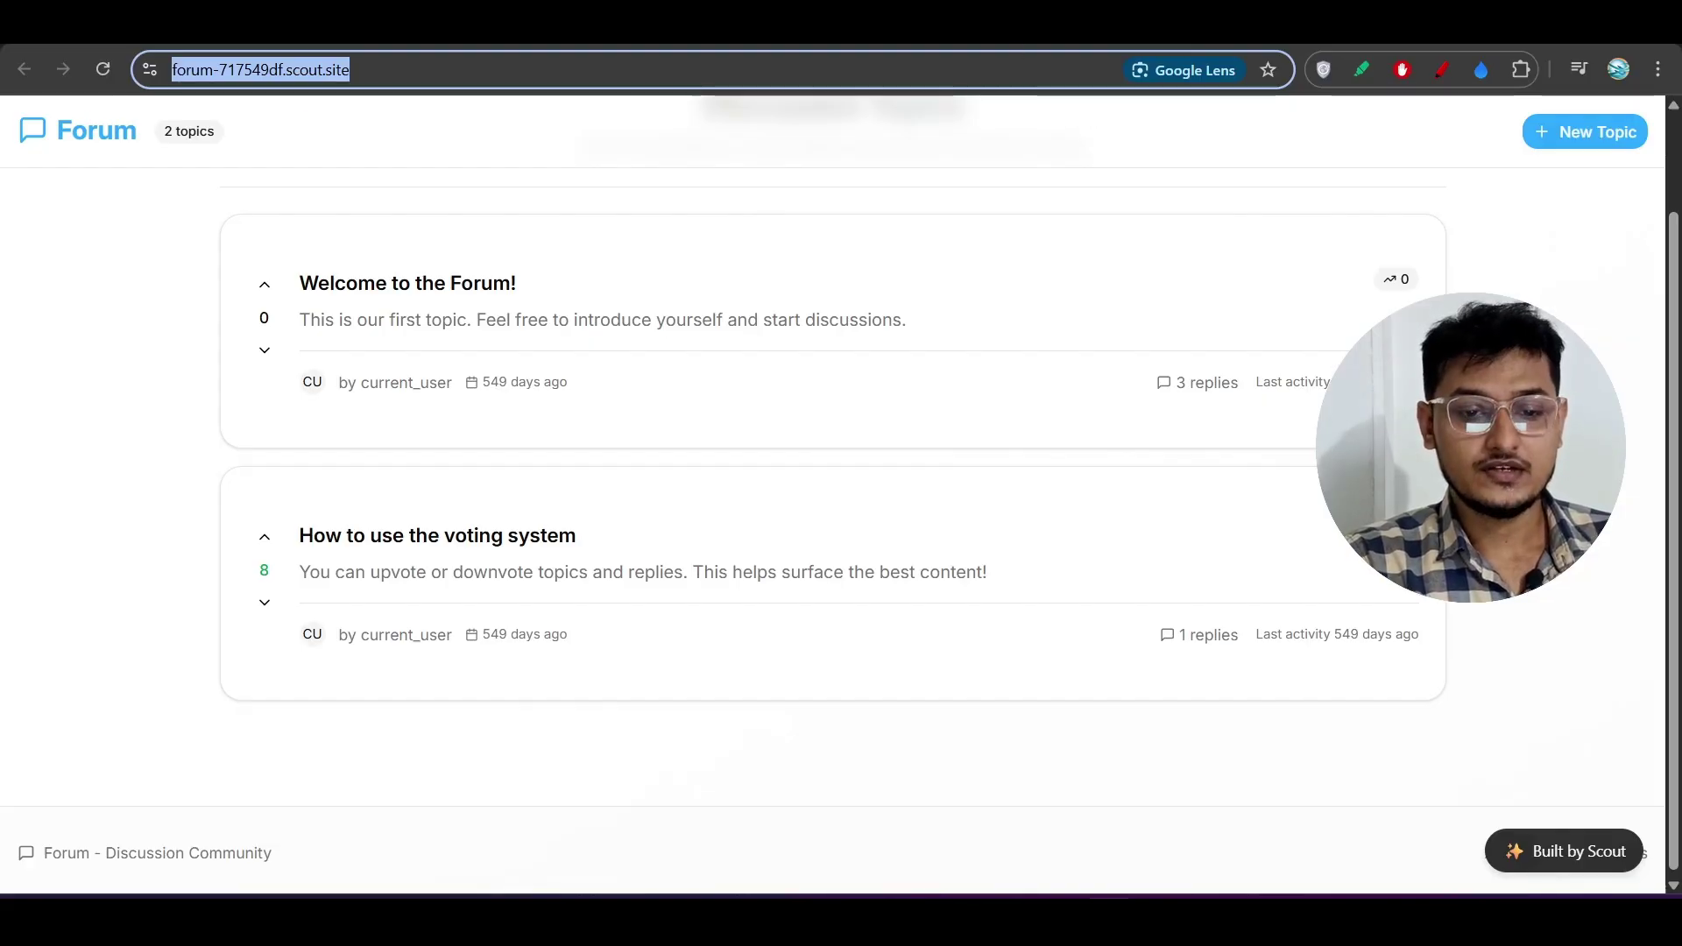
key(ctrl+Tab)
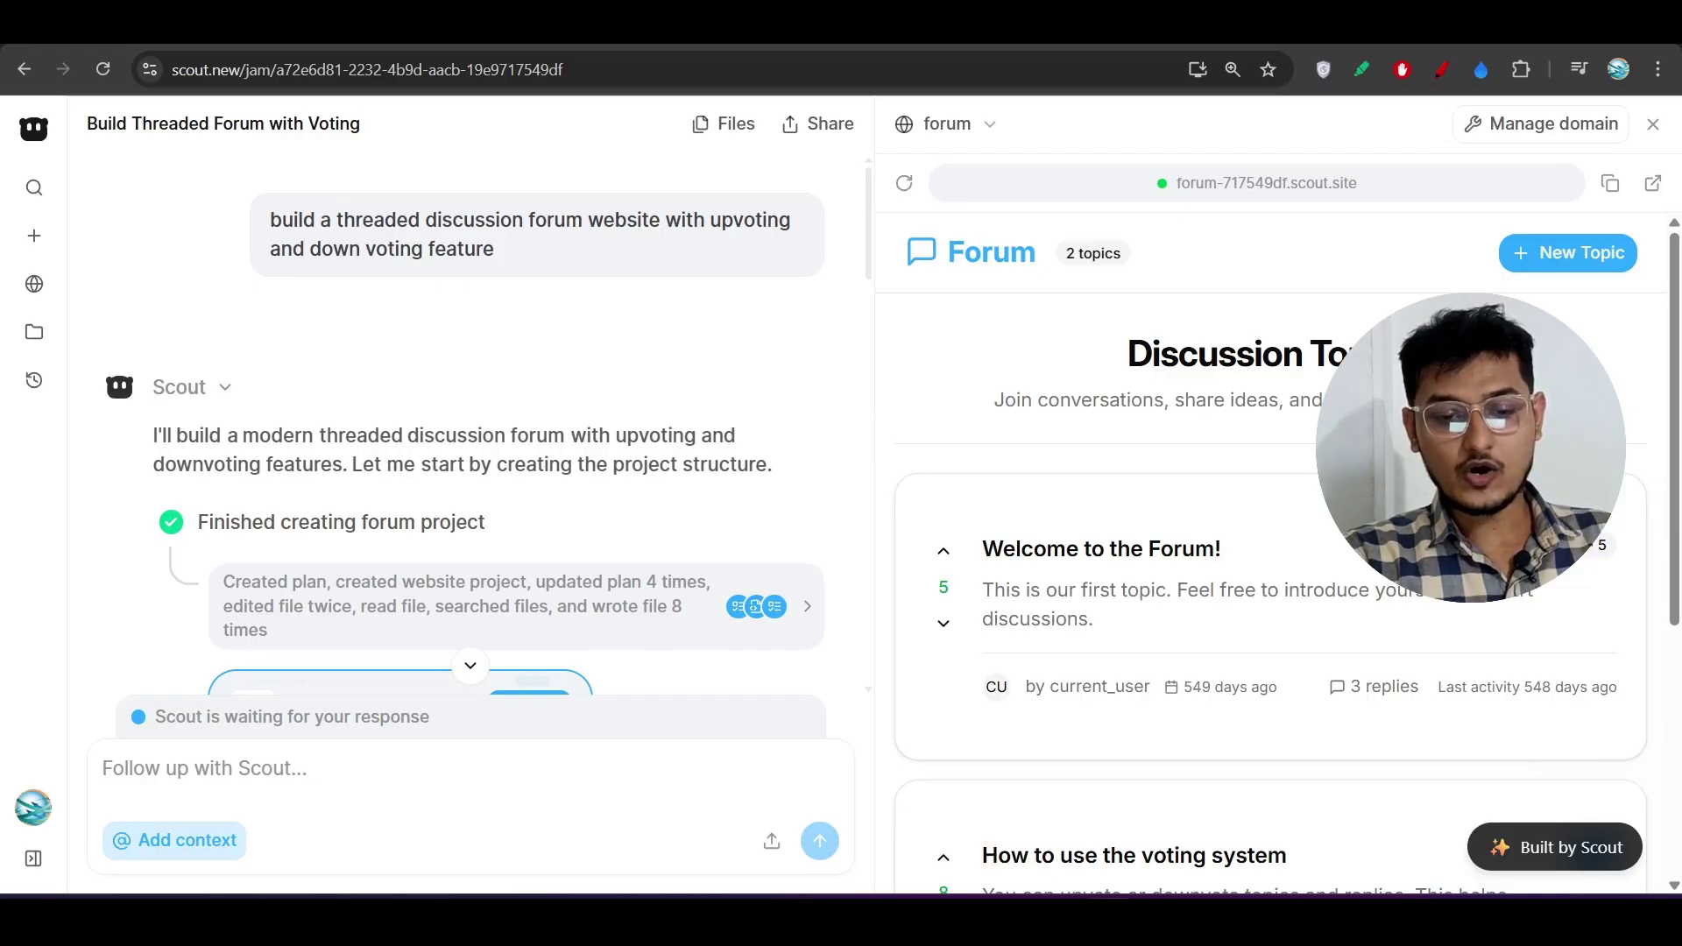
click(33, 128)
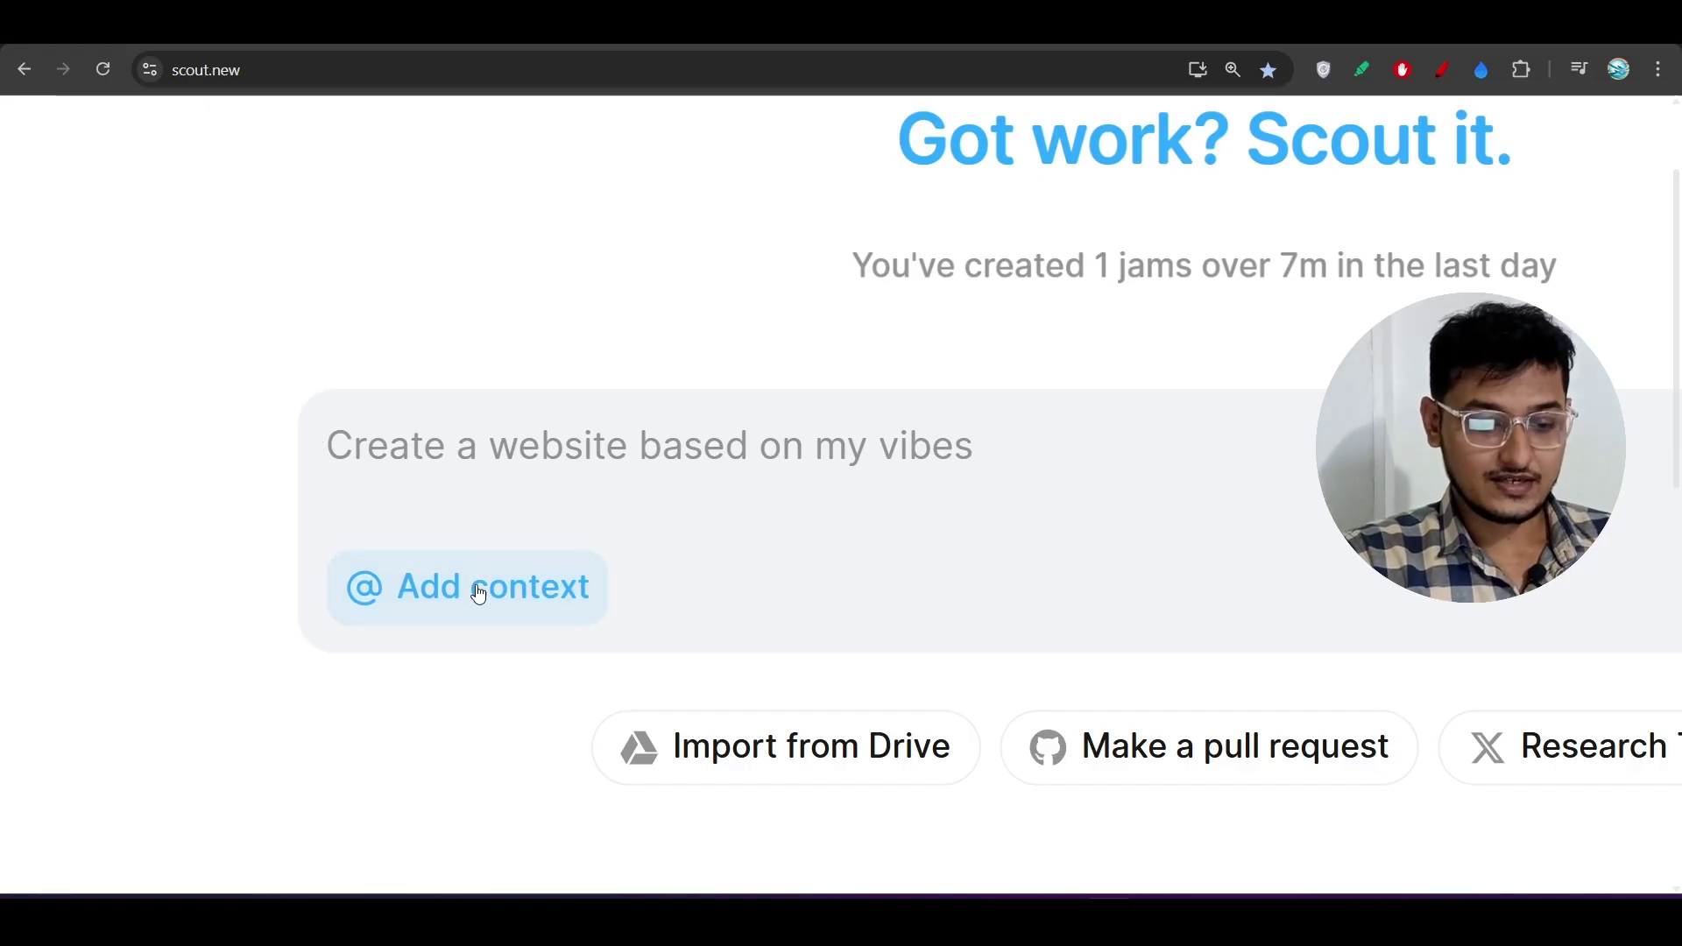
- View the context sources (Upload files, Google Drive, GitHub, Twitter), dismiss them, and reset zoom
click(442, 590)
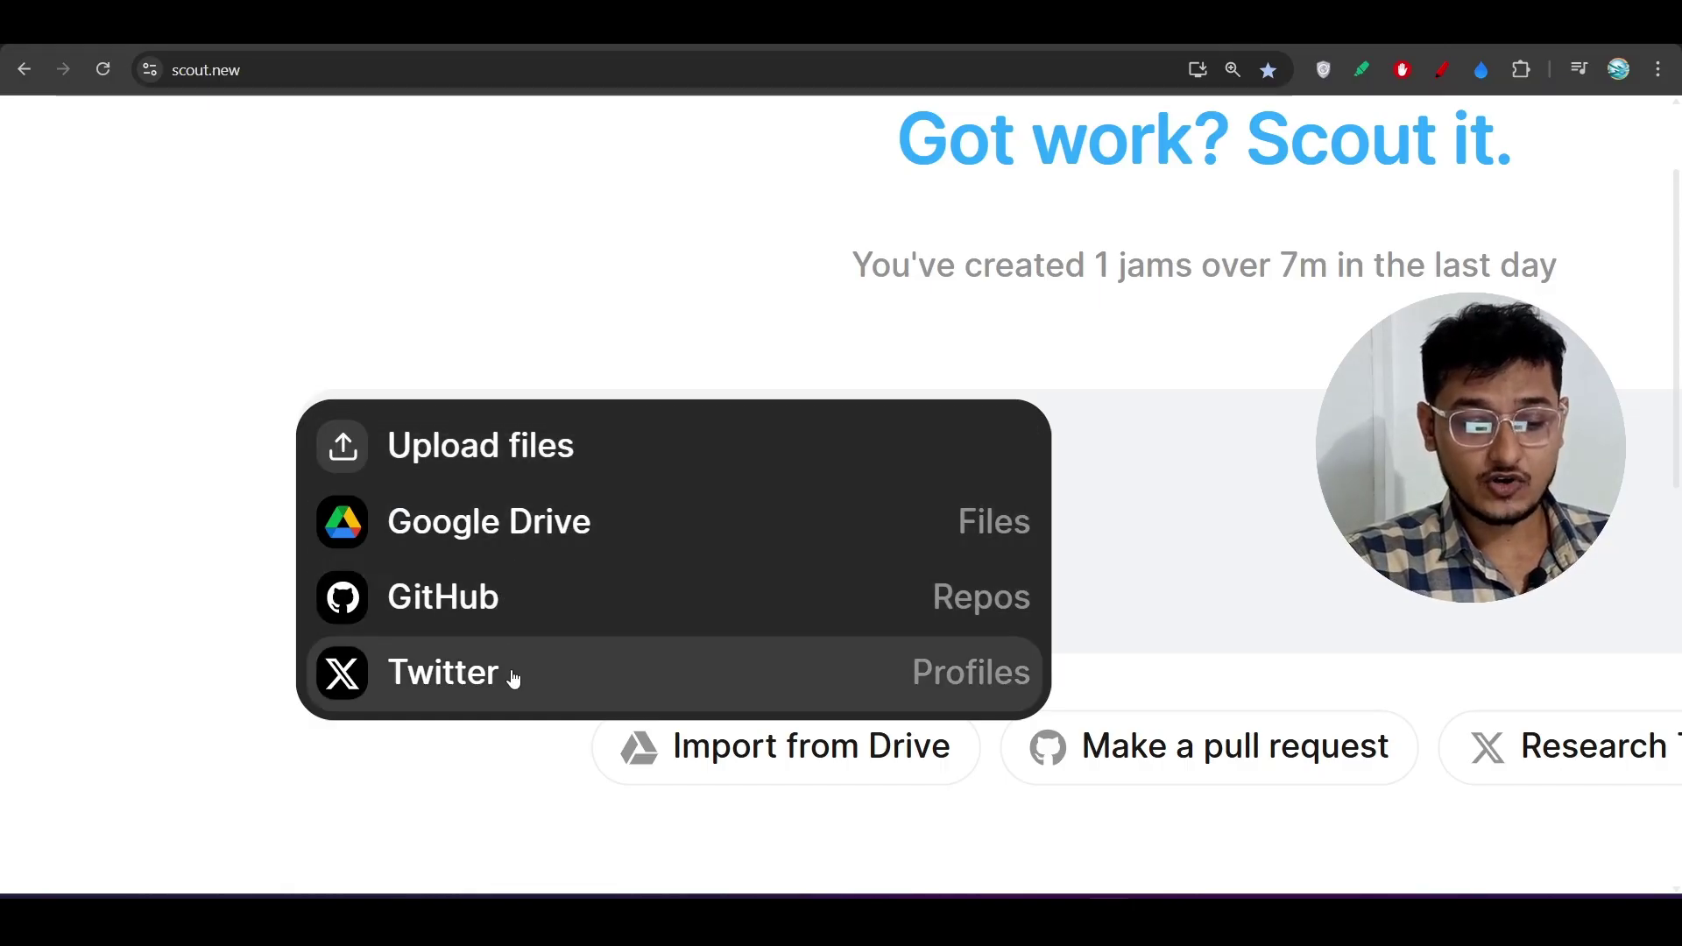
click(774, 236)
key(ctrl+0)
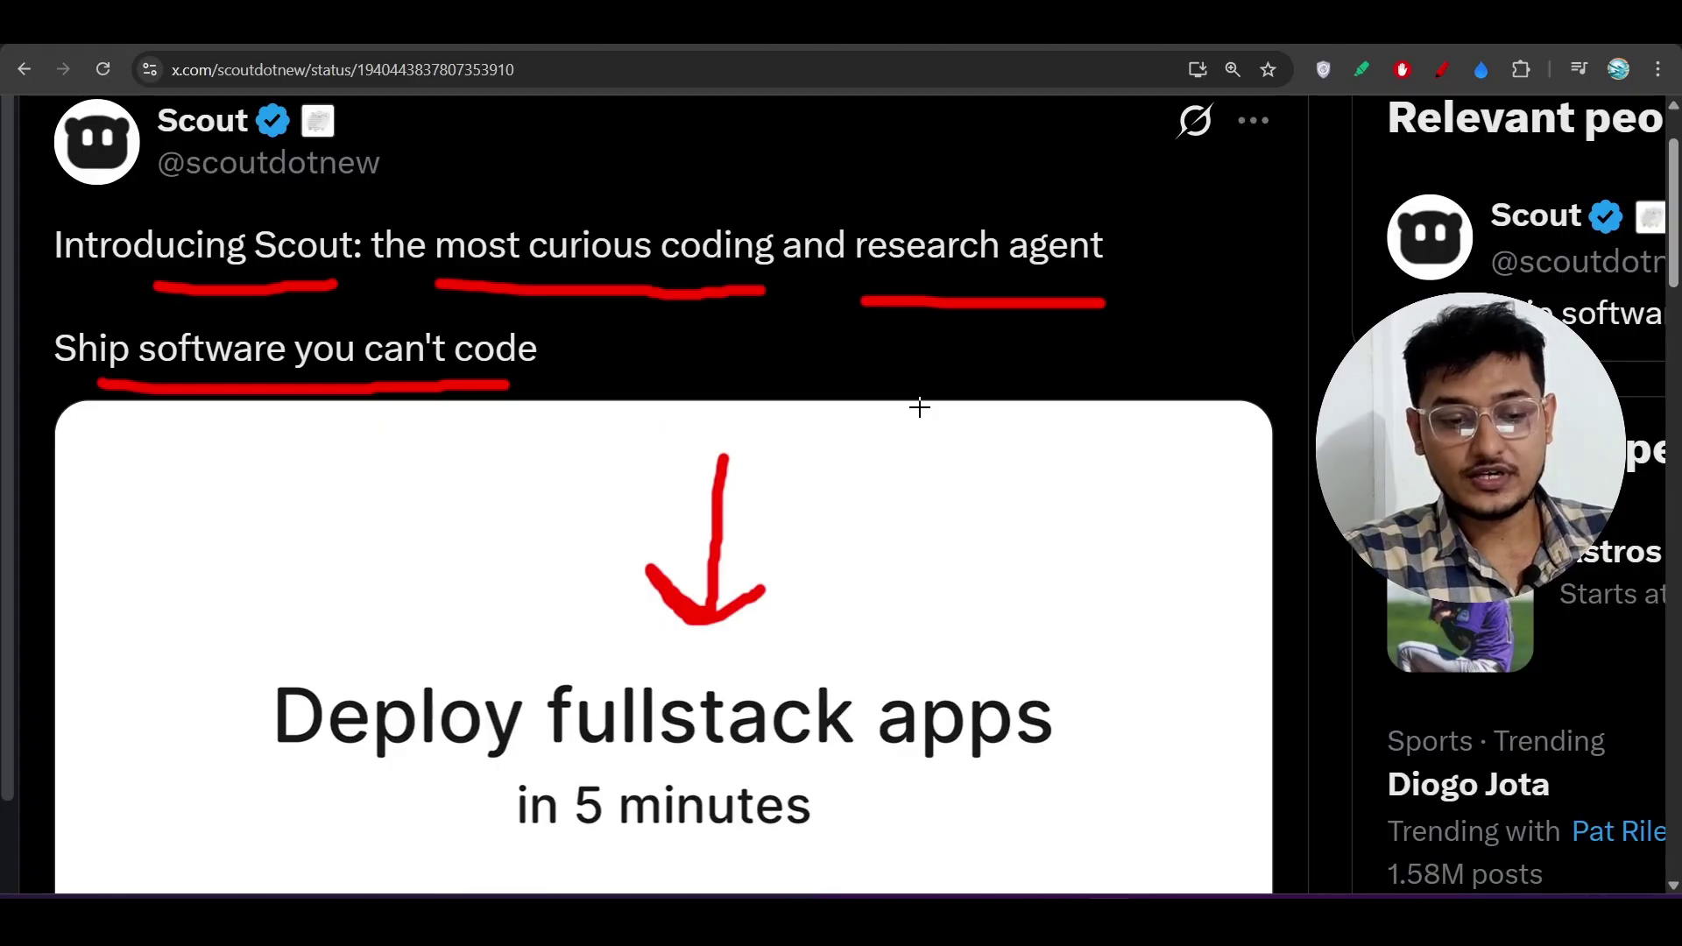
key(ctrl+Tab)
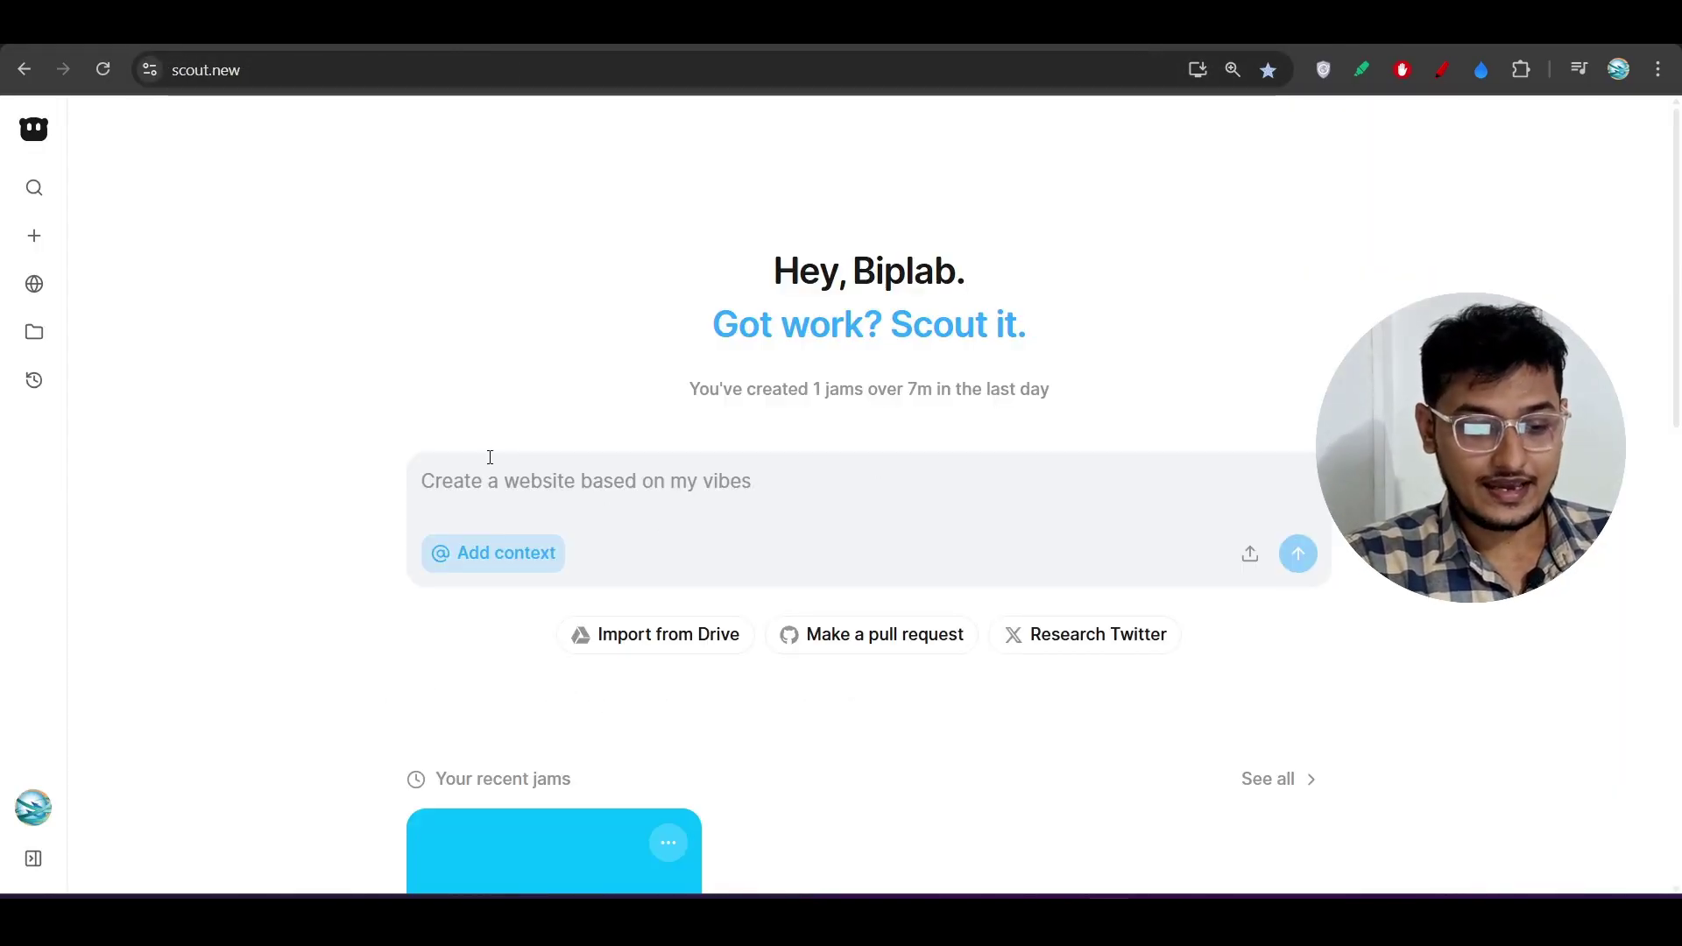
scroll(763, 446, down, 5)
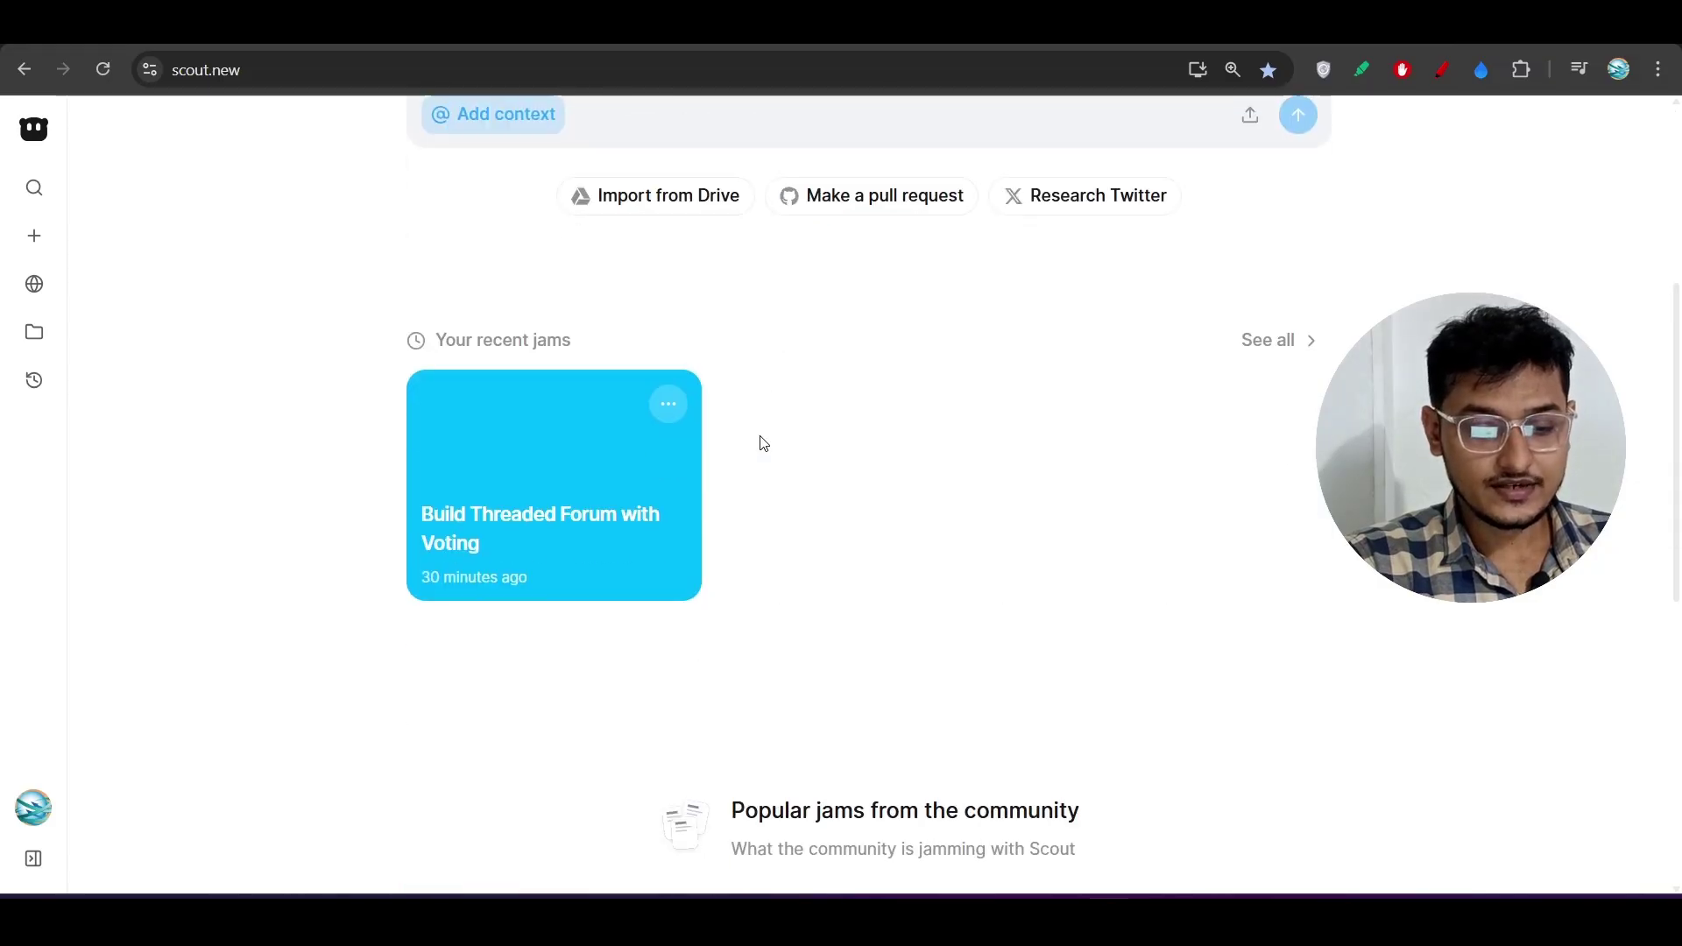
scroll(763, 447, down, 5)
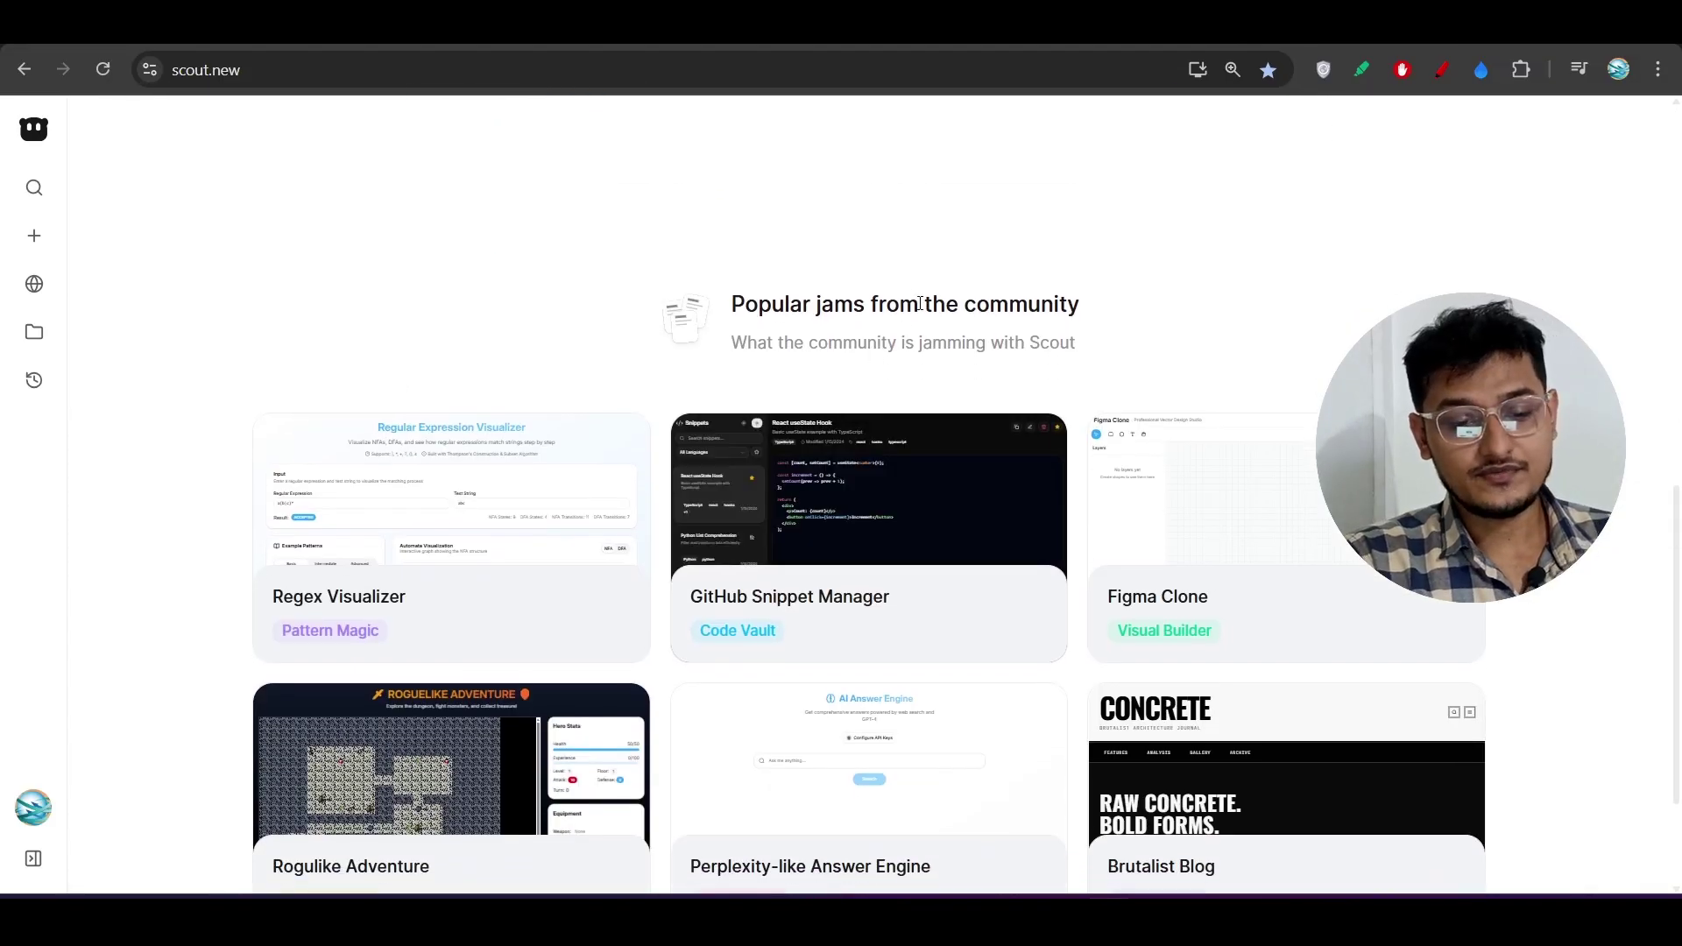
scroll(860, 335, down, 1)
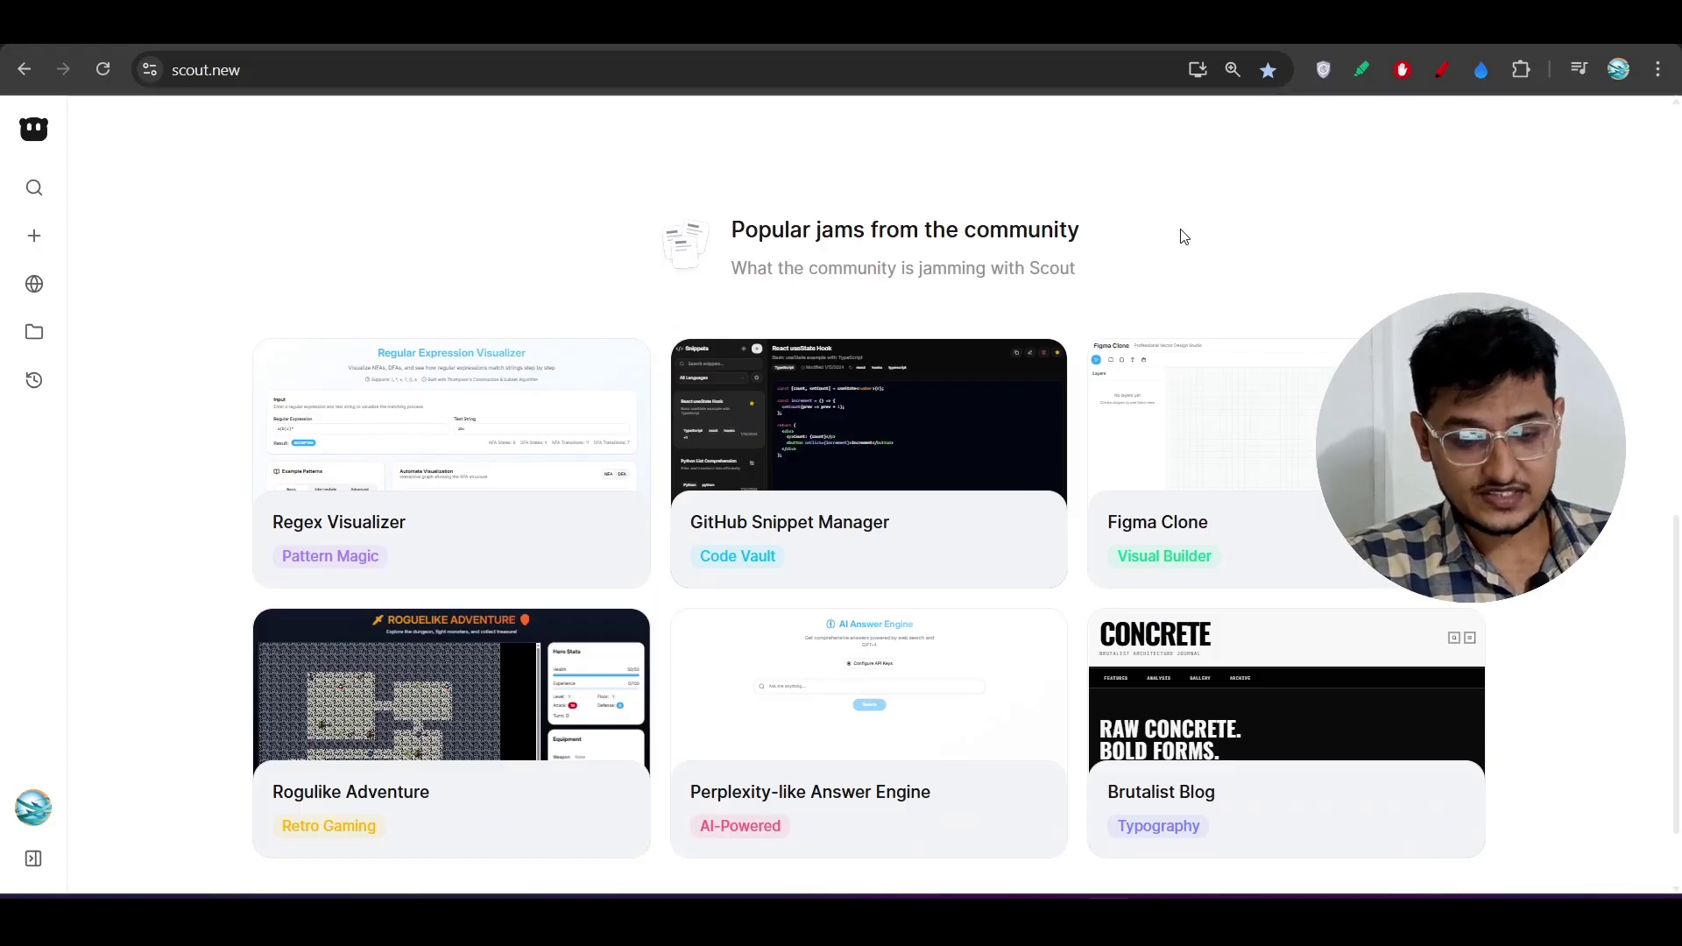
key(ctrl+plus)
key(ctrl+plus)
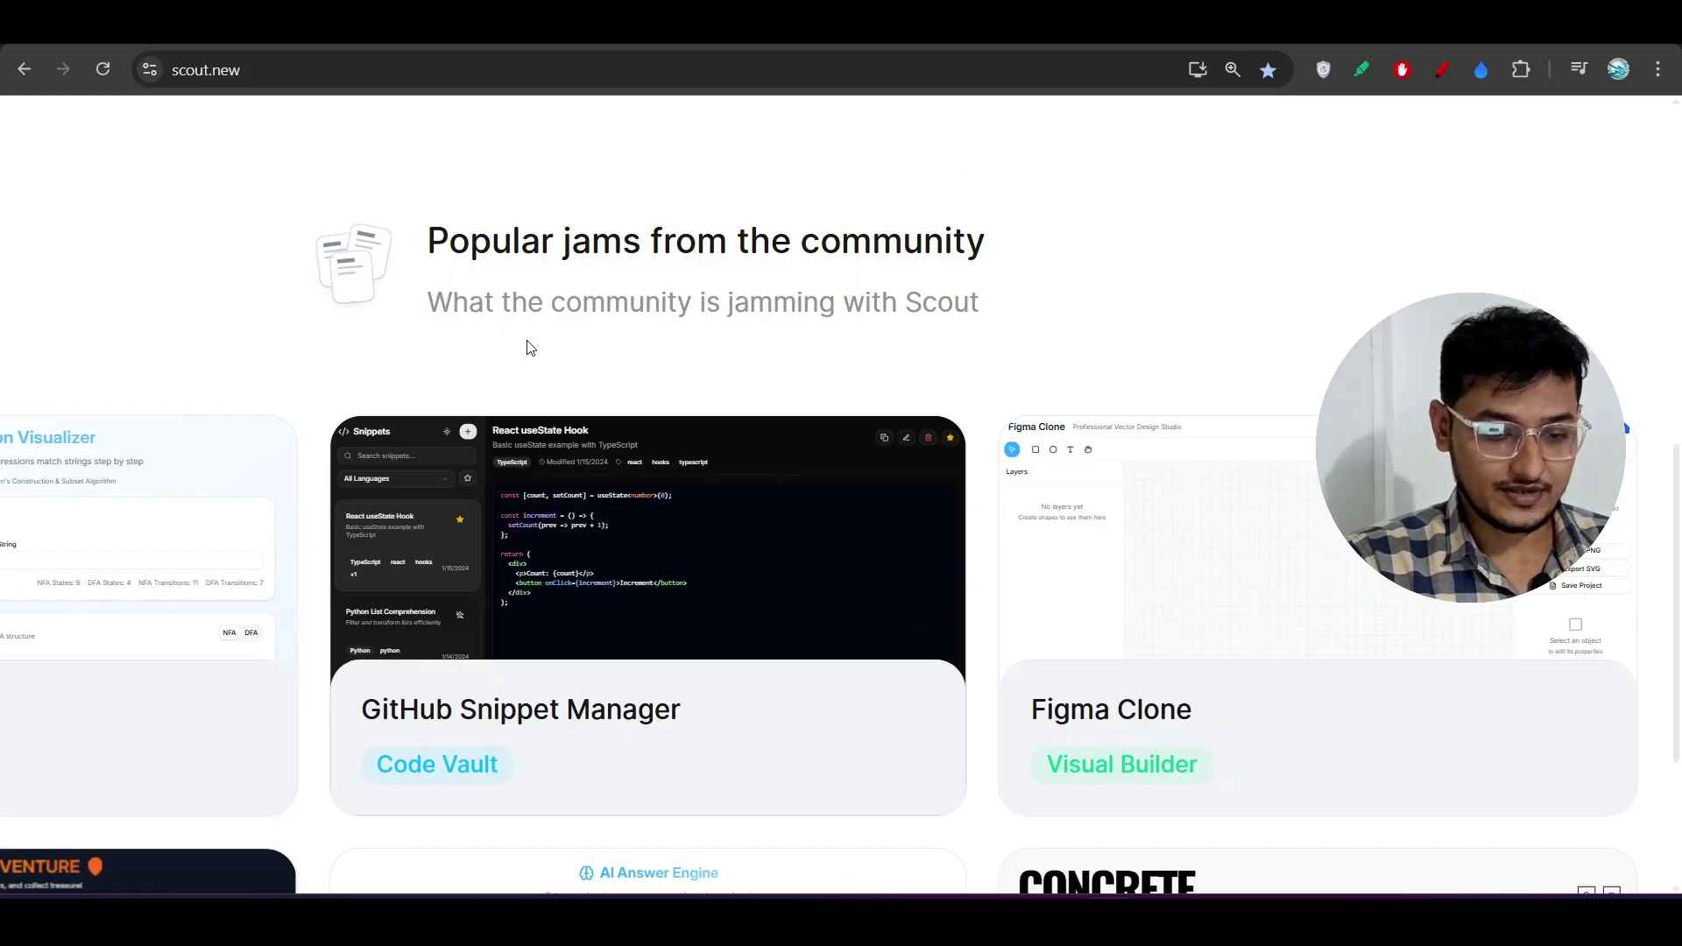
scroll(526, 347, down, 2)
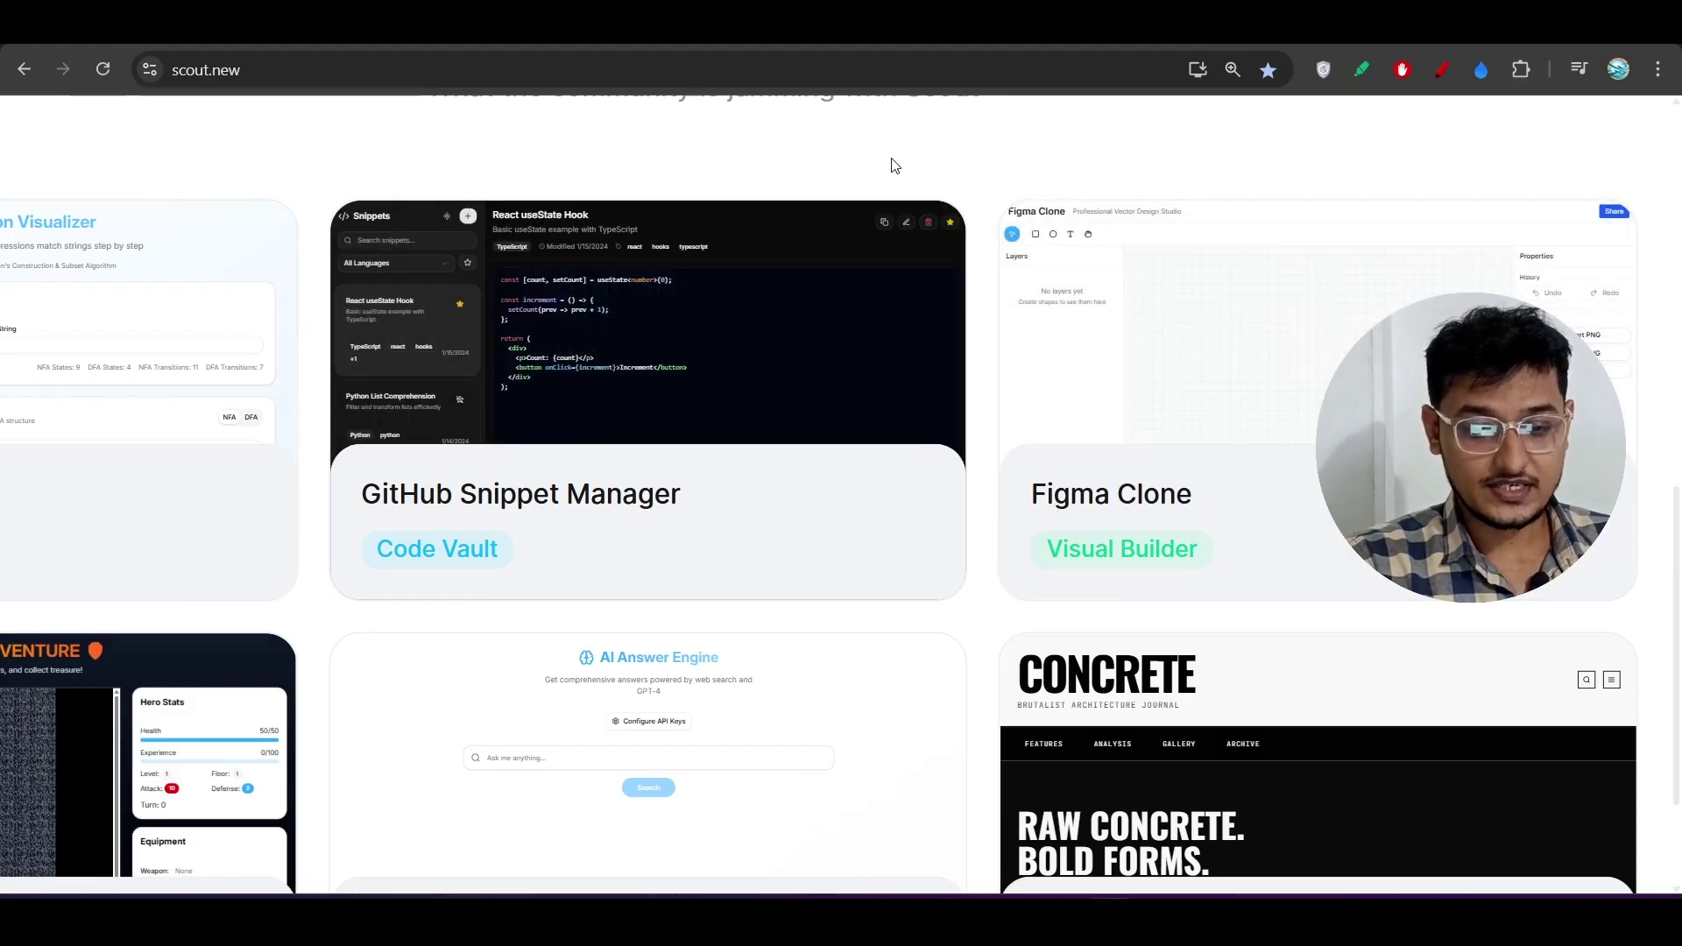
scroll(894, 169, left, 3)
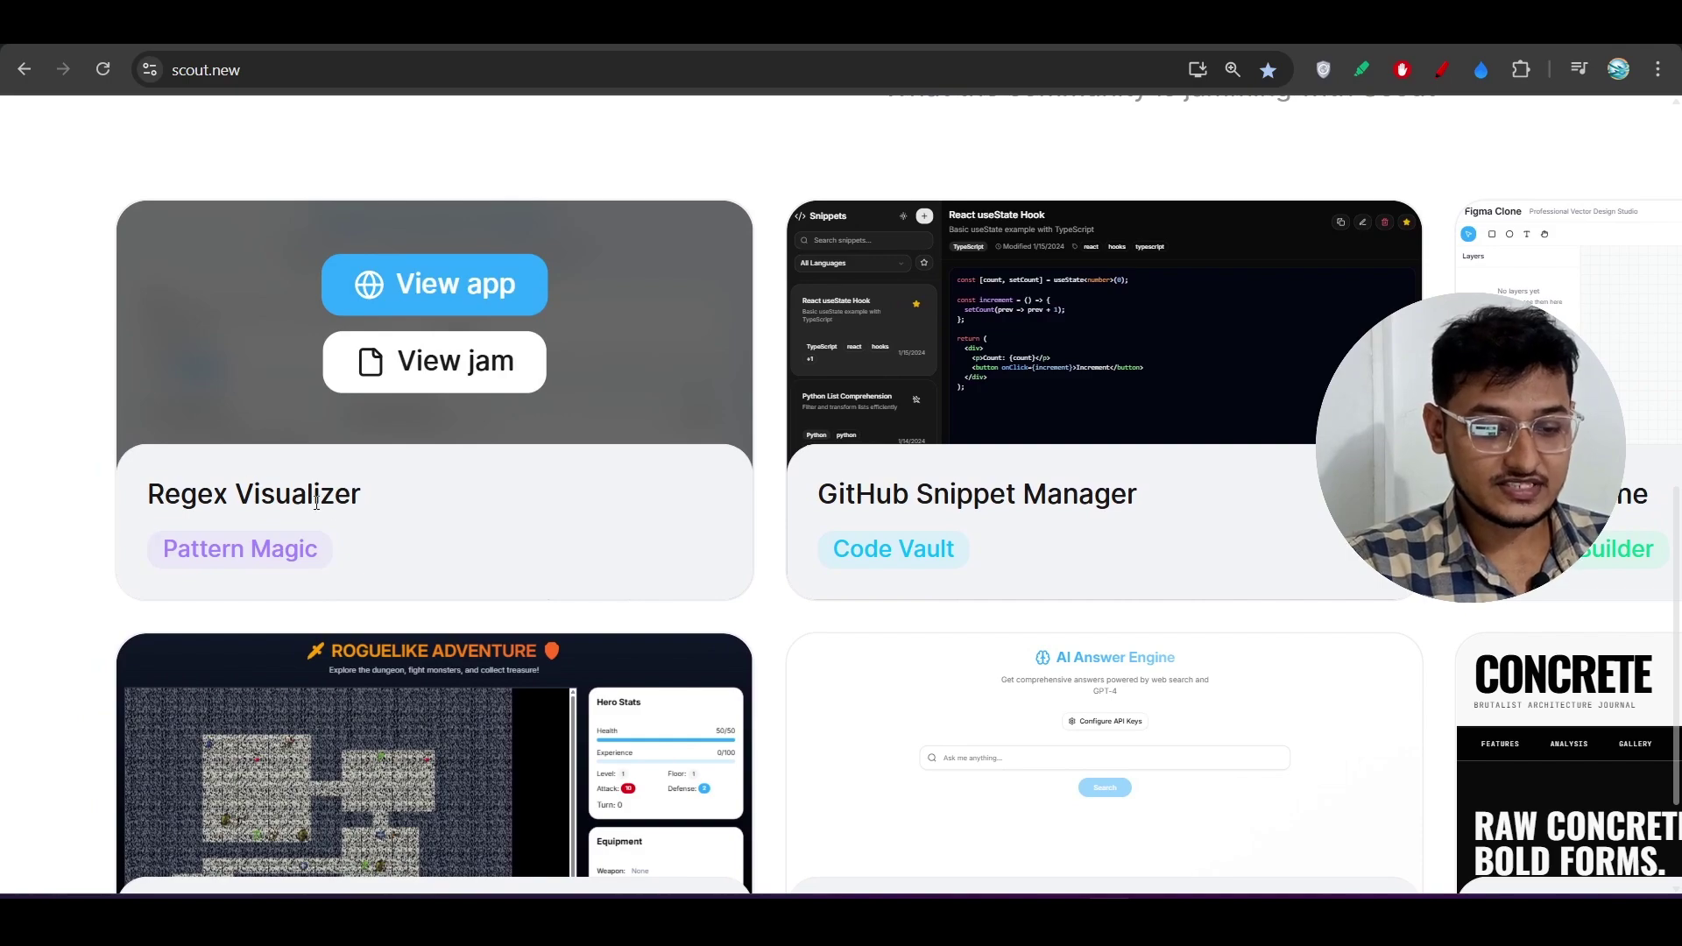
scroll(40, 562, down, 3)
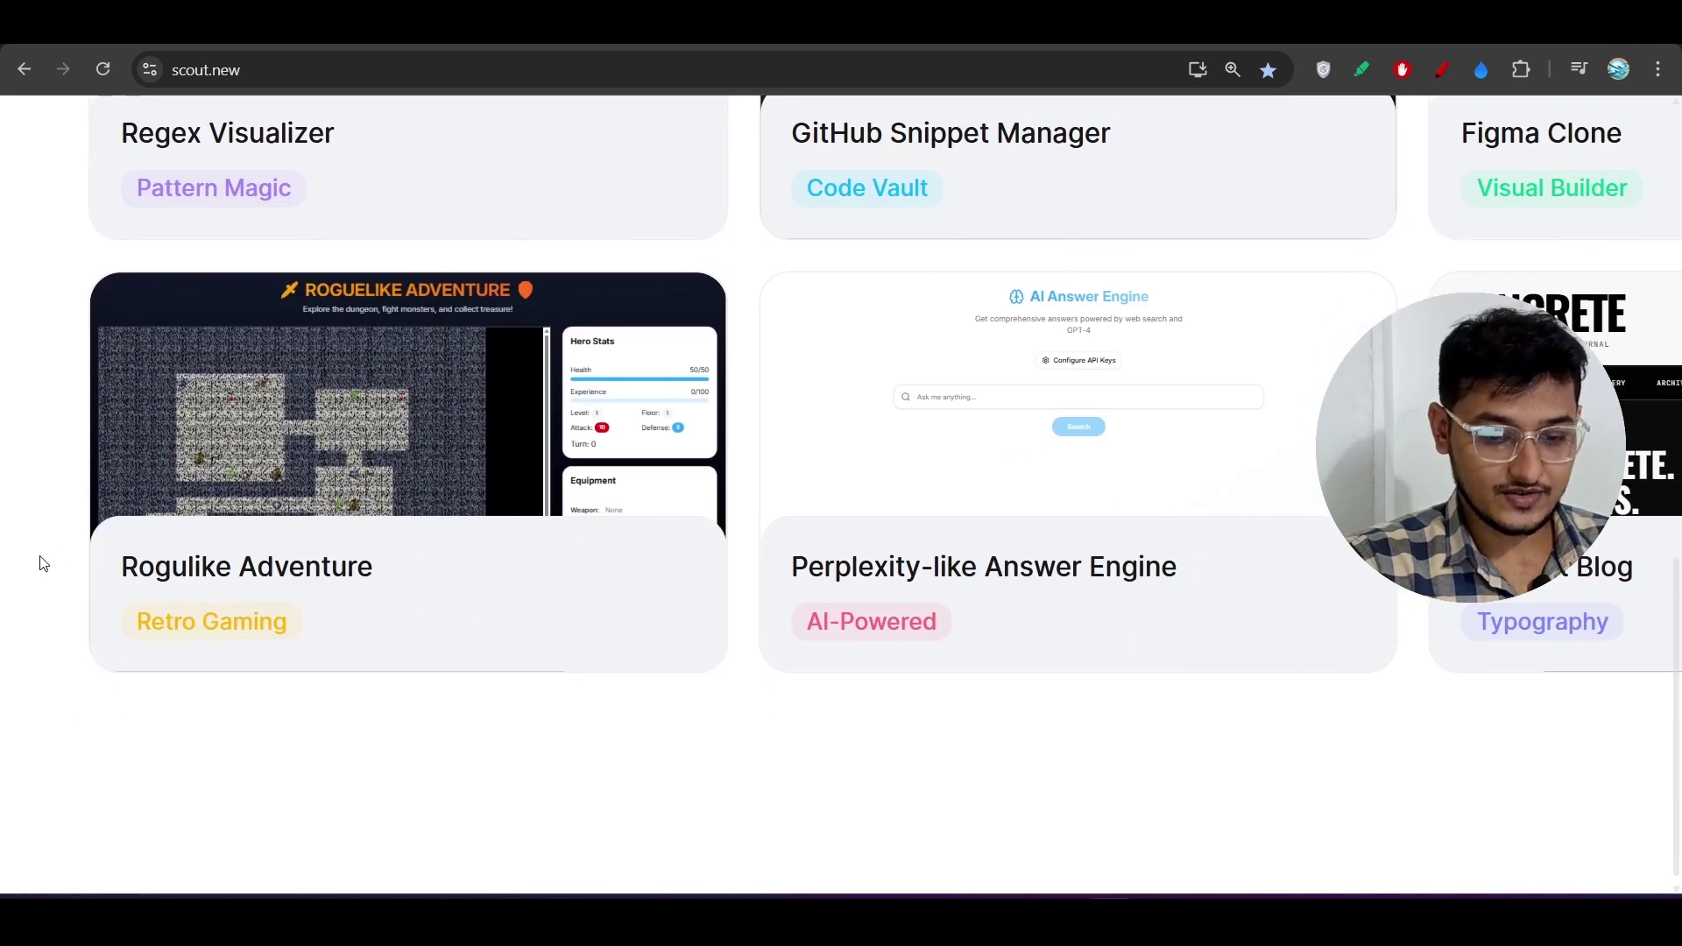
scroll(1113, 690, right, 3)
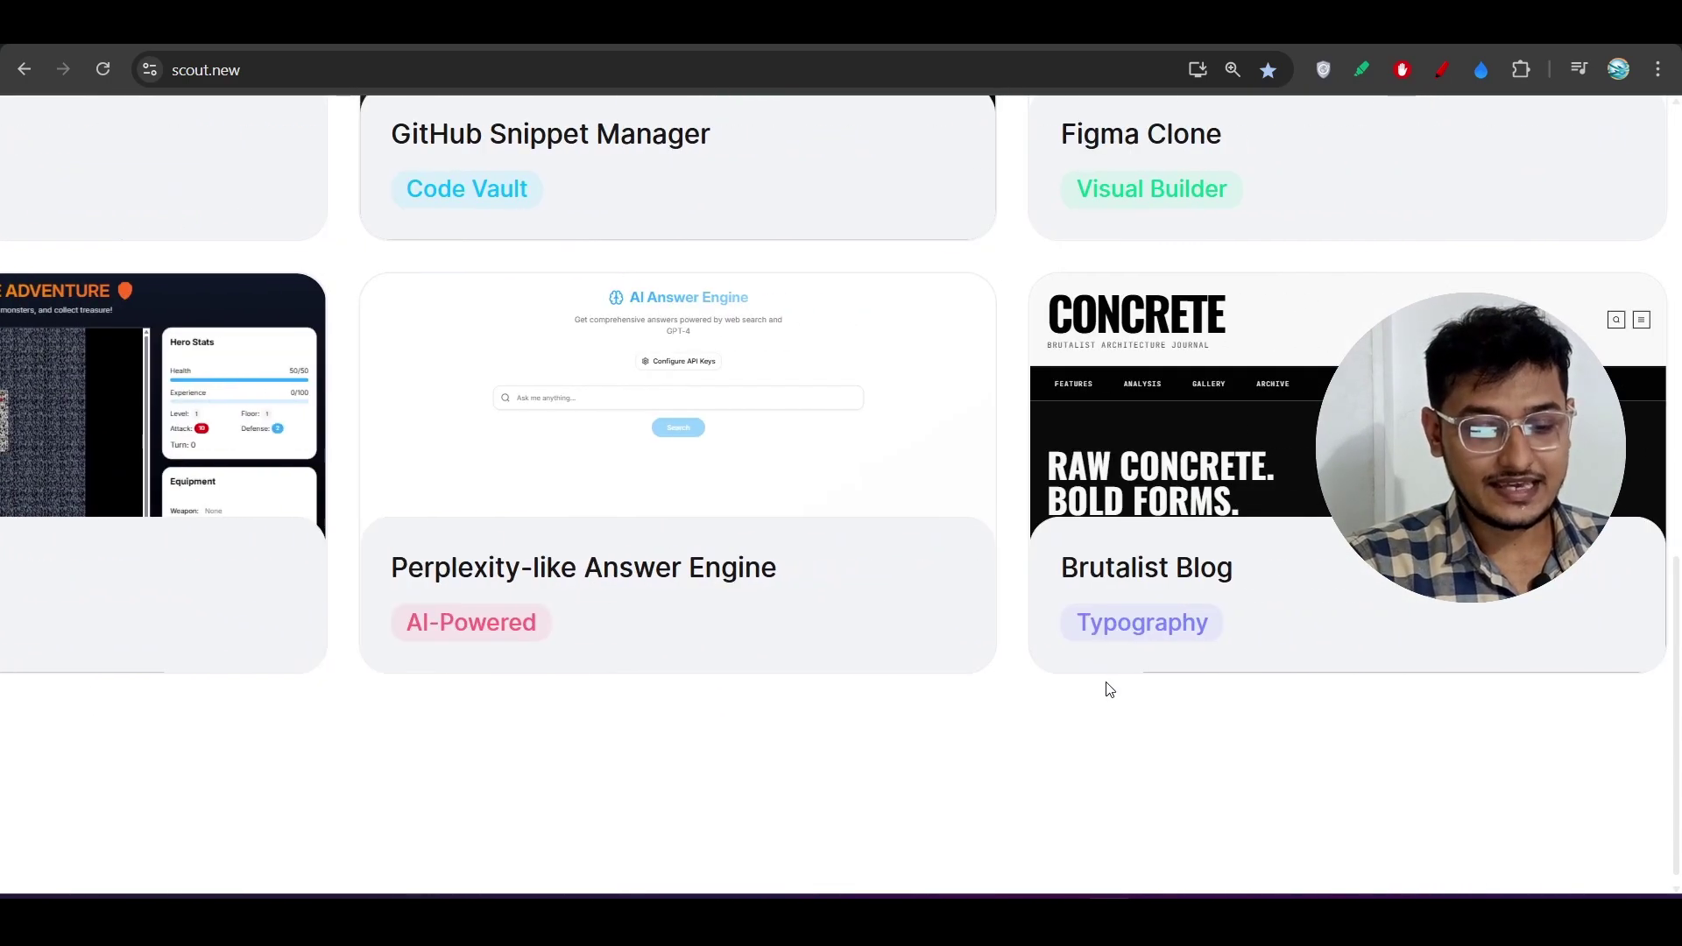
scroll(1108, 688, right, 2)
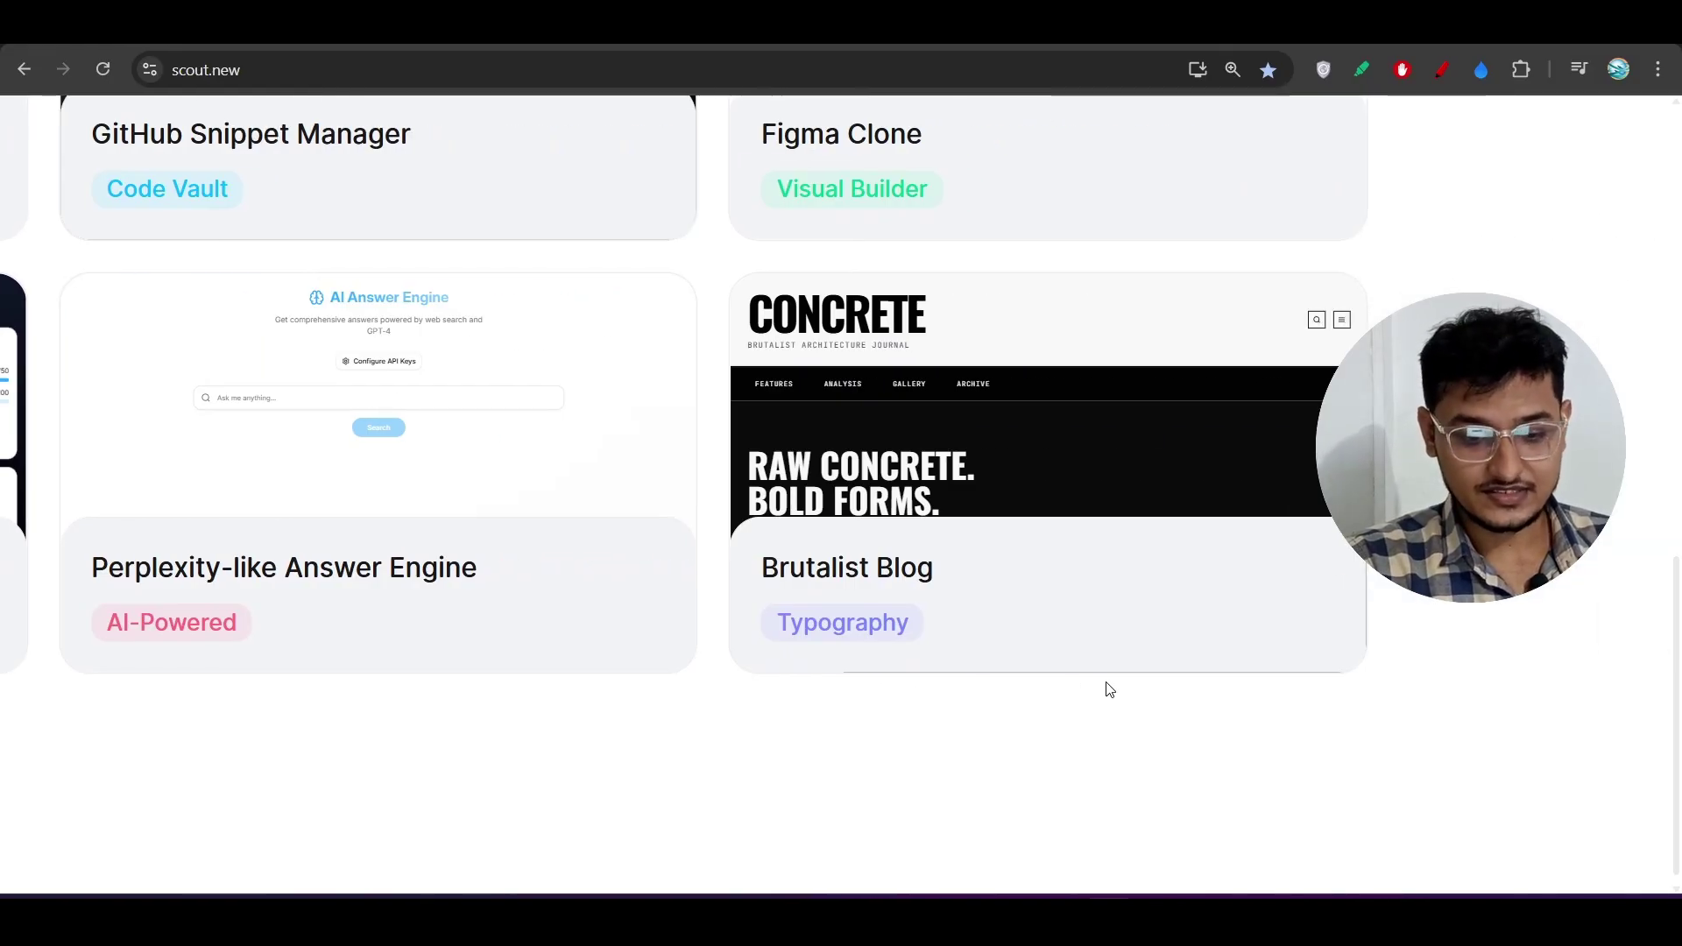
key(ctrl+0)
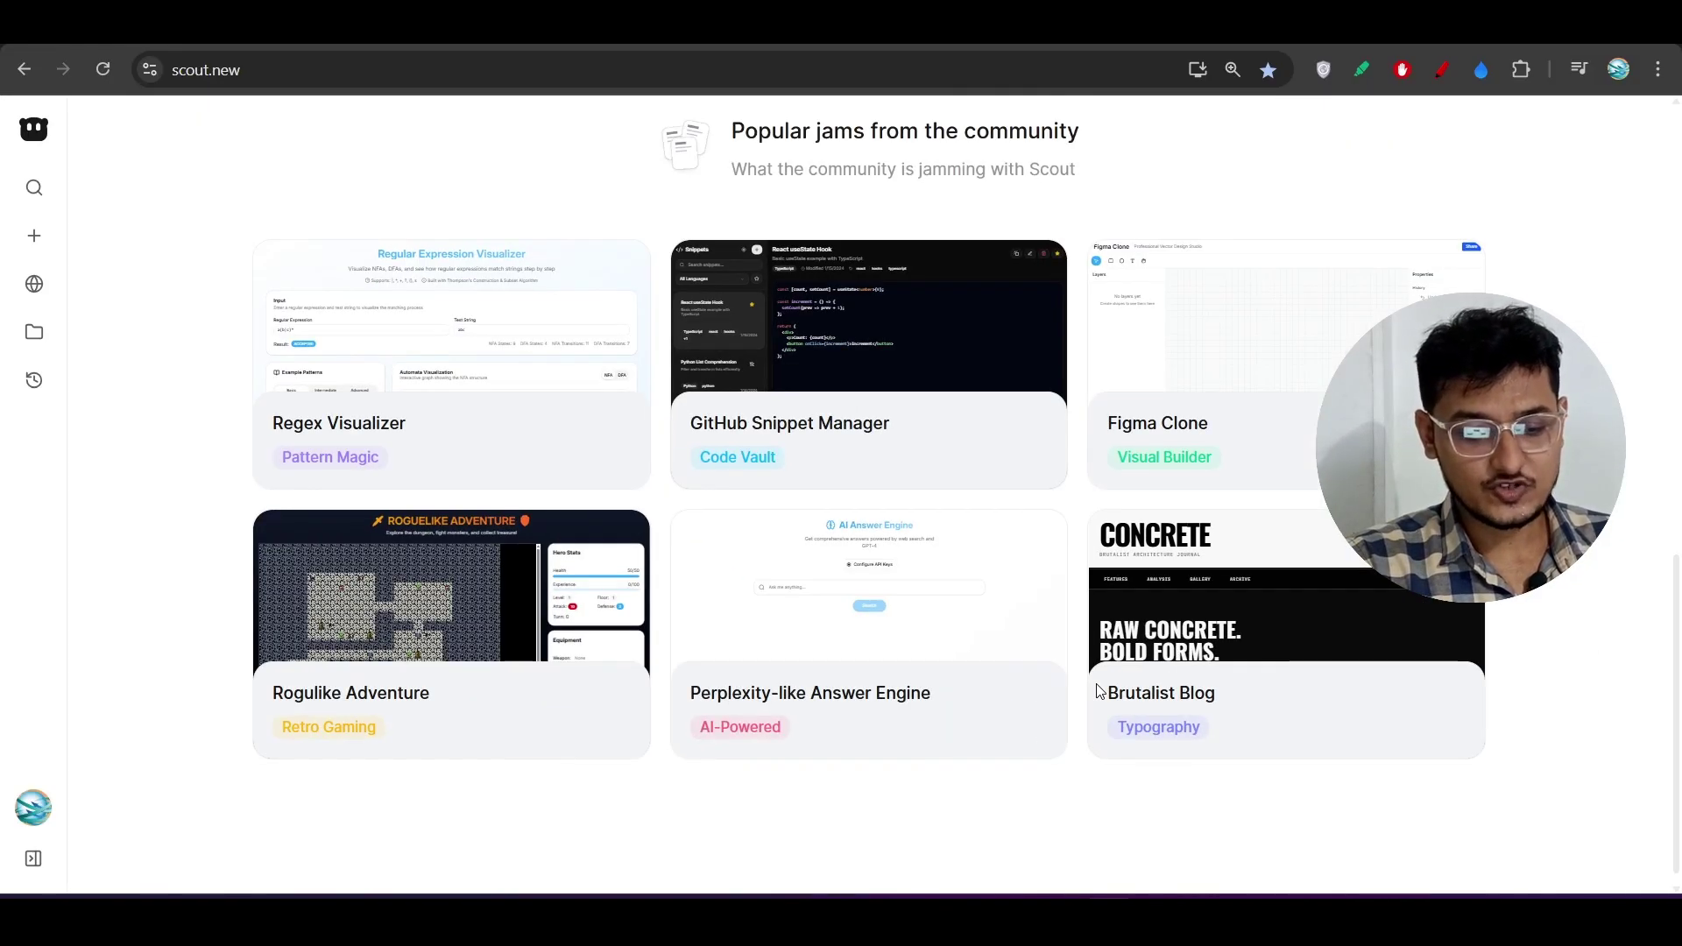
scroll(1099, 689, up, 4)
scroll(1098, 690, up, 1)
scroll(1099, 689, down, 2)
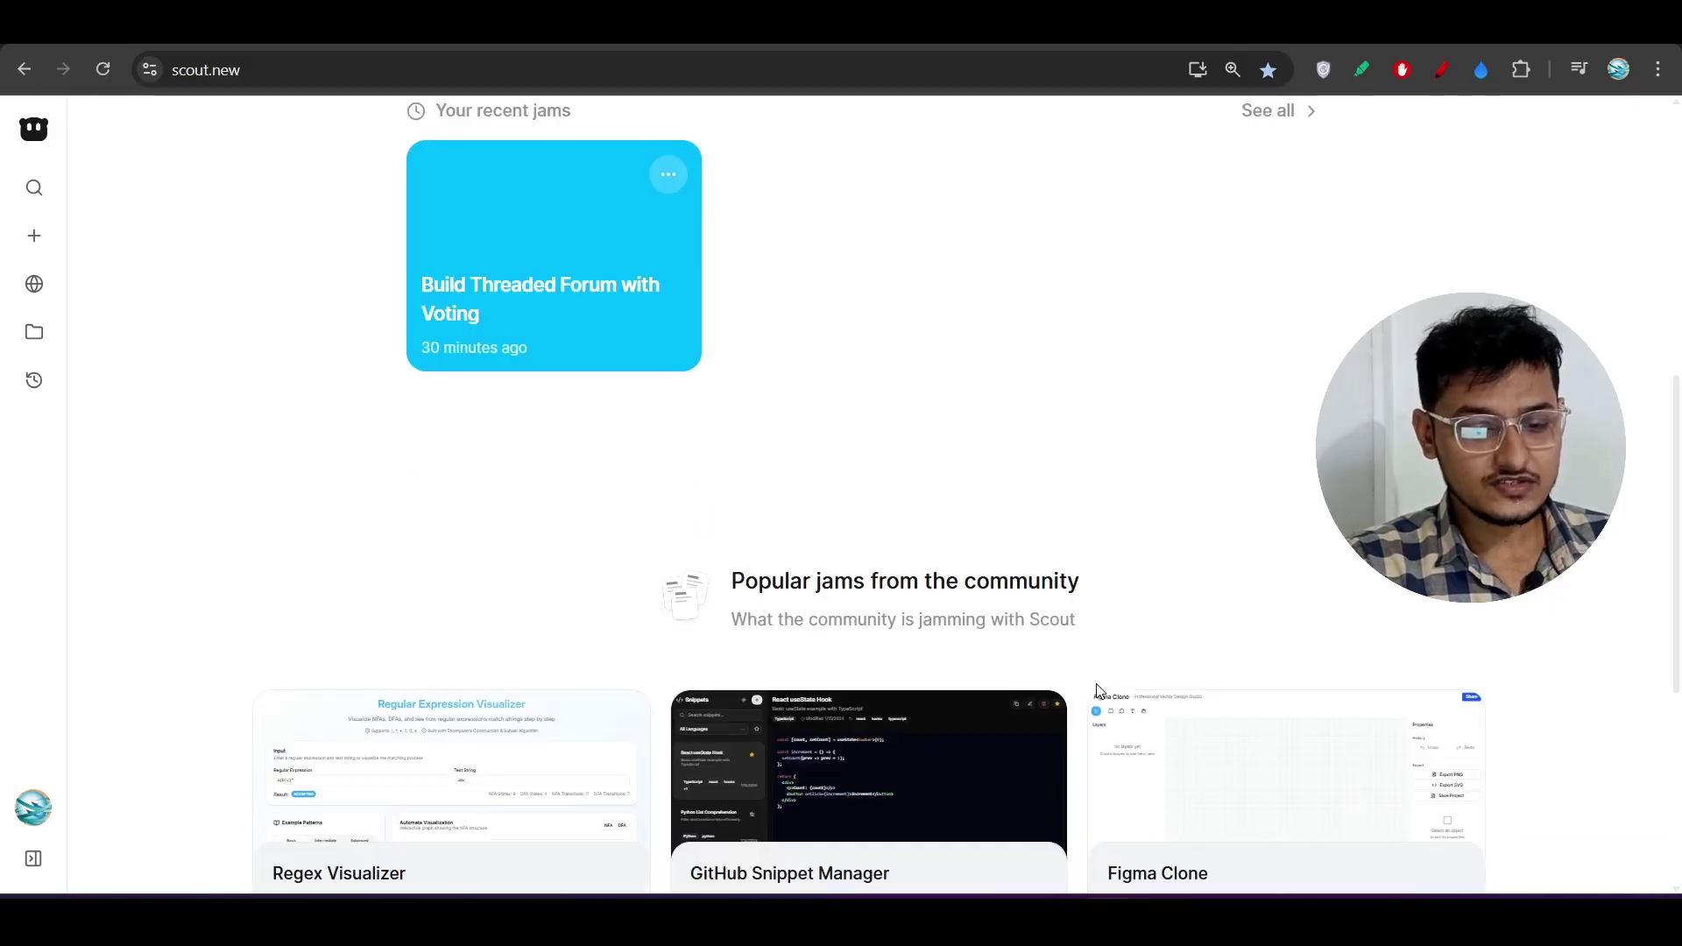
scroll(950, 462, up, 5)
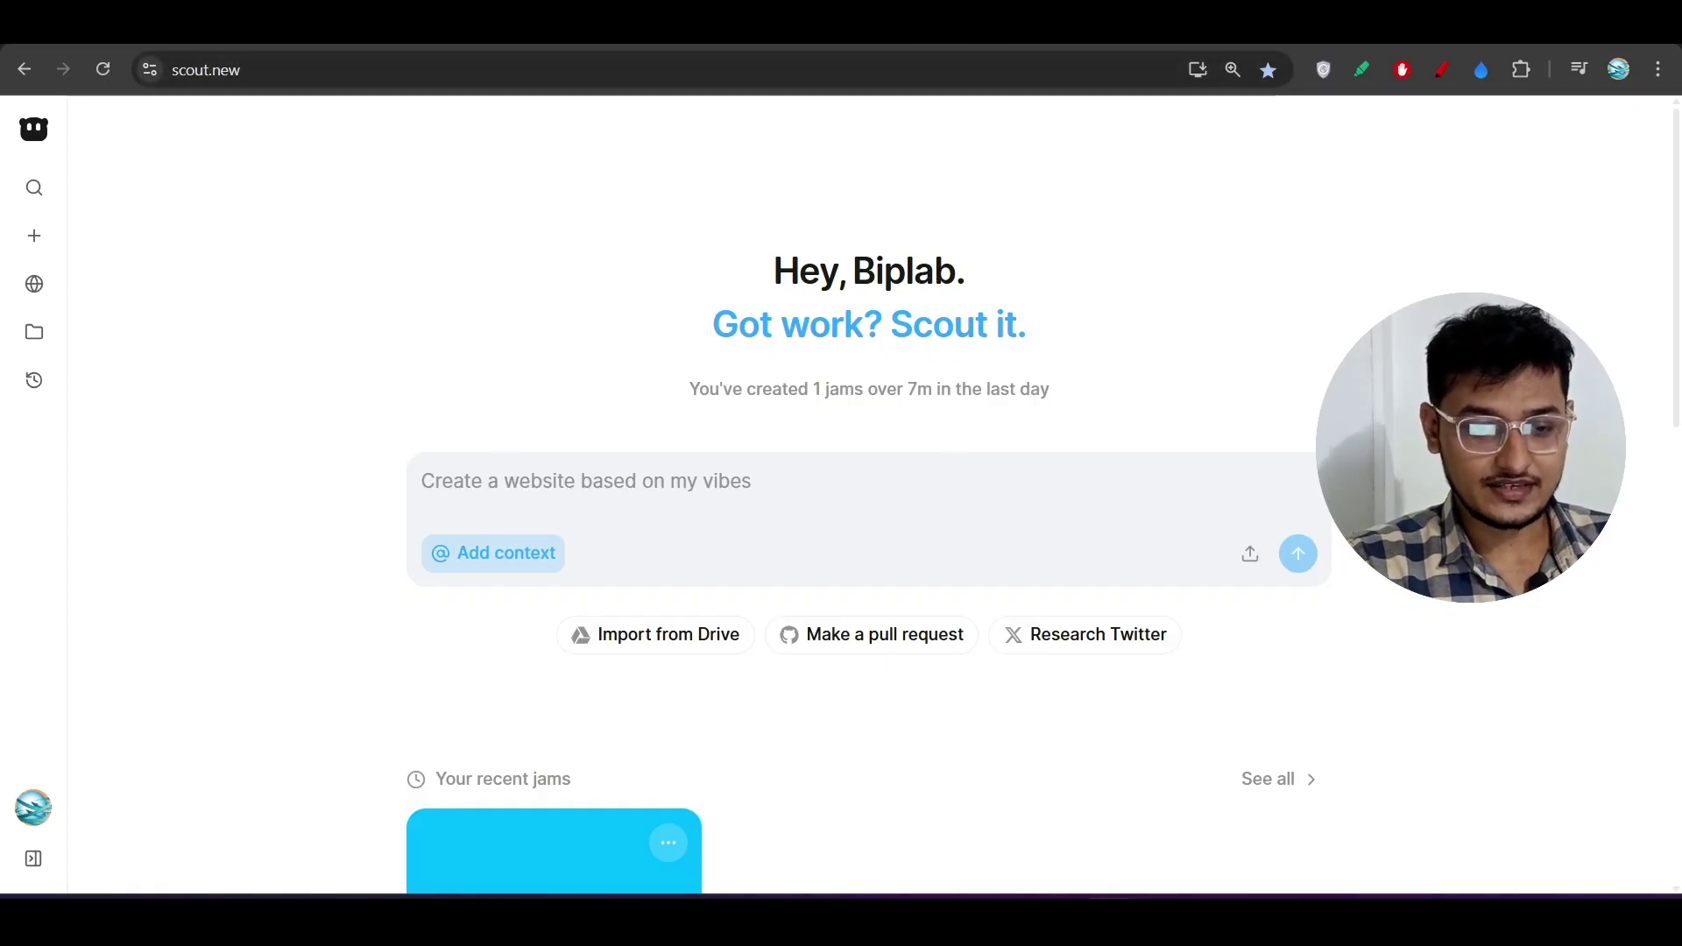
- On Scout's X post, erase the red pen marks and play the announcement video full screen
key(ctrl+Tab)
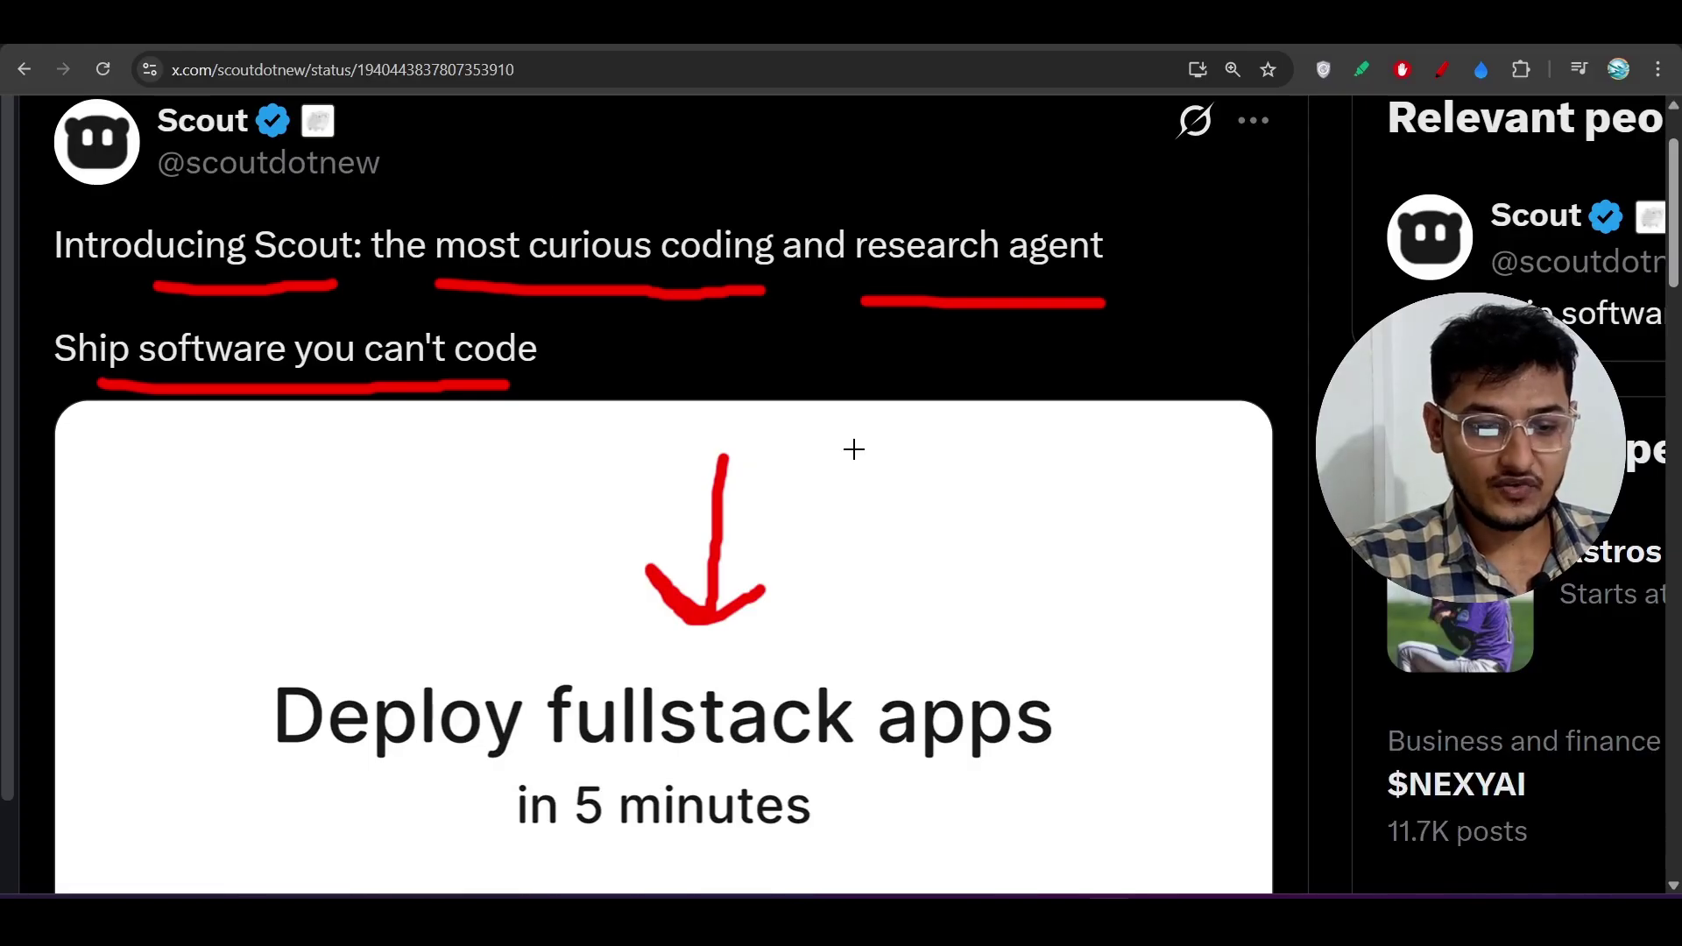
click(1447, 73)
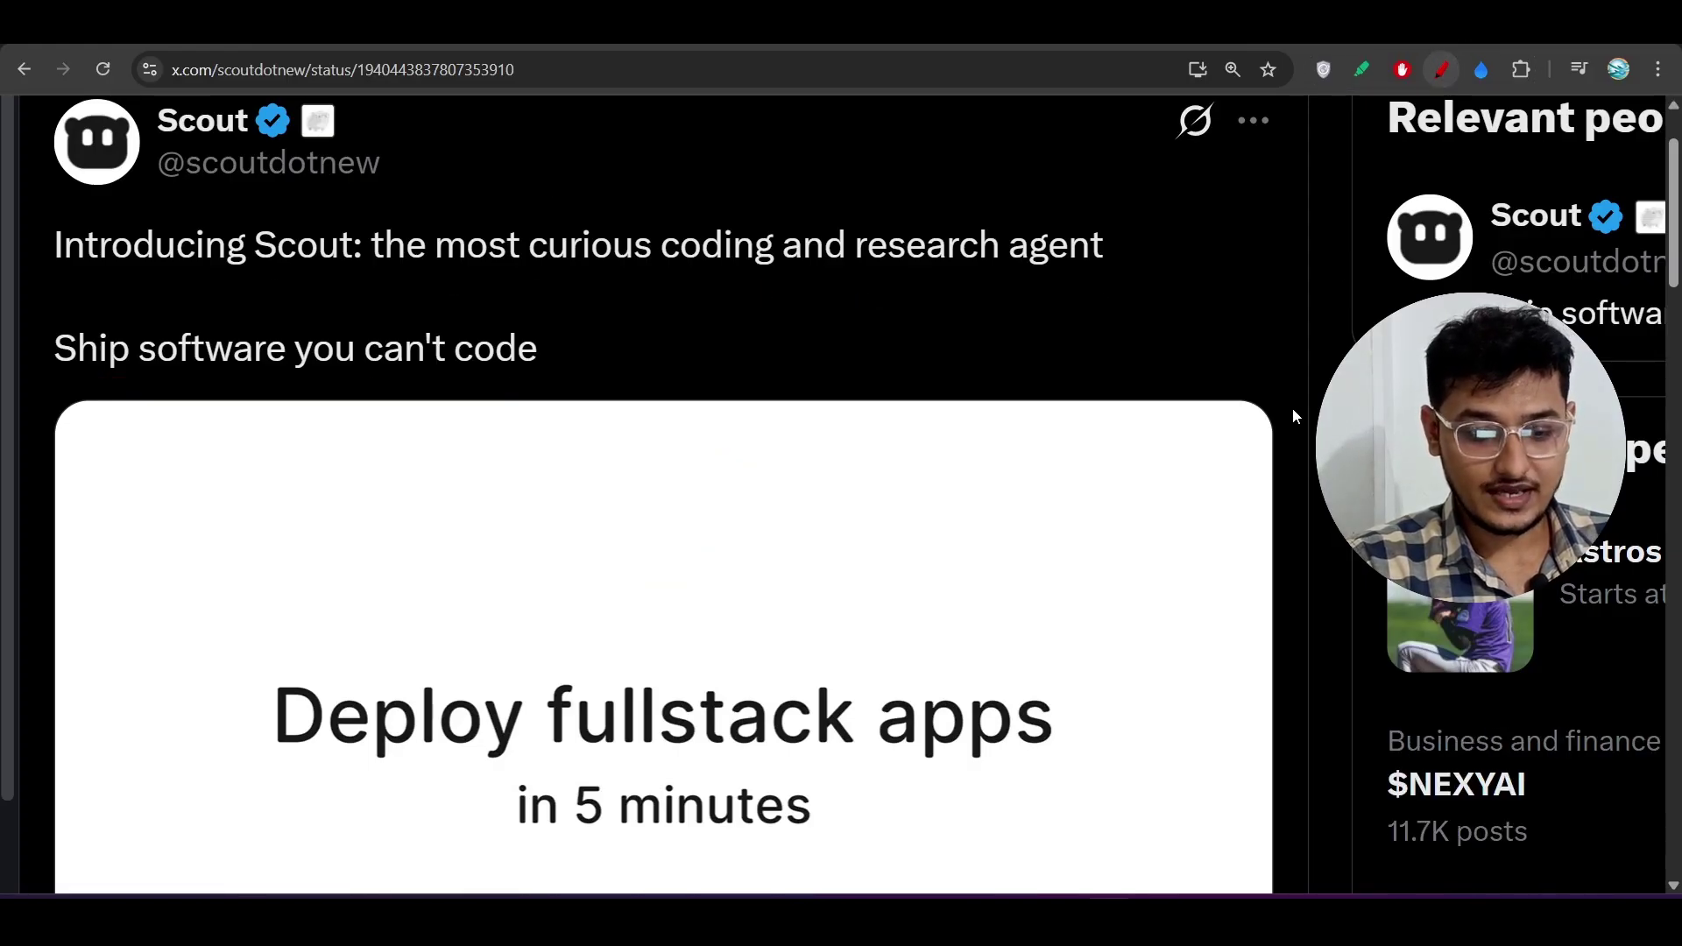
scroll(1278, 465, down, 3)
scroll(1279, 465, down, 2)
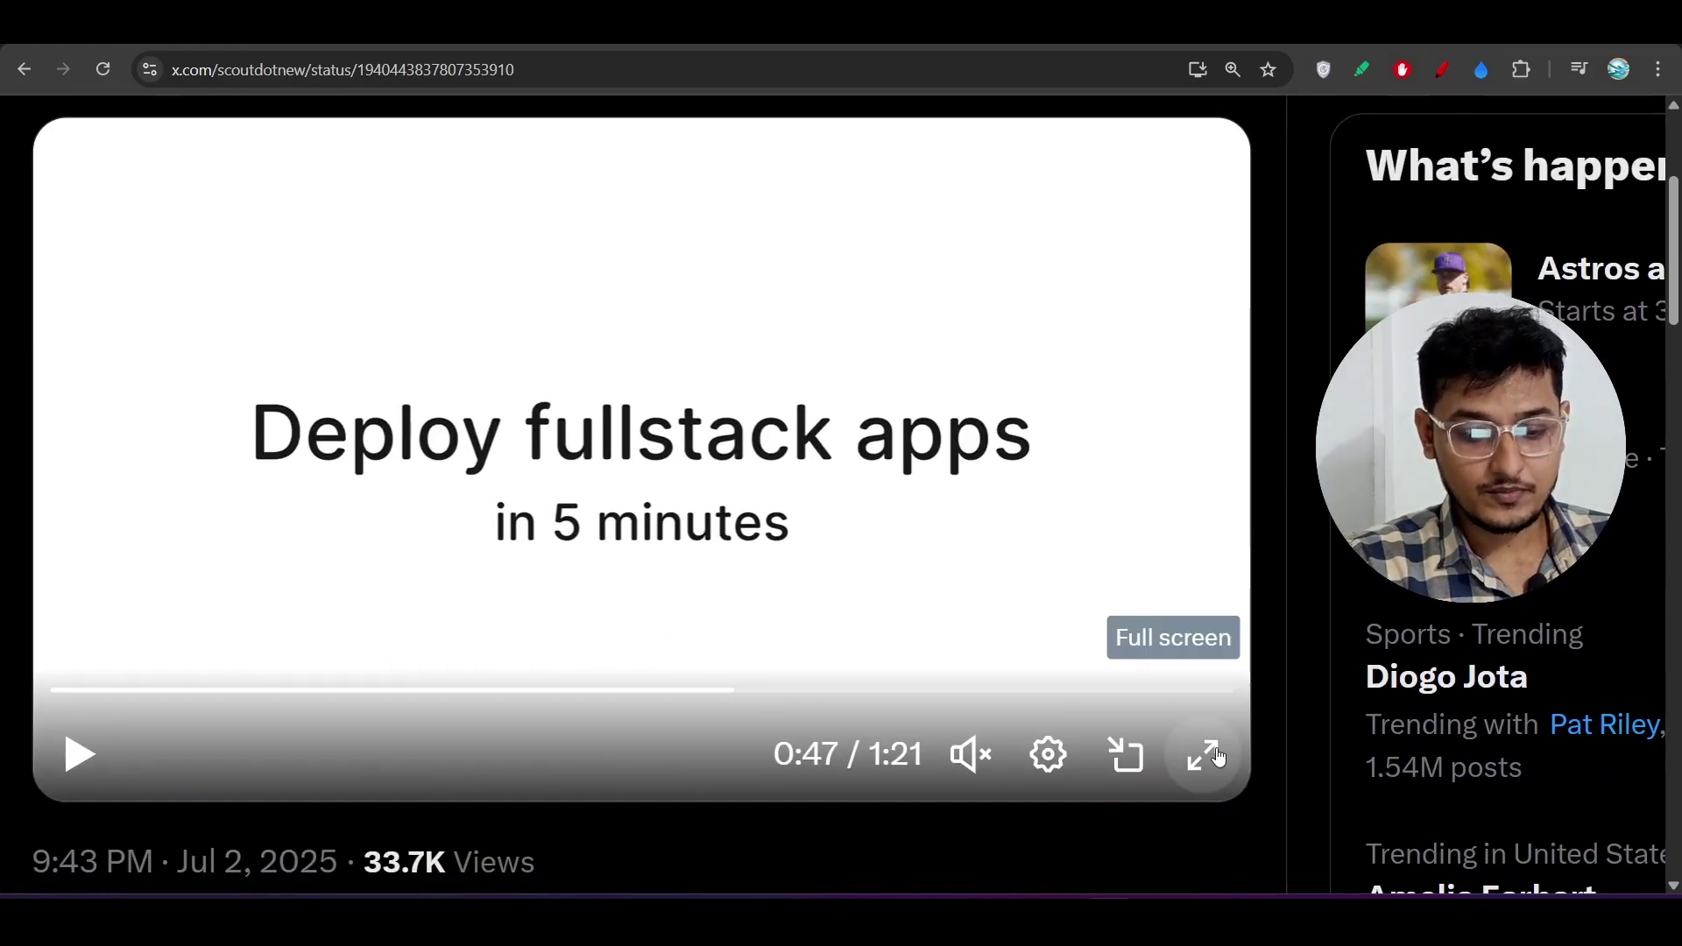
click(1206, 754)
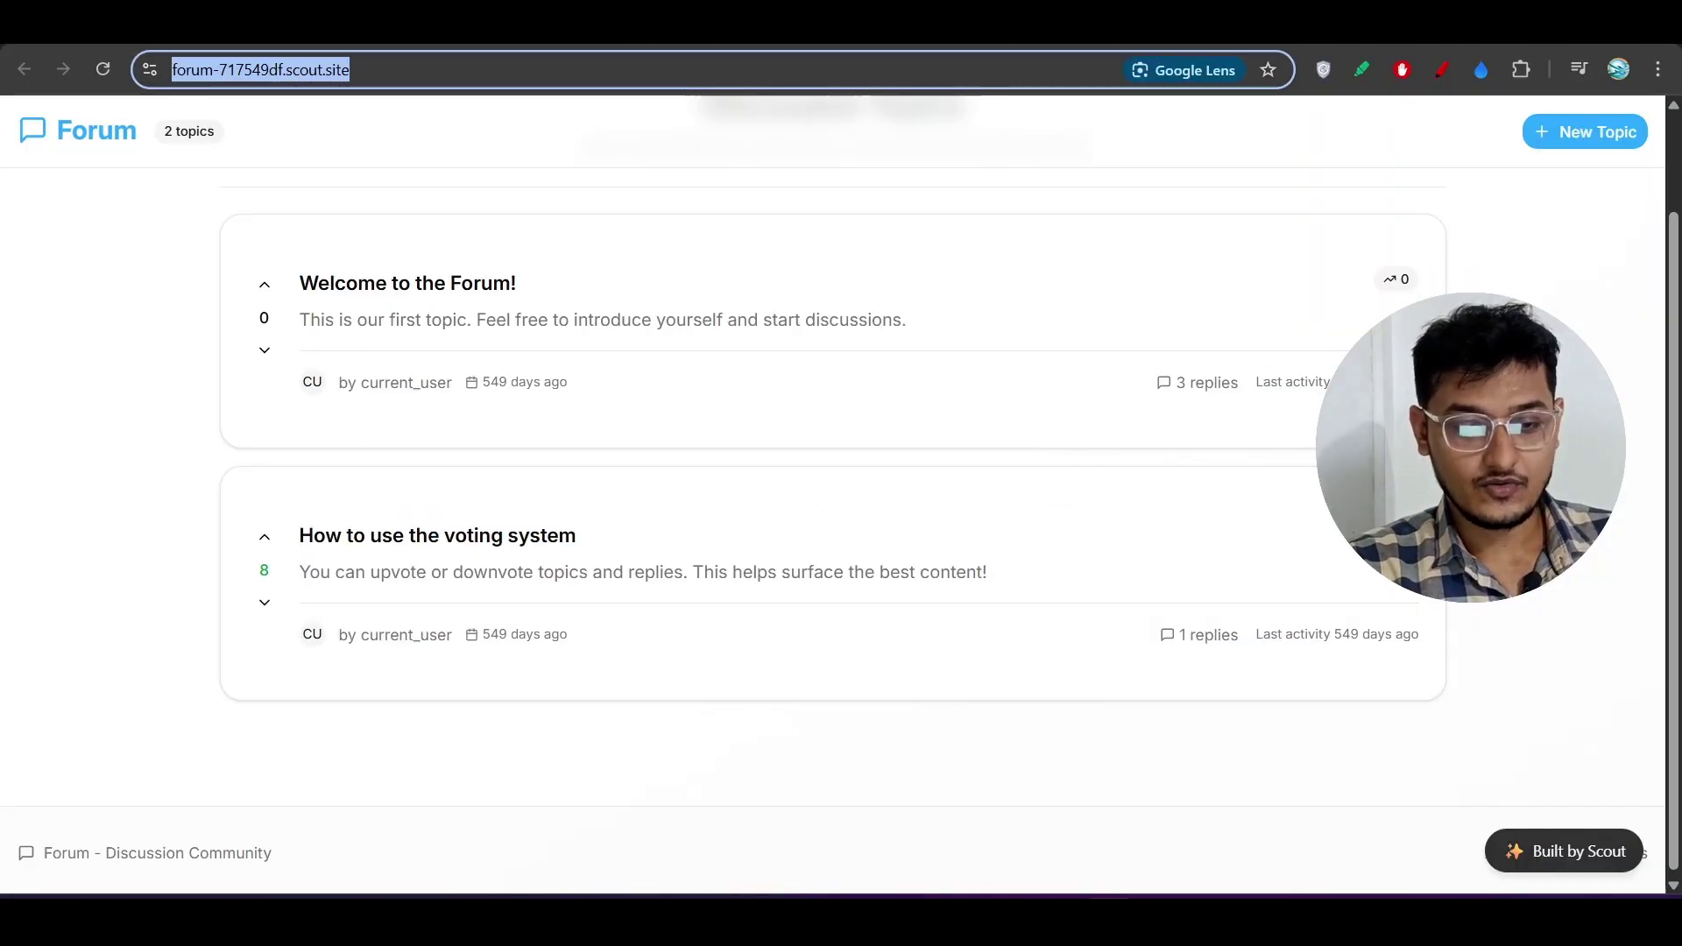
key(ctrl+Tab)
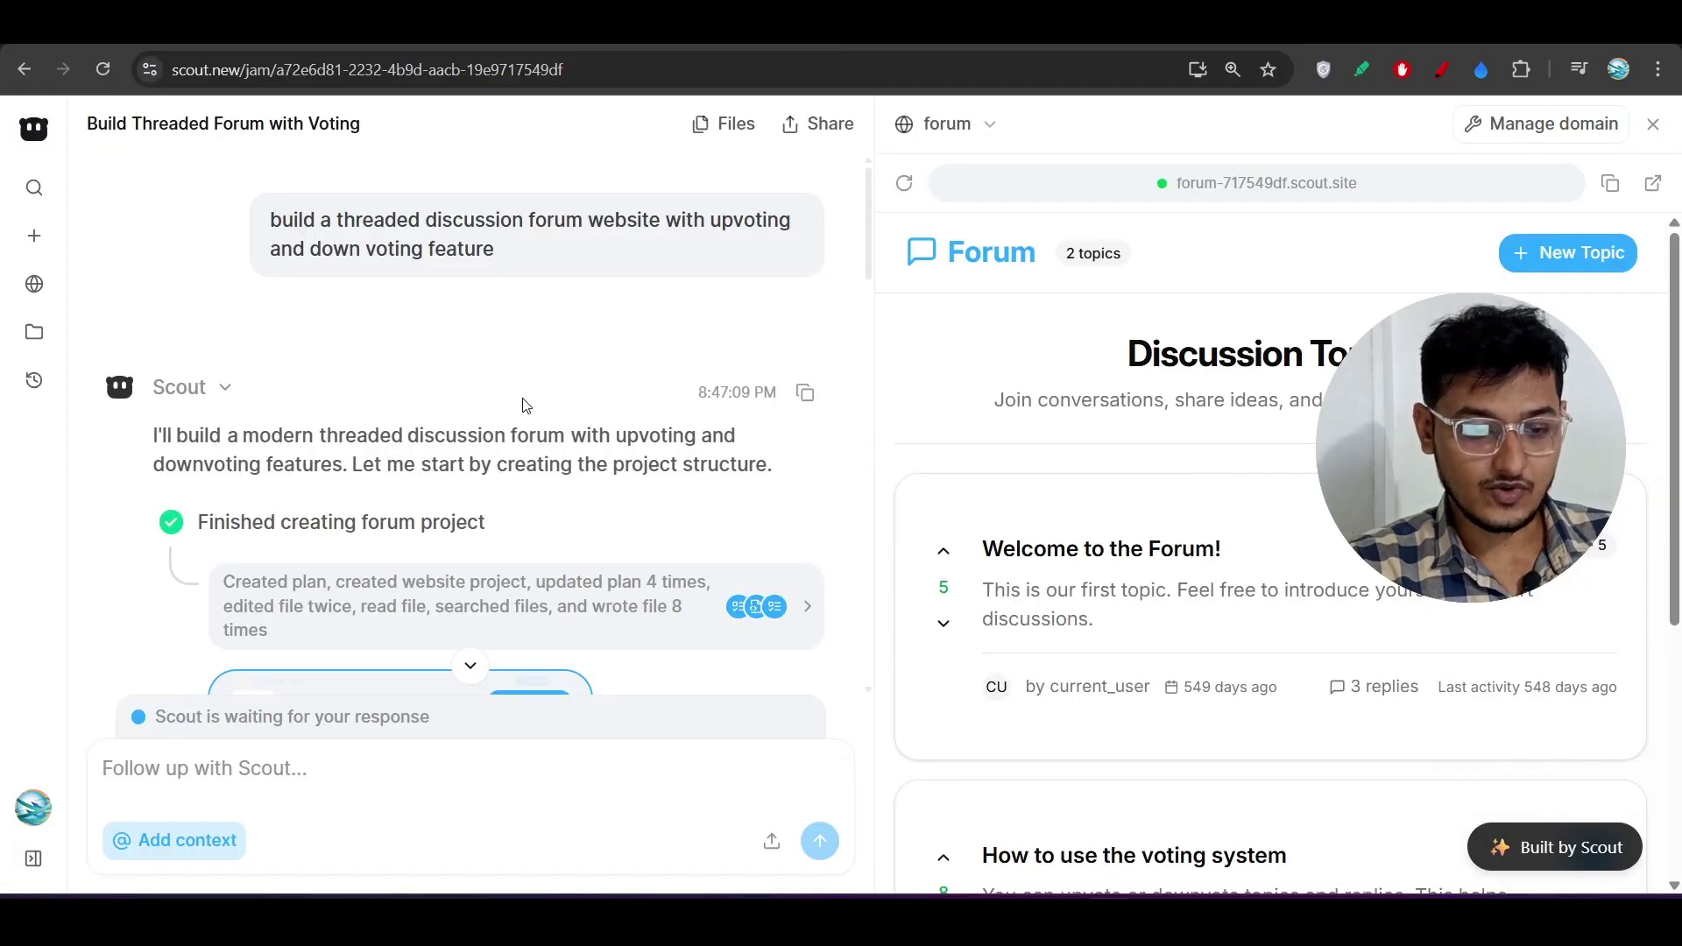
scroll(587, 318, down, 2)
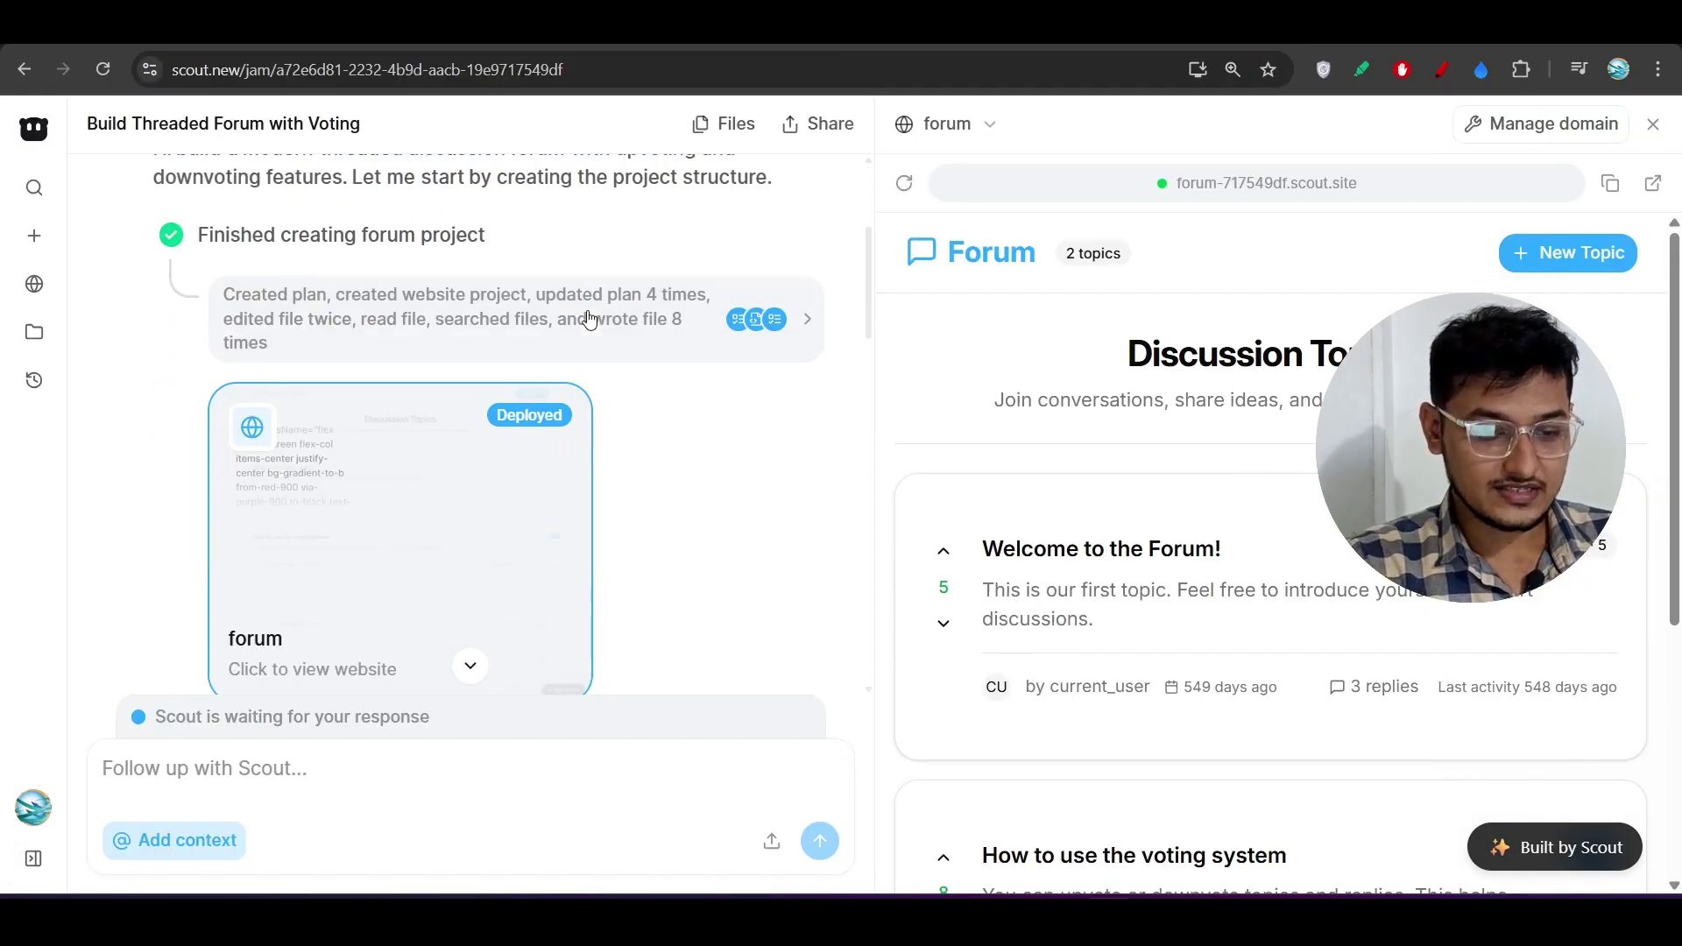
- Open the build Timeline and expand 'Created plan' to show its seven completed tasks
click(448, 299)
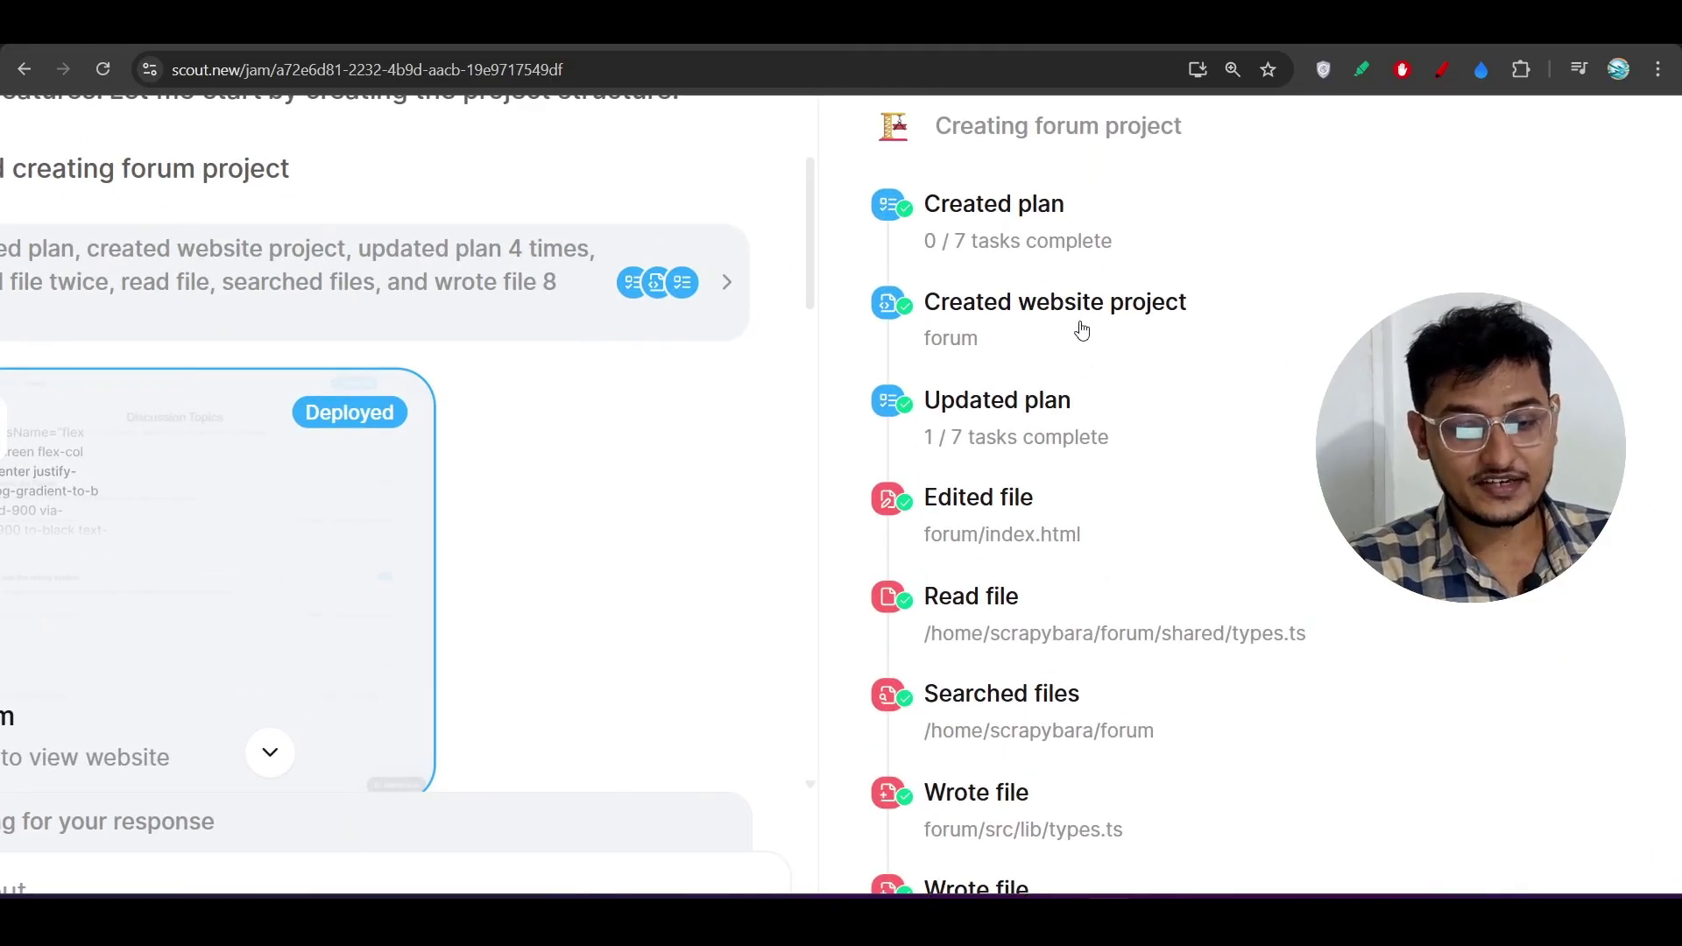
scroll(1030, 418, down, 7)
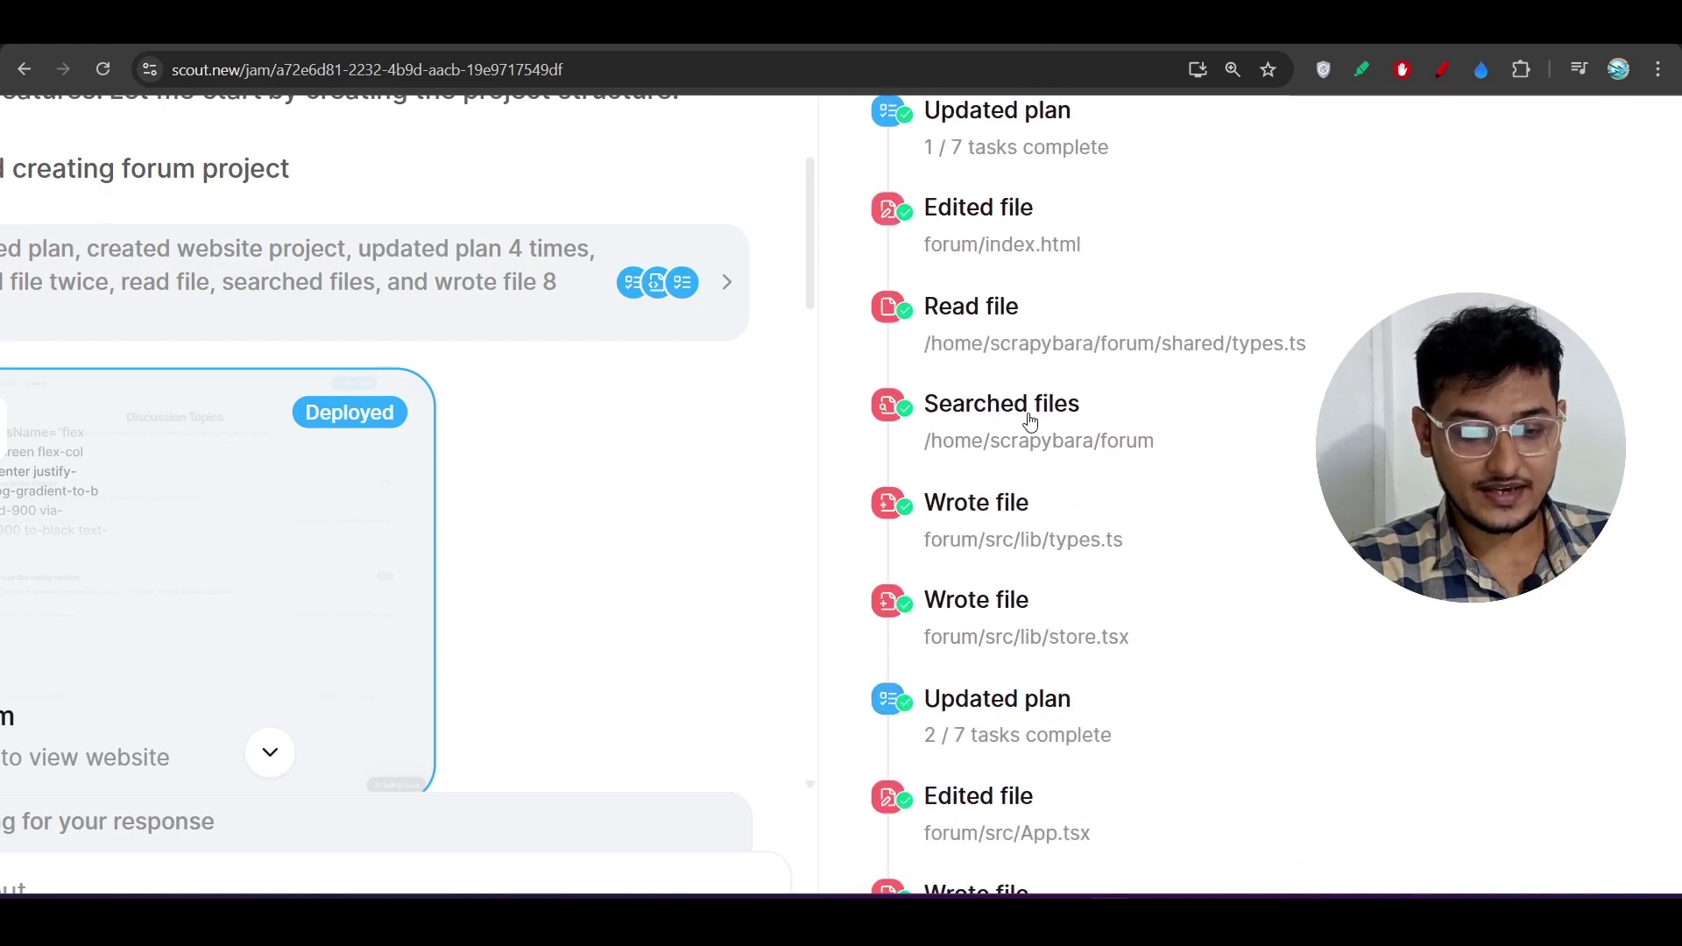
scroll(1031, 418, down, 4)
scroll(1031, 418, down, 2)
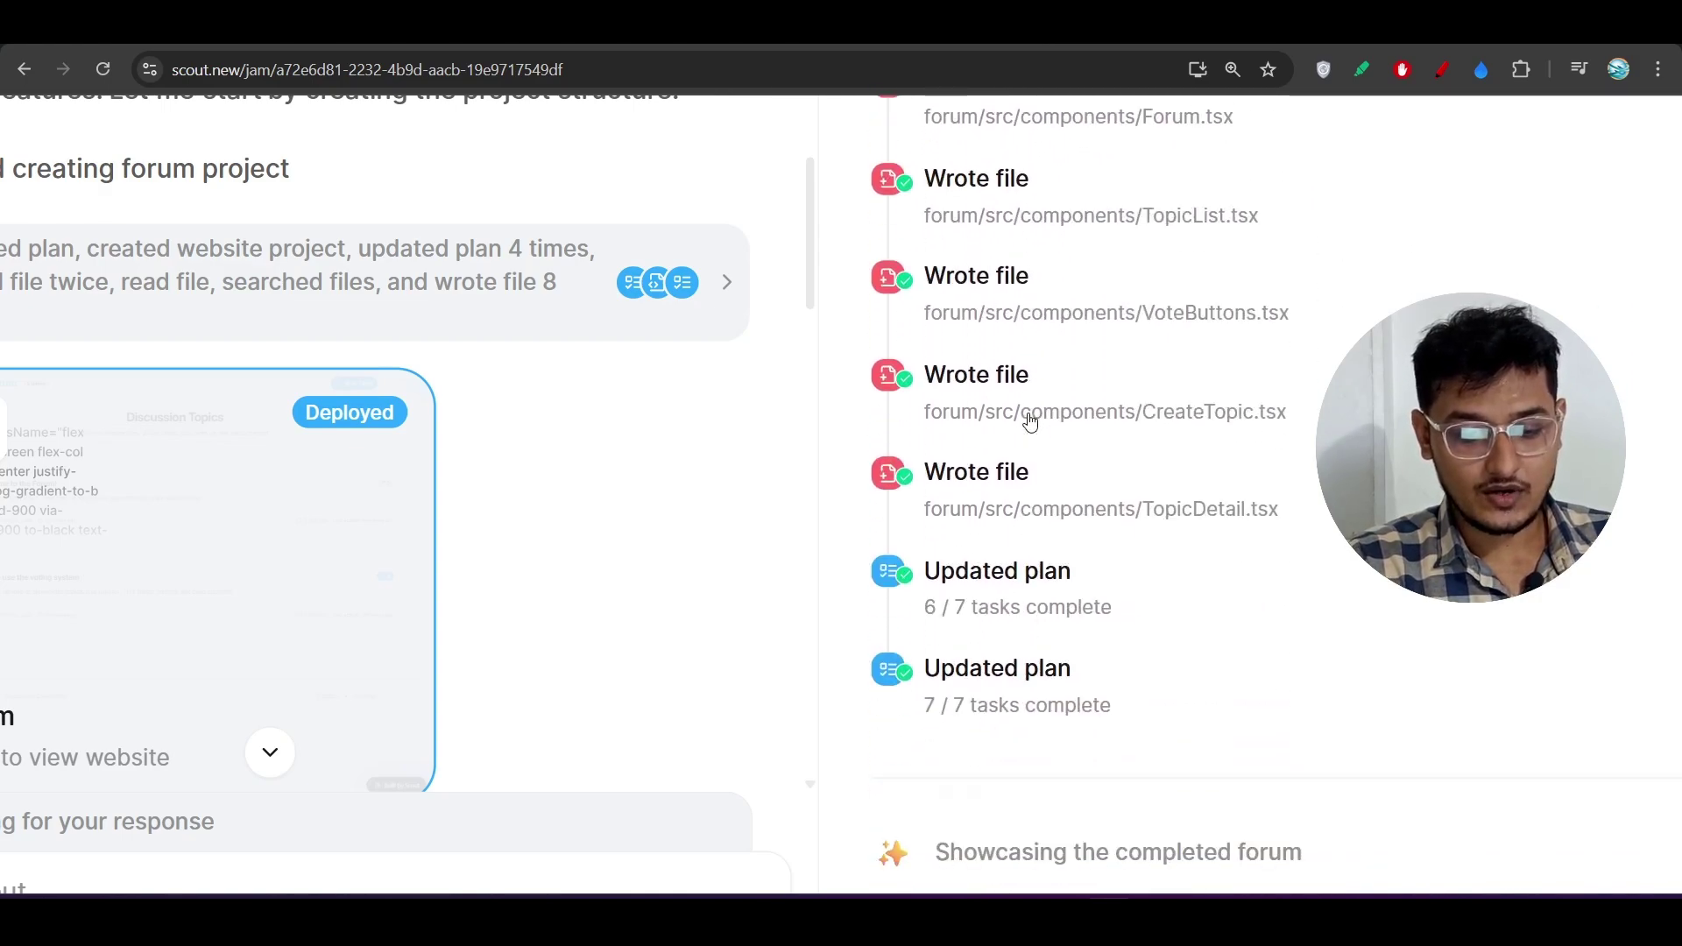
scroll(1030, 418, down, 3)
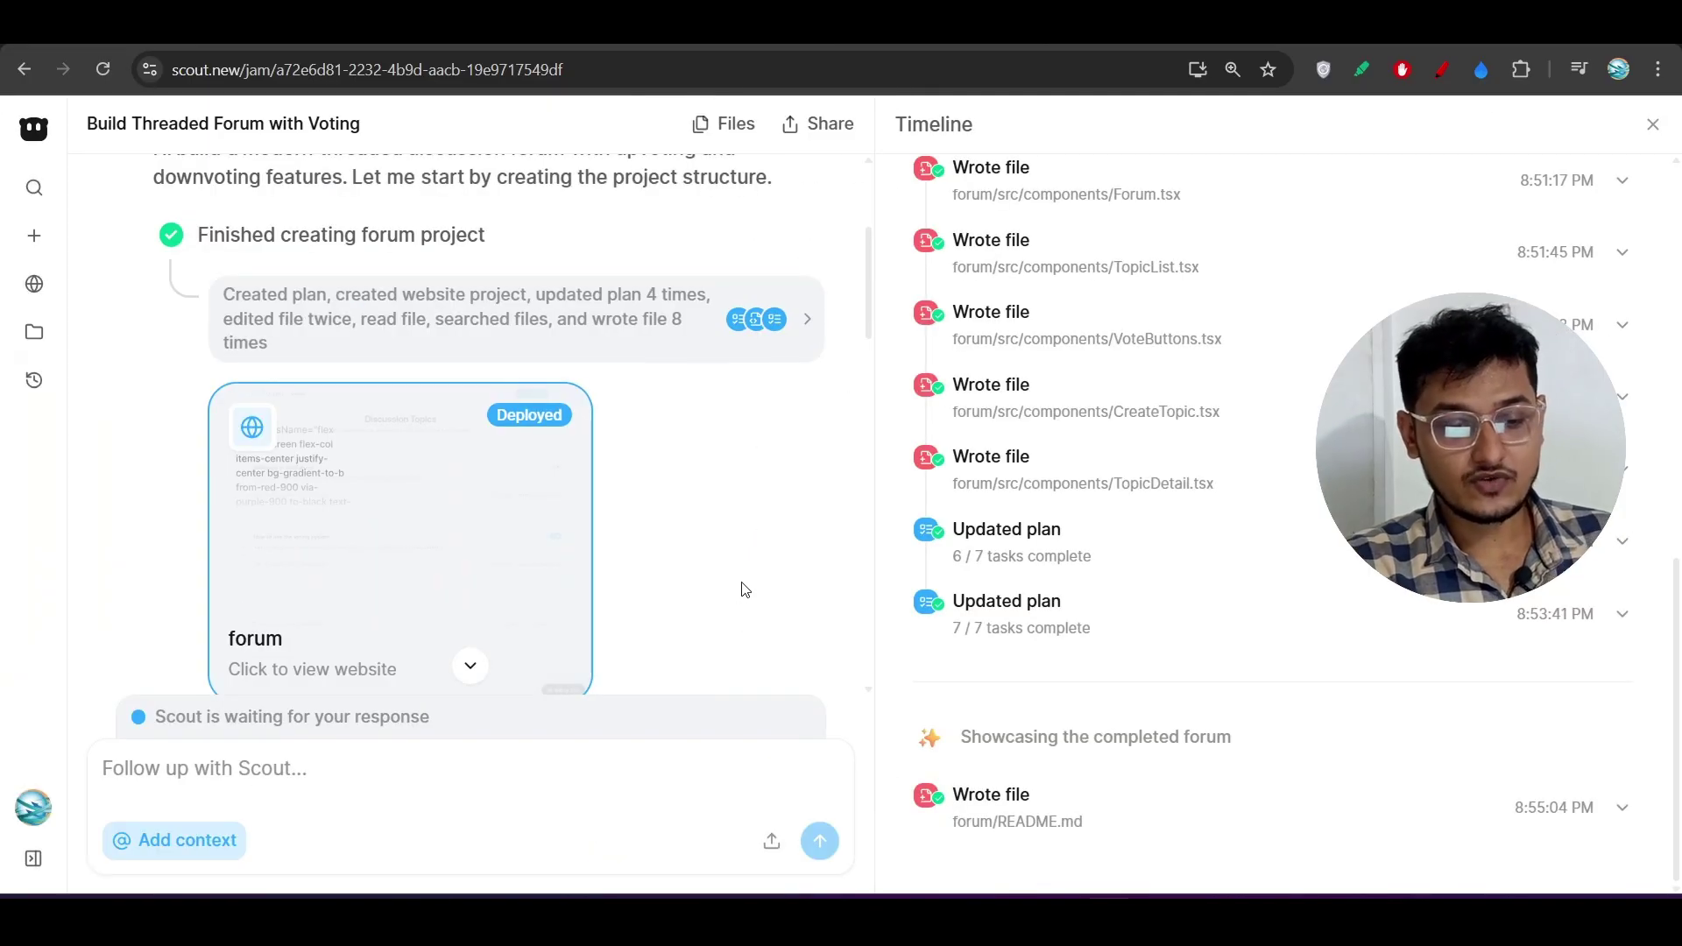
scroll(949, 527, up, 10)
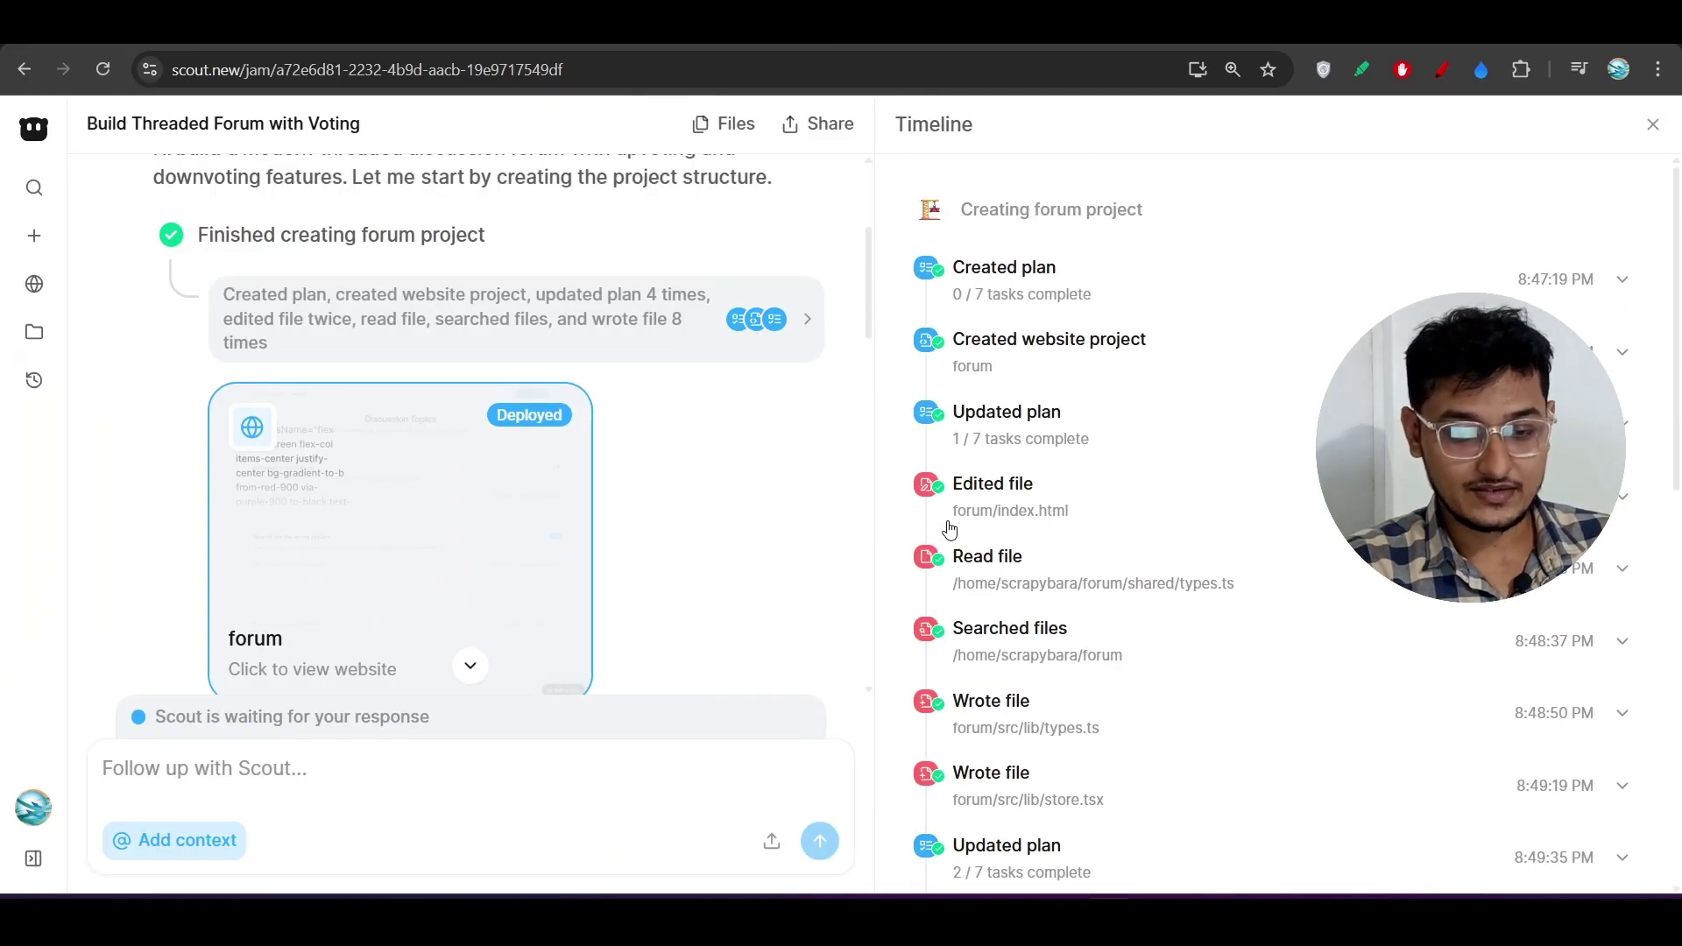
click(1063, 274)
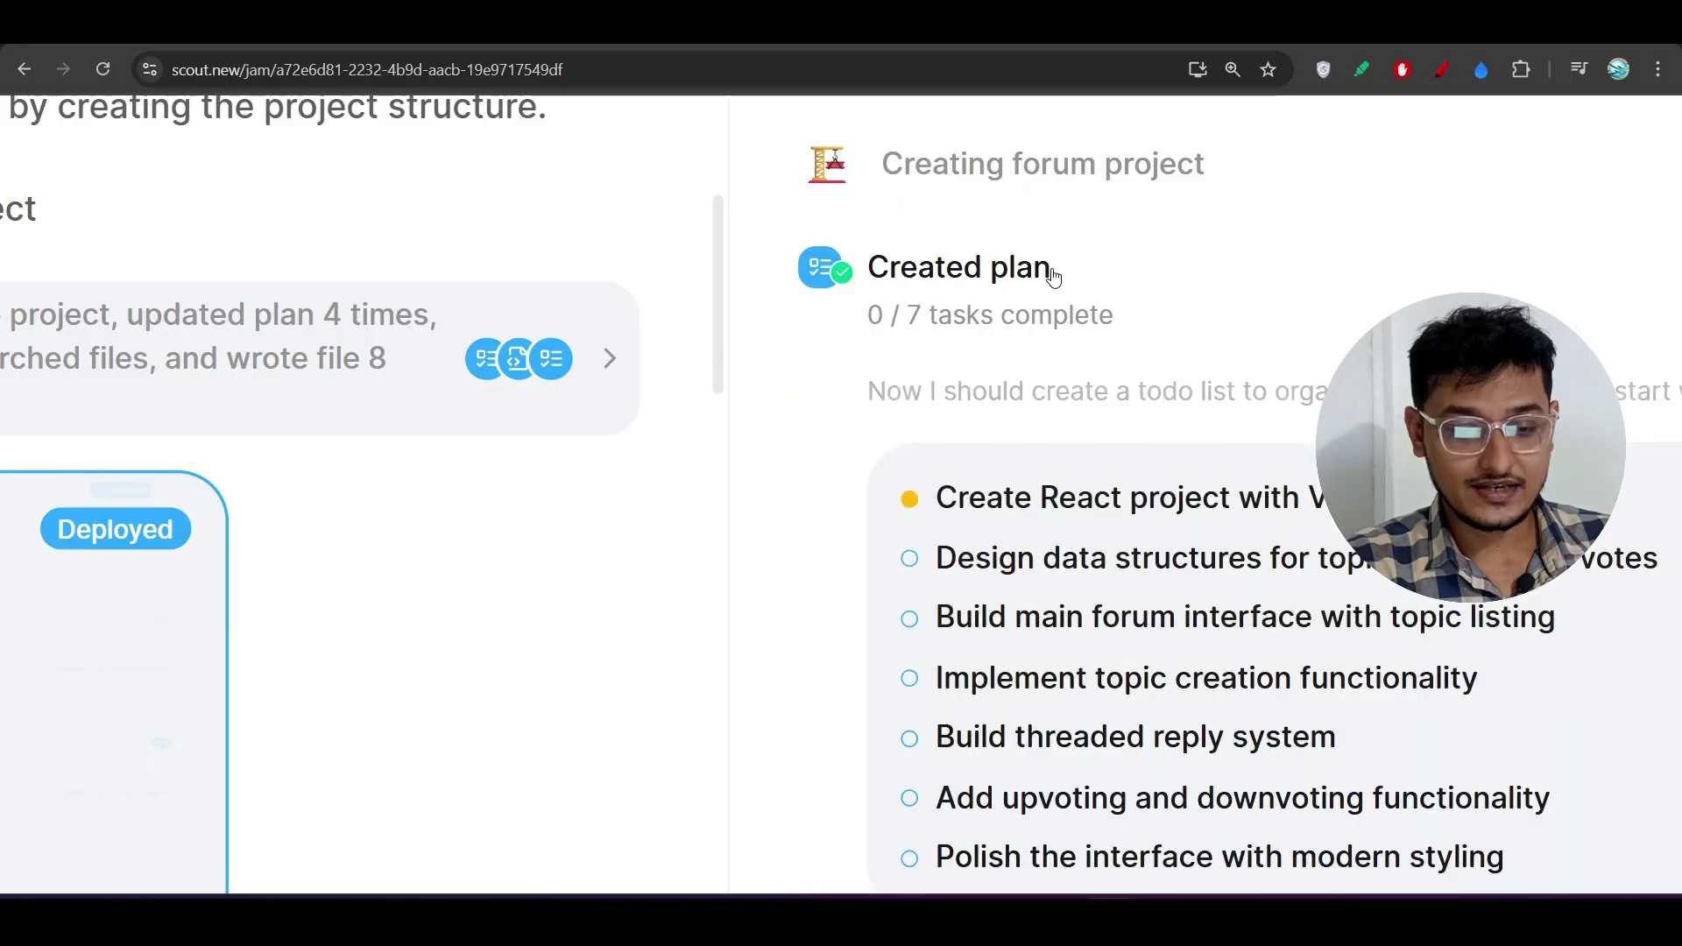
scroll(1054, 277, down, 2)
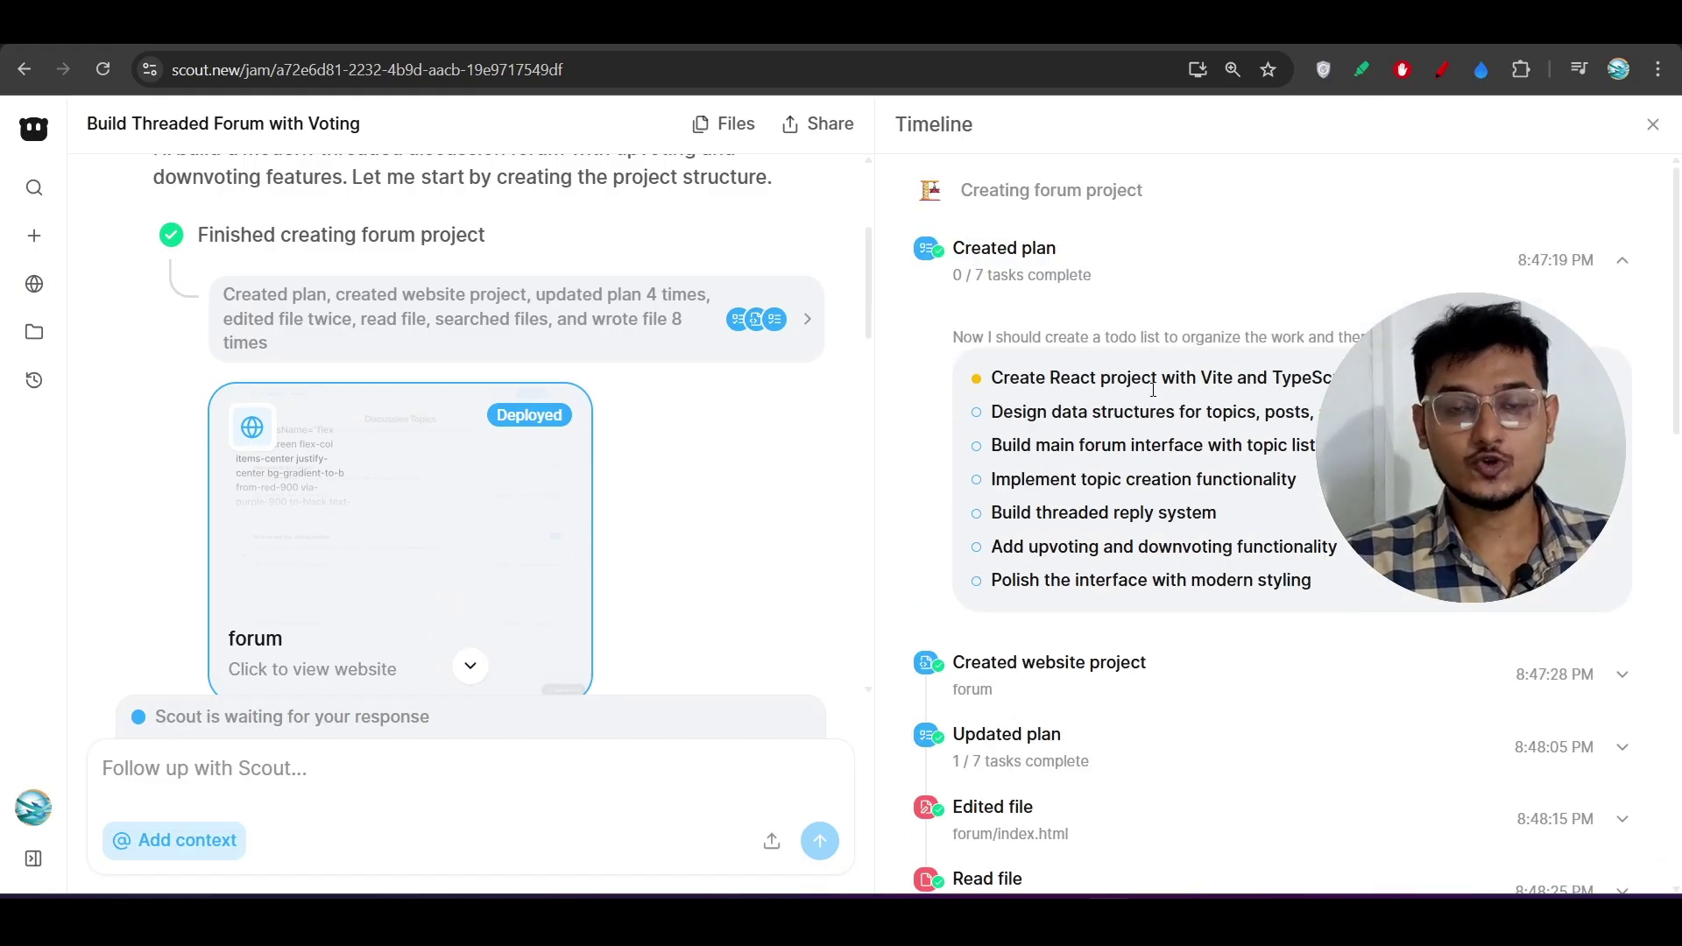
scroll(349, 509, down, 3)
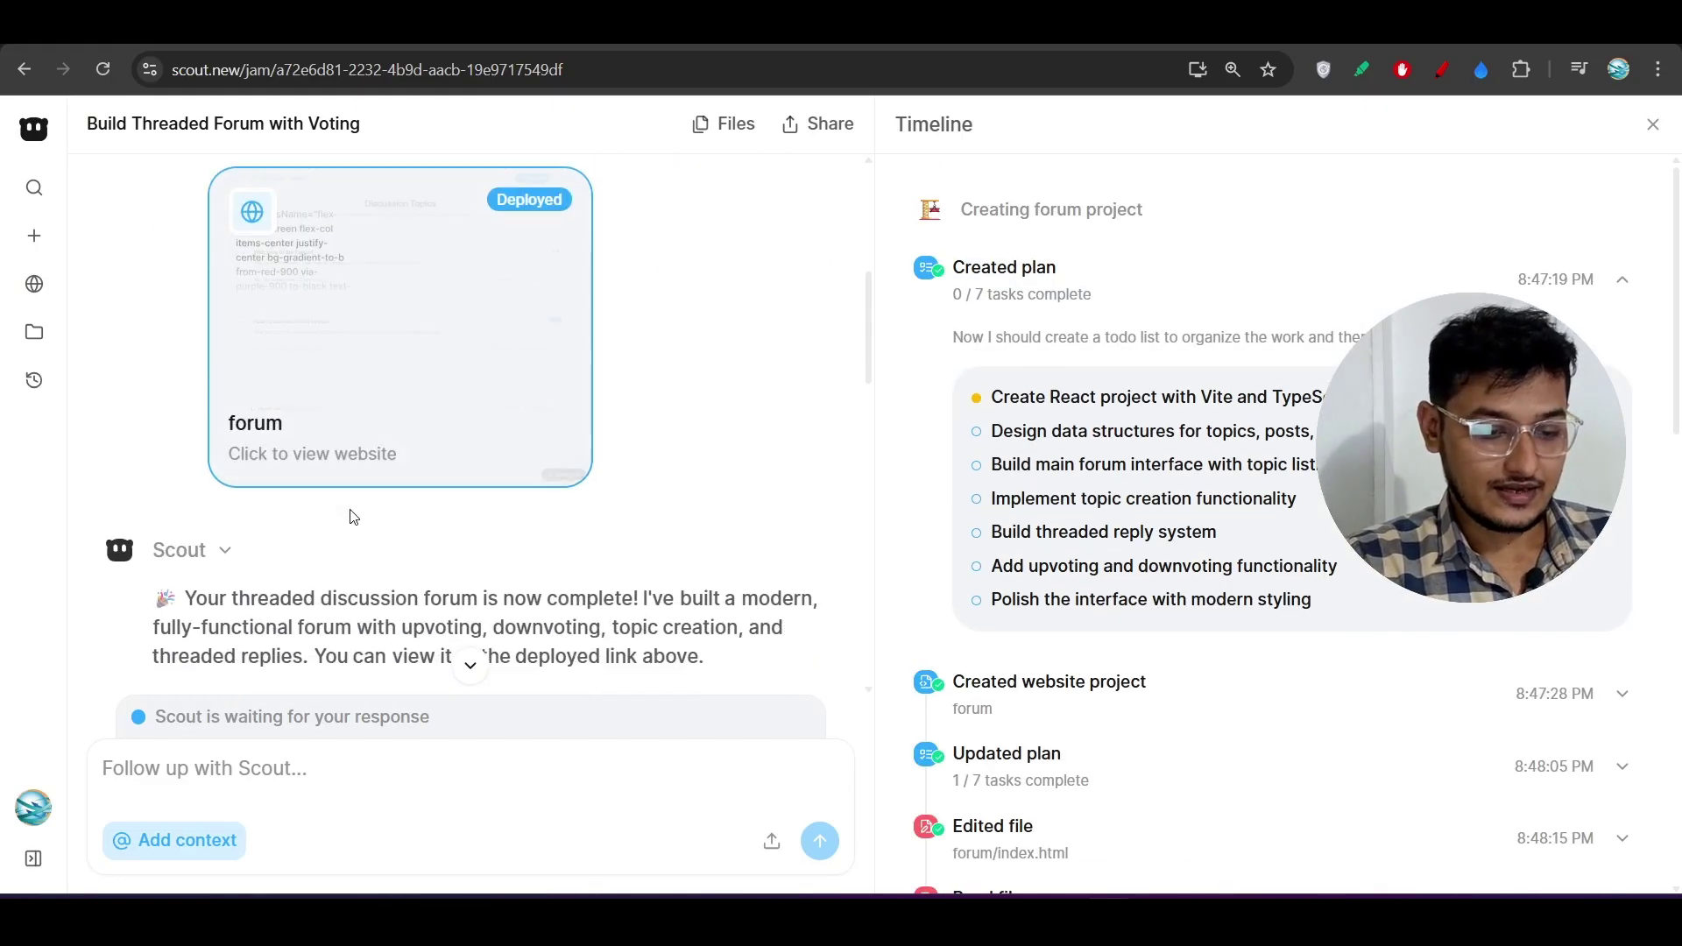
scroll(349, 509, down, 3)
scroll(350, 508, down, 3)
scroll(349, 509, down, 2)
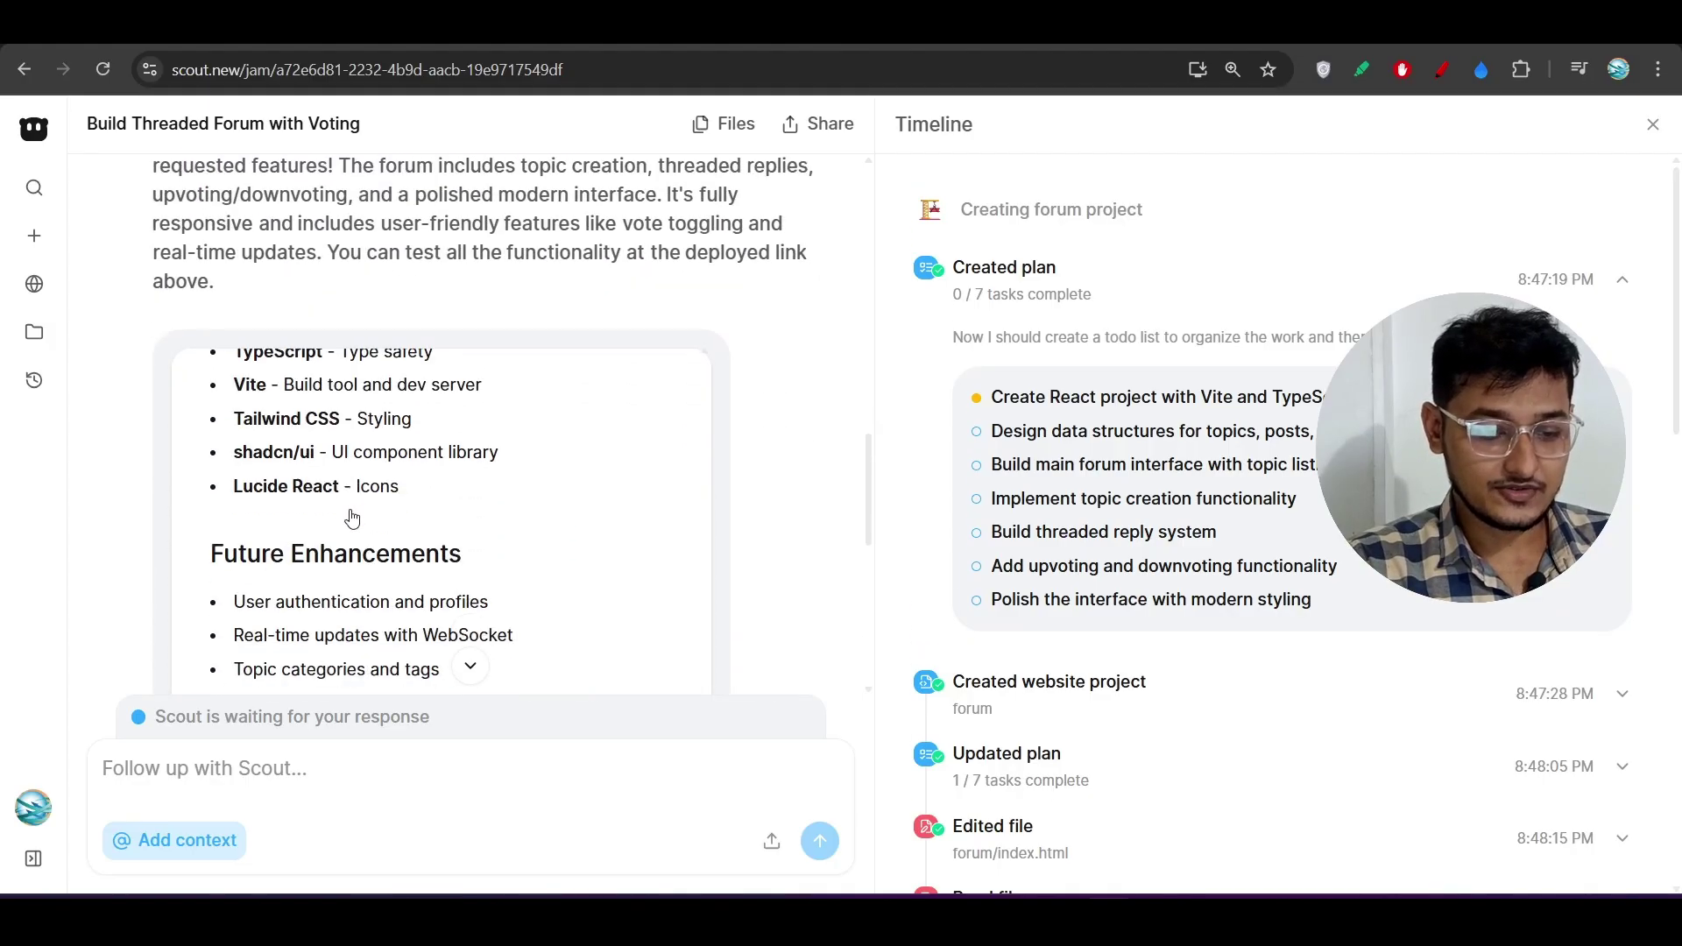
scroll(350, 509, down, 1)
scroll(350, 509, up, 3)
scroll(350, 513, up, 3)
scroll(350, 513, up, 3)
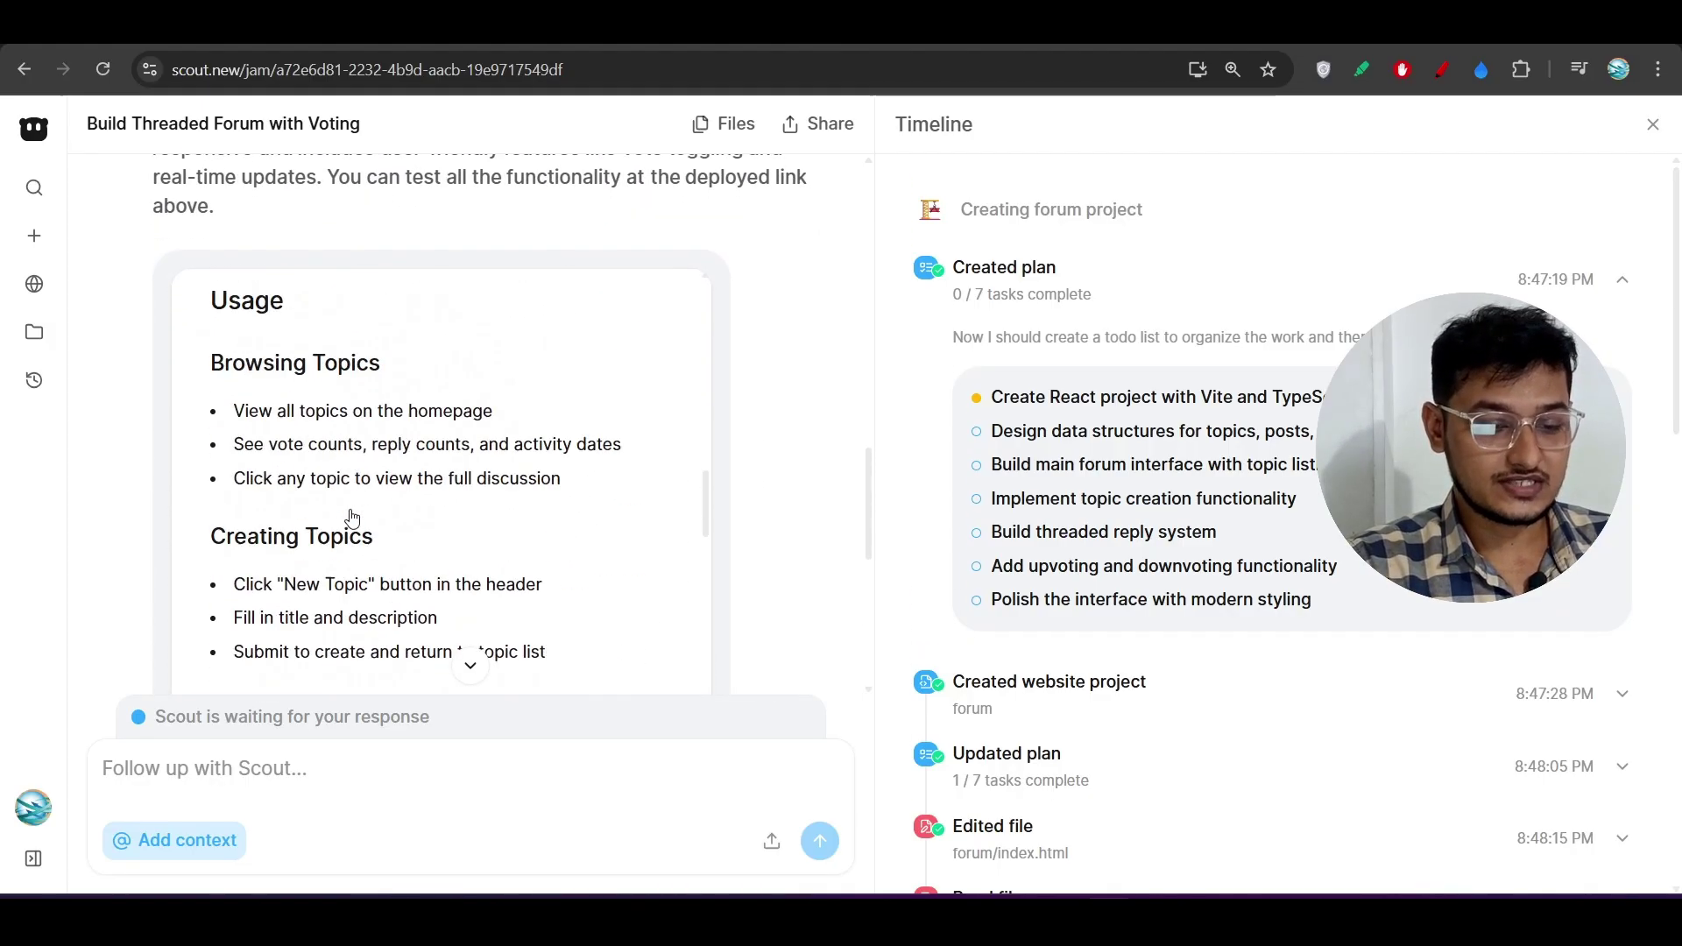
scroll(350, 513, up, 3)
scroll(350, 512, up, 3)
scroll(349, 513, up, 3)
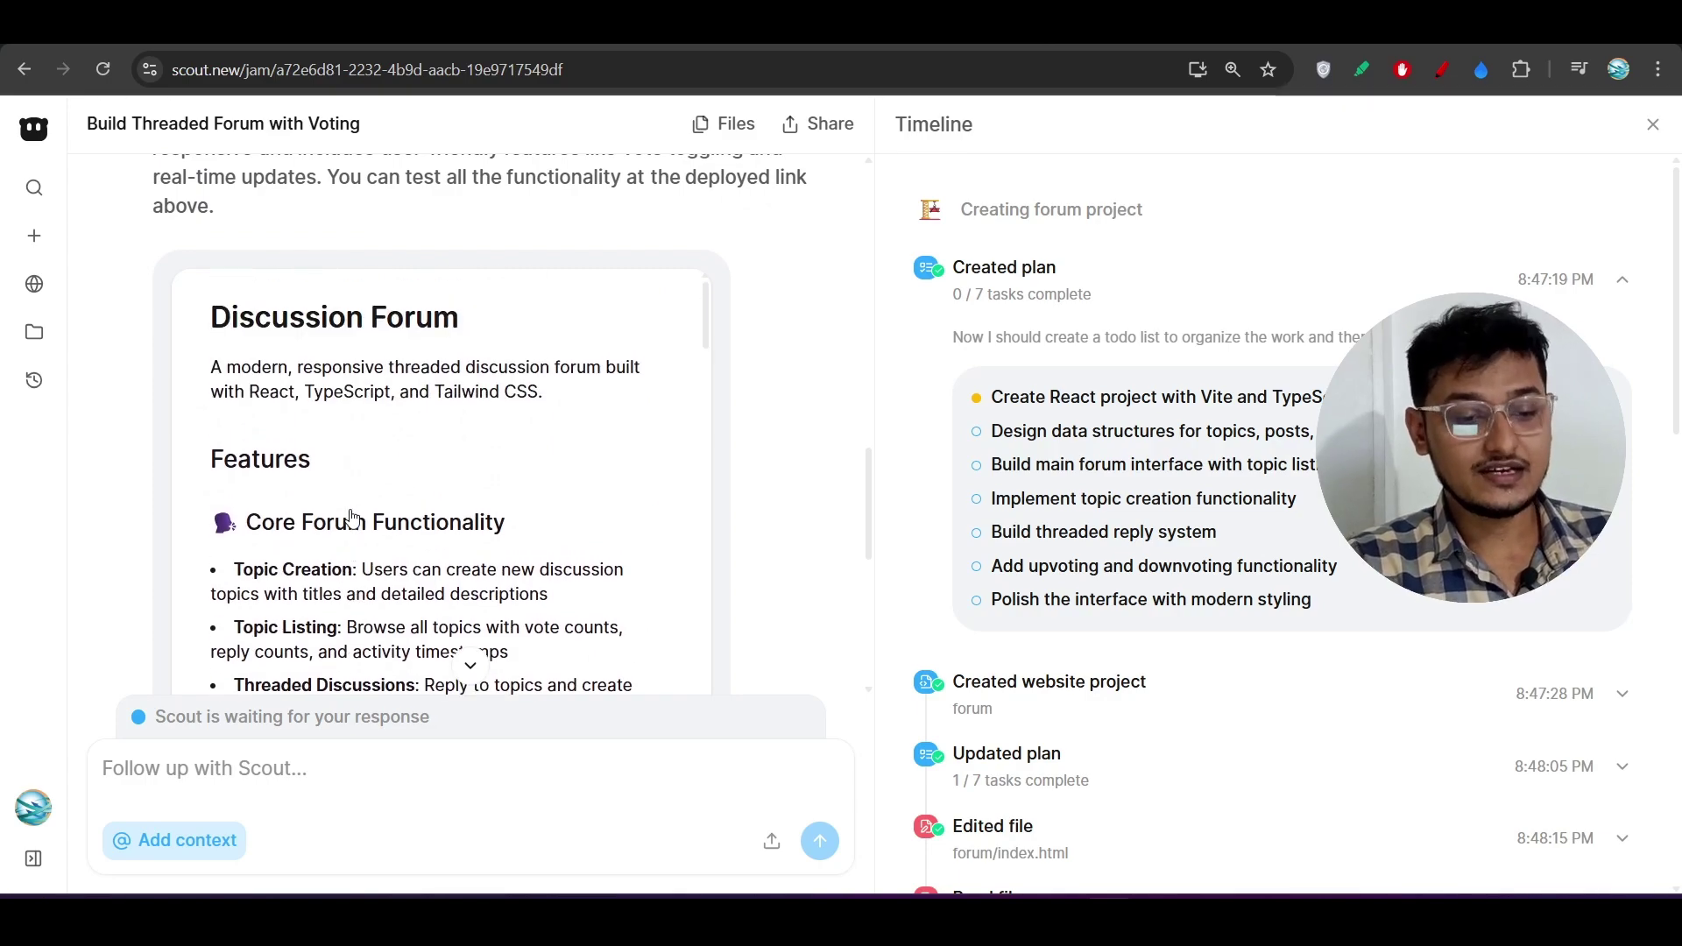
scroll(584, 424, up, 1)
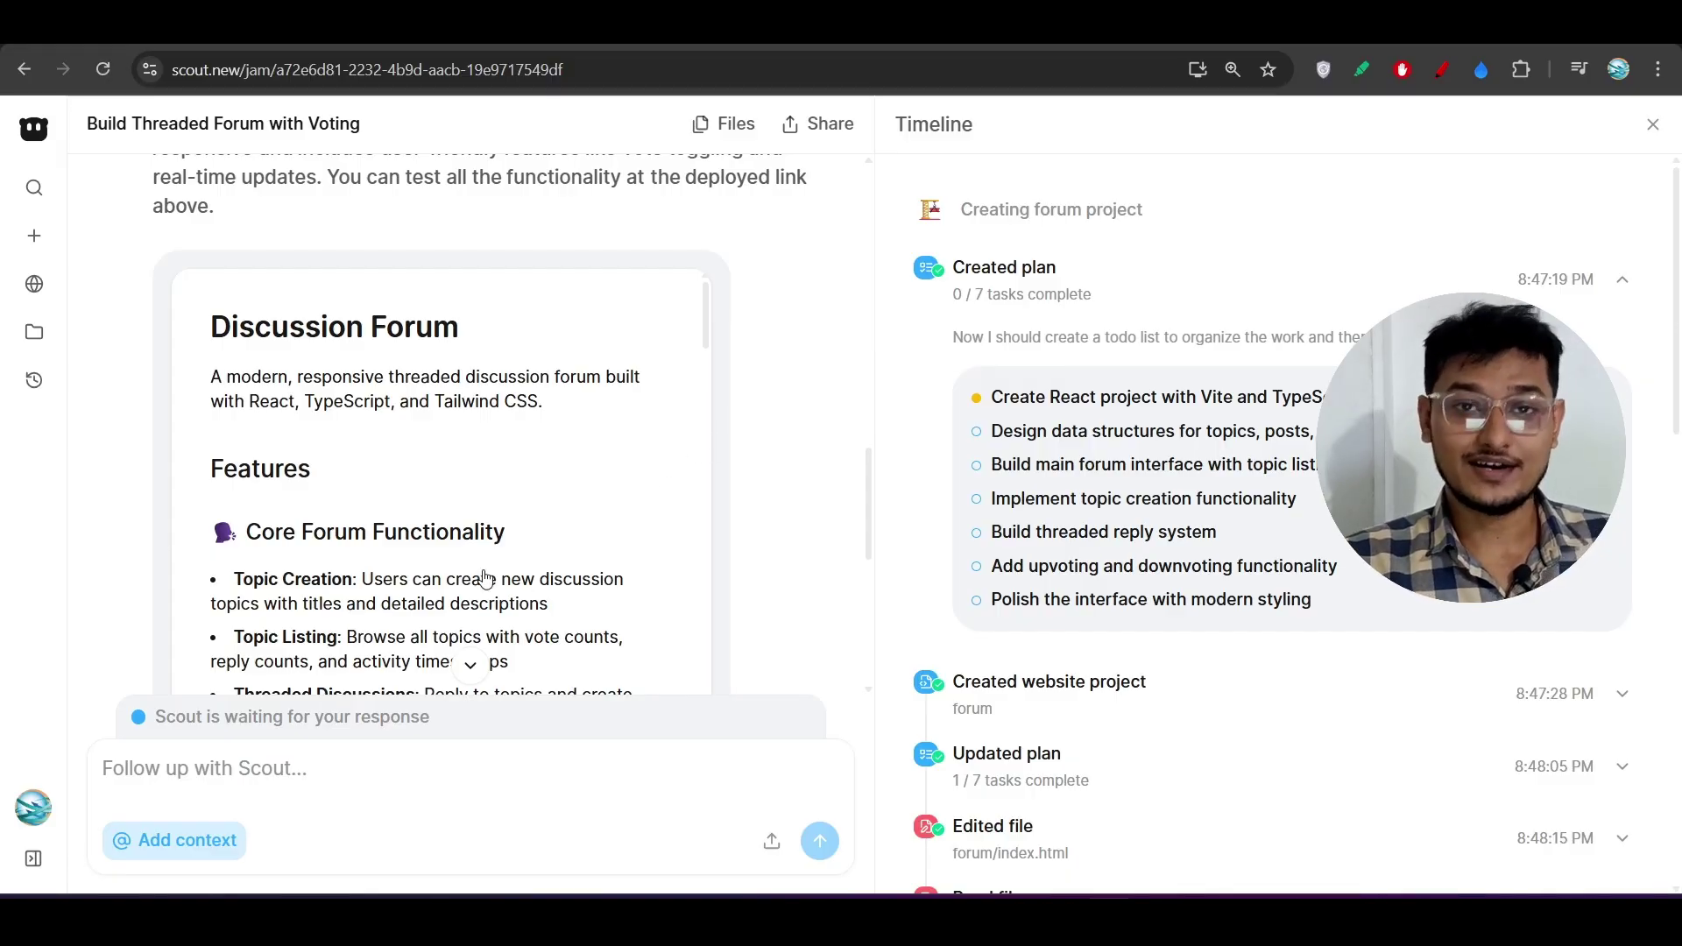
scroll(486, 578, down, 4)
scroll(486, 579, down, 4)
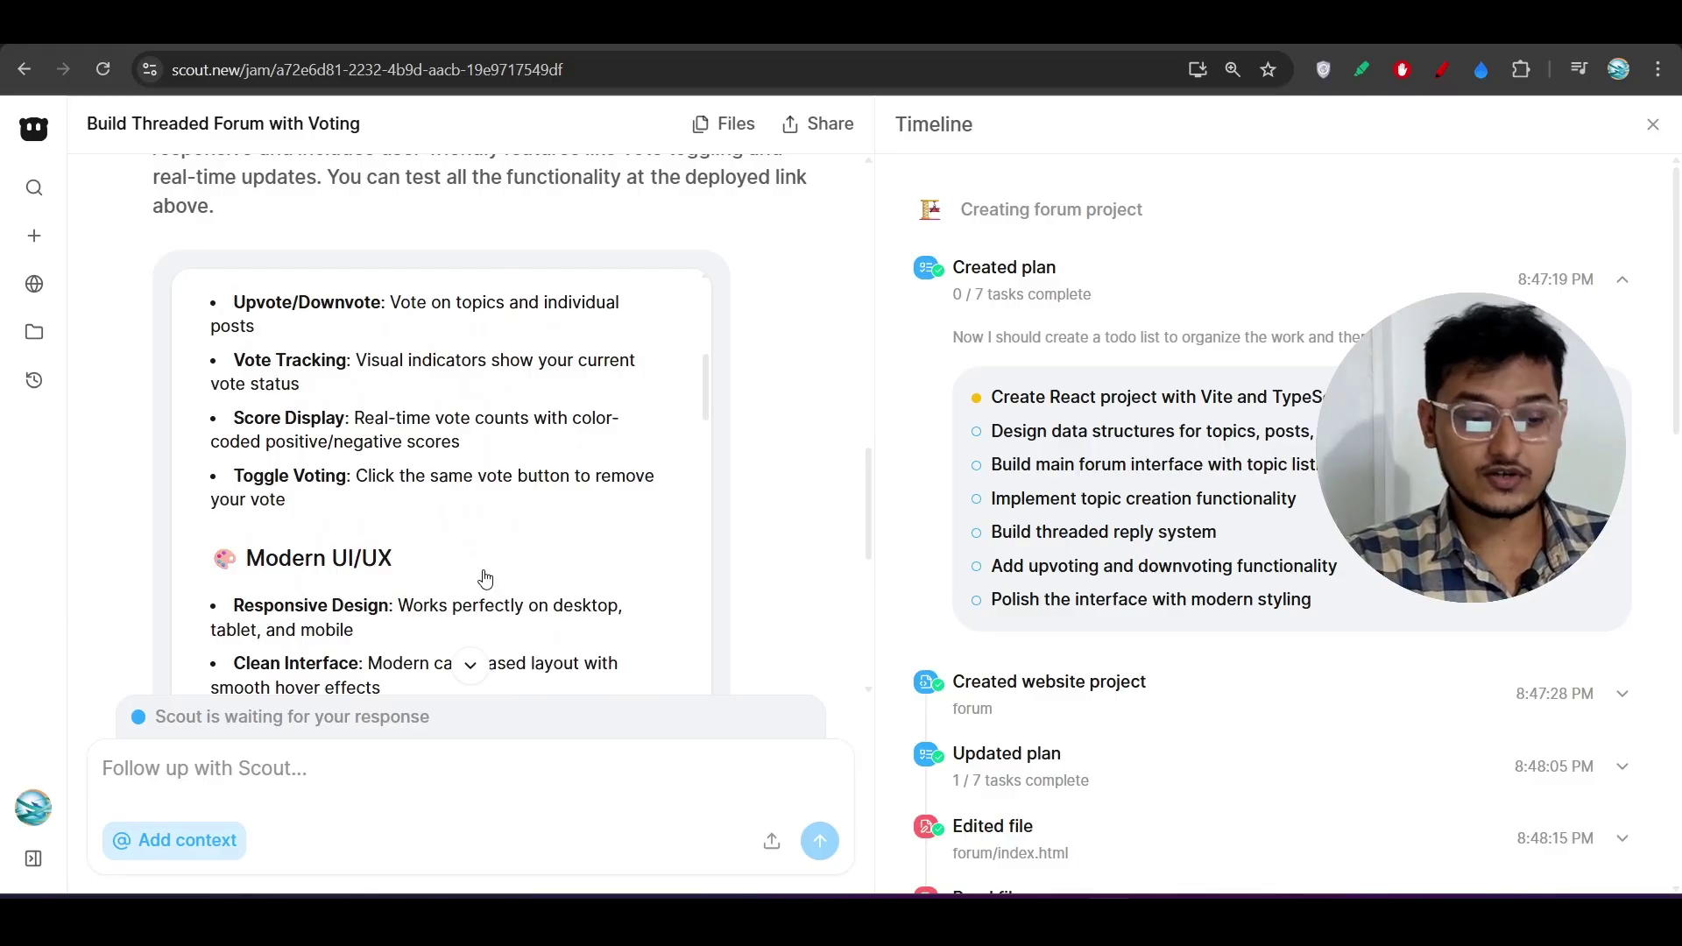
scroll(487, 579, down, 3)
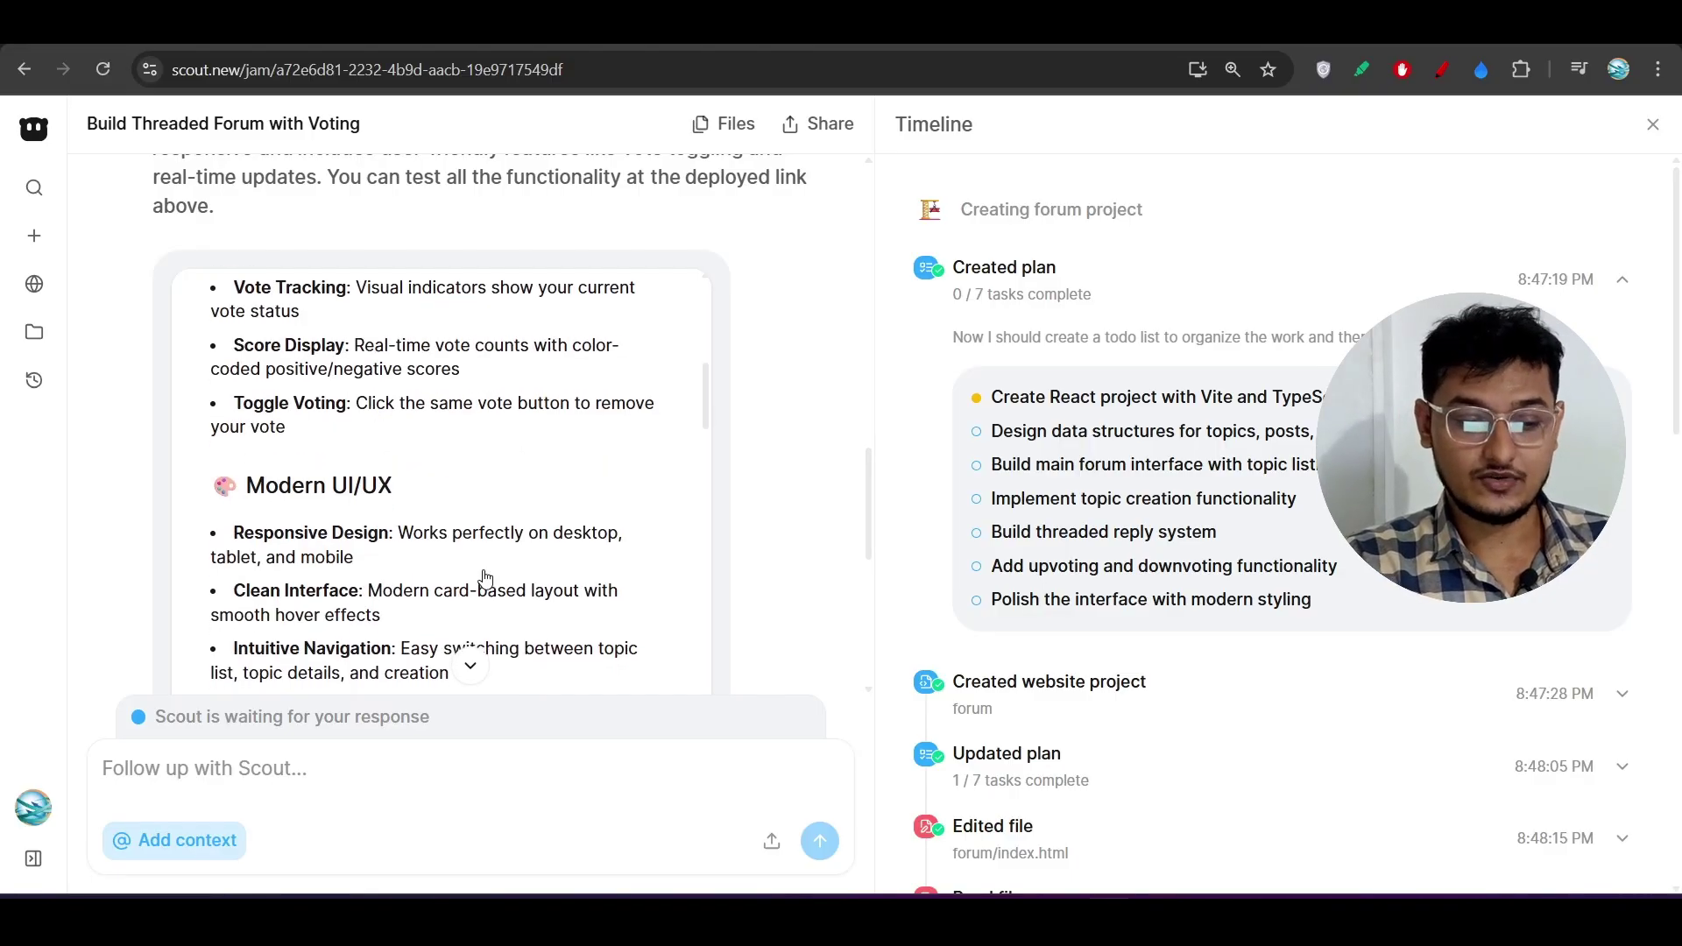
scroll(487, 578, down, 3)
scroll(487, 579, down, 4)
scroll(487, 579, down, 3)
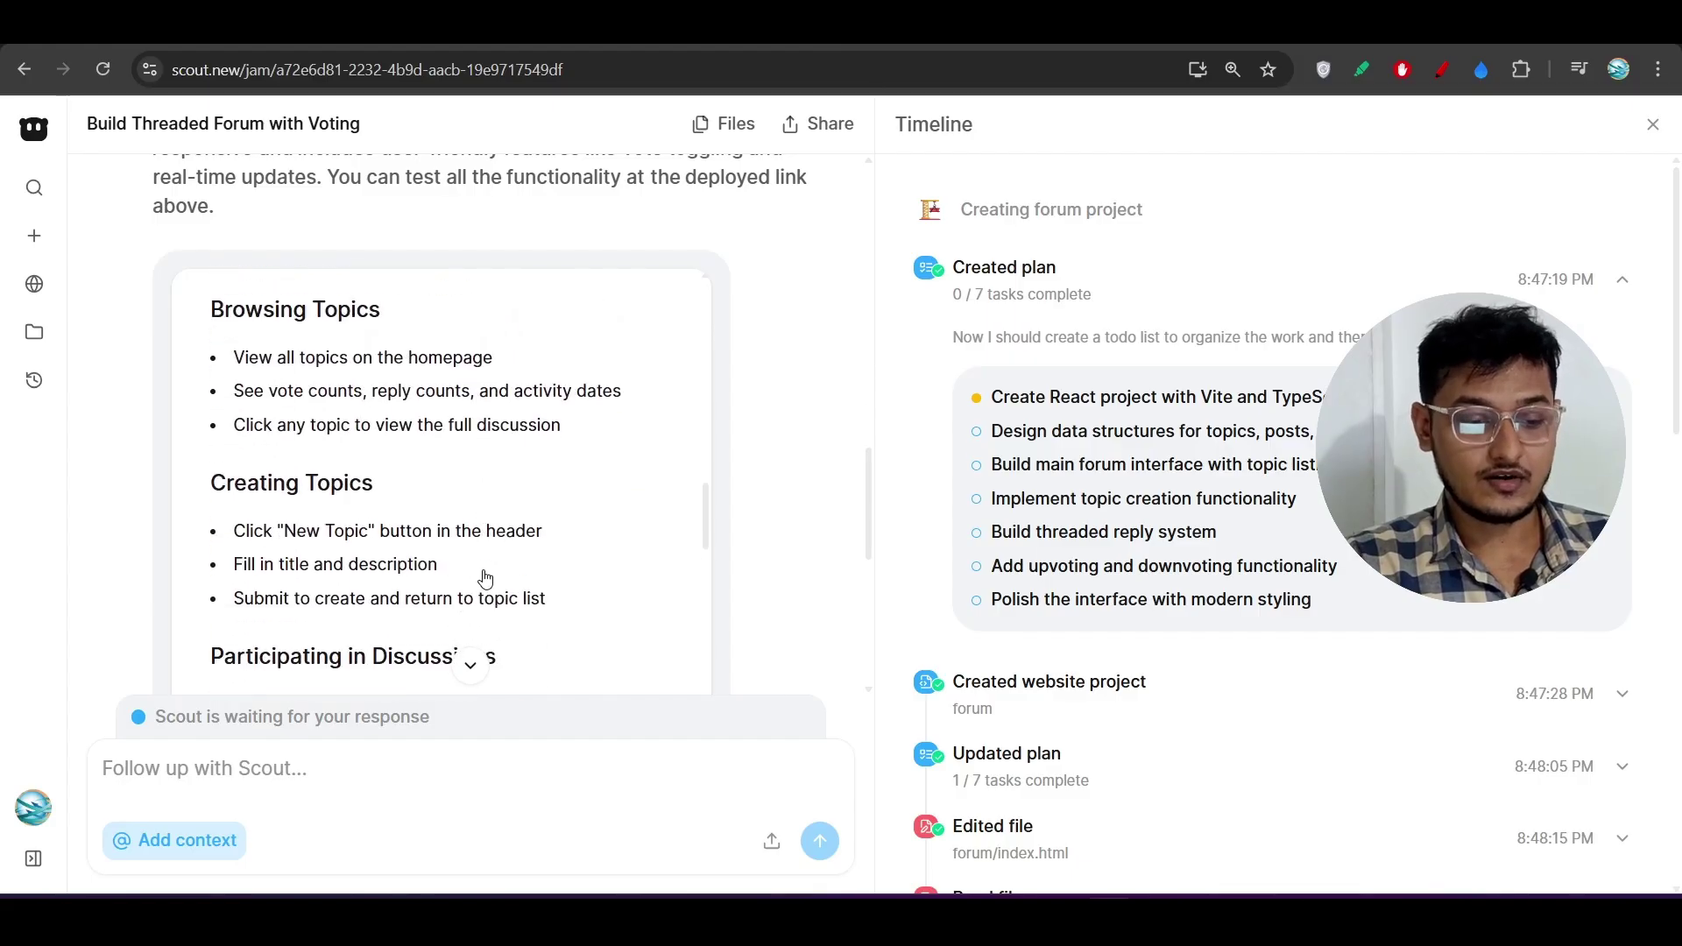
scroll(486, 579, down, 2)
scroll(486, 578, down, 2)
scroll(486, 578, down, 4)
scroll(486, 579, down, 3)
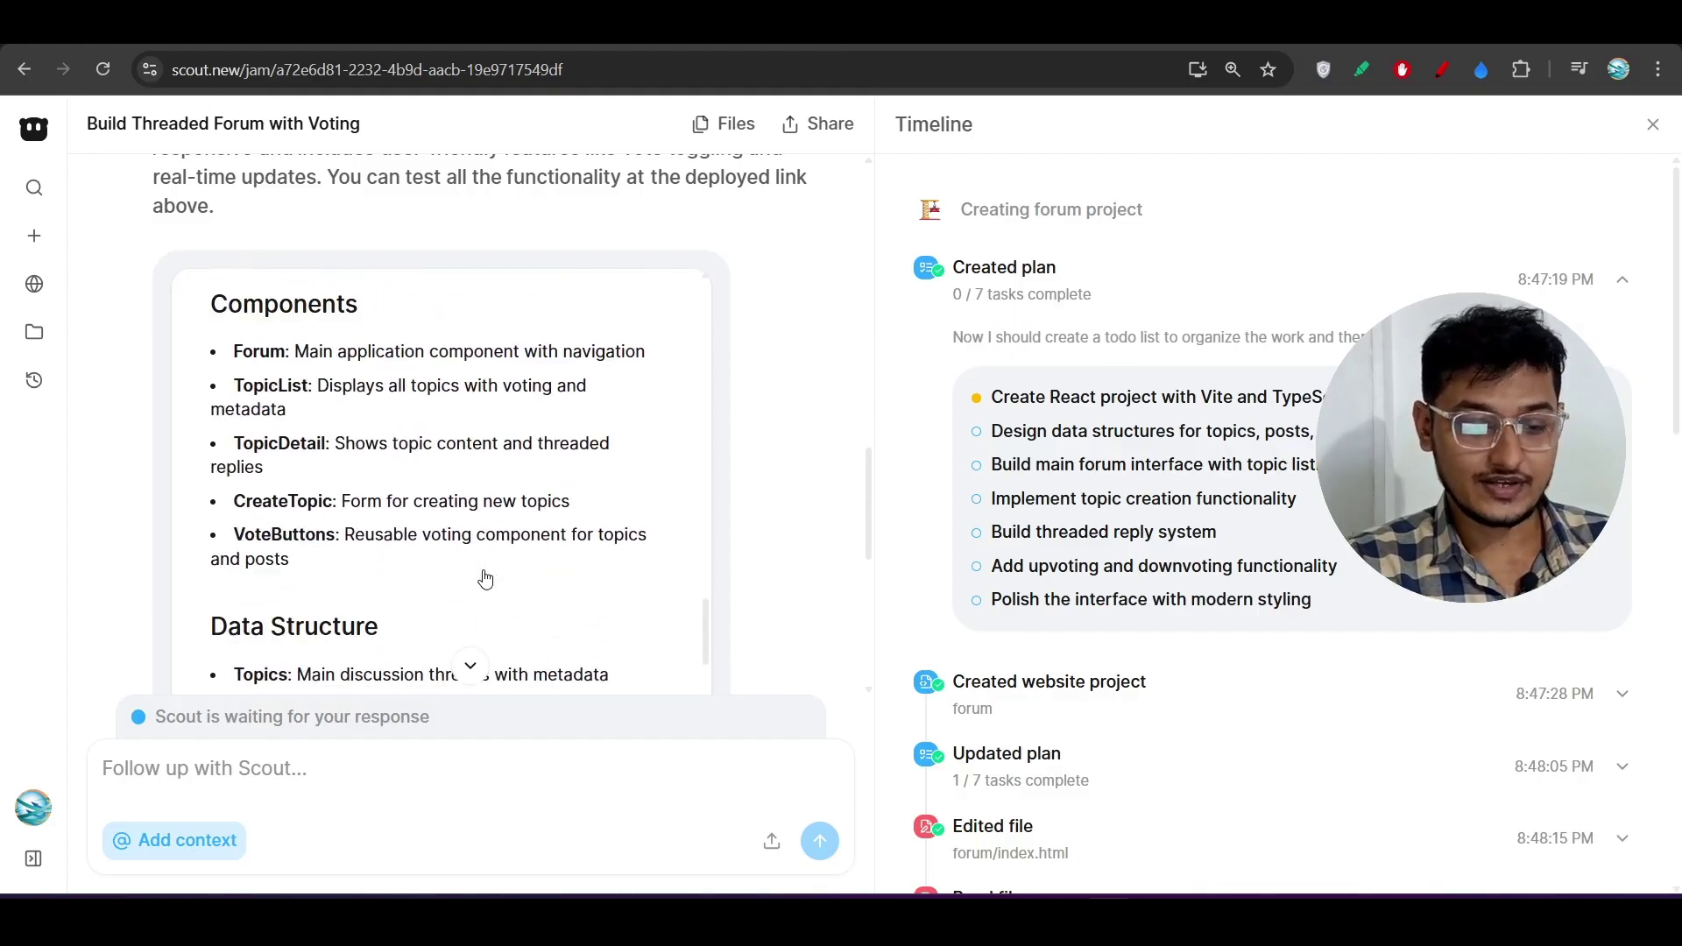
scroll(486, 578, down, 3)
scroll(486, 578, down, 4)
scroll(487, 579, down, 3)
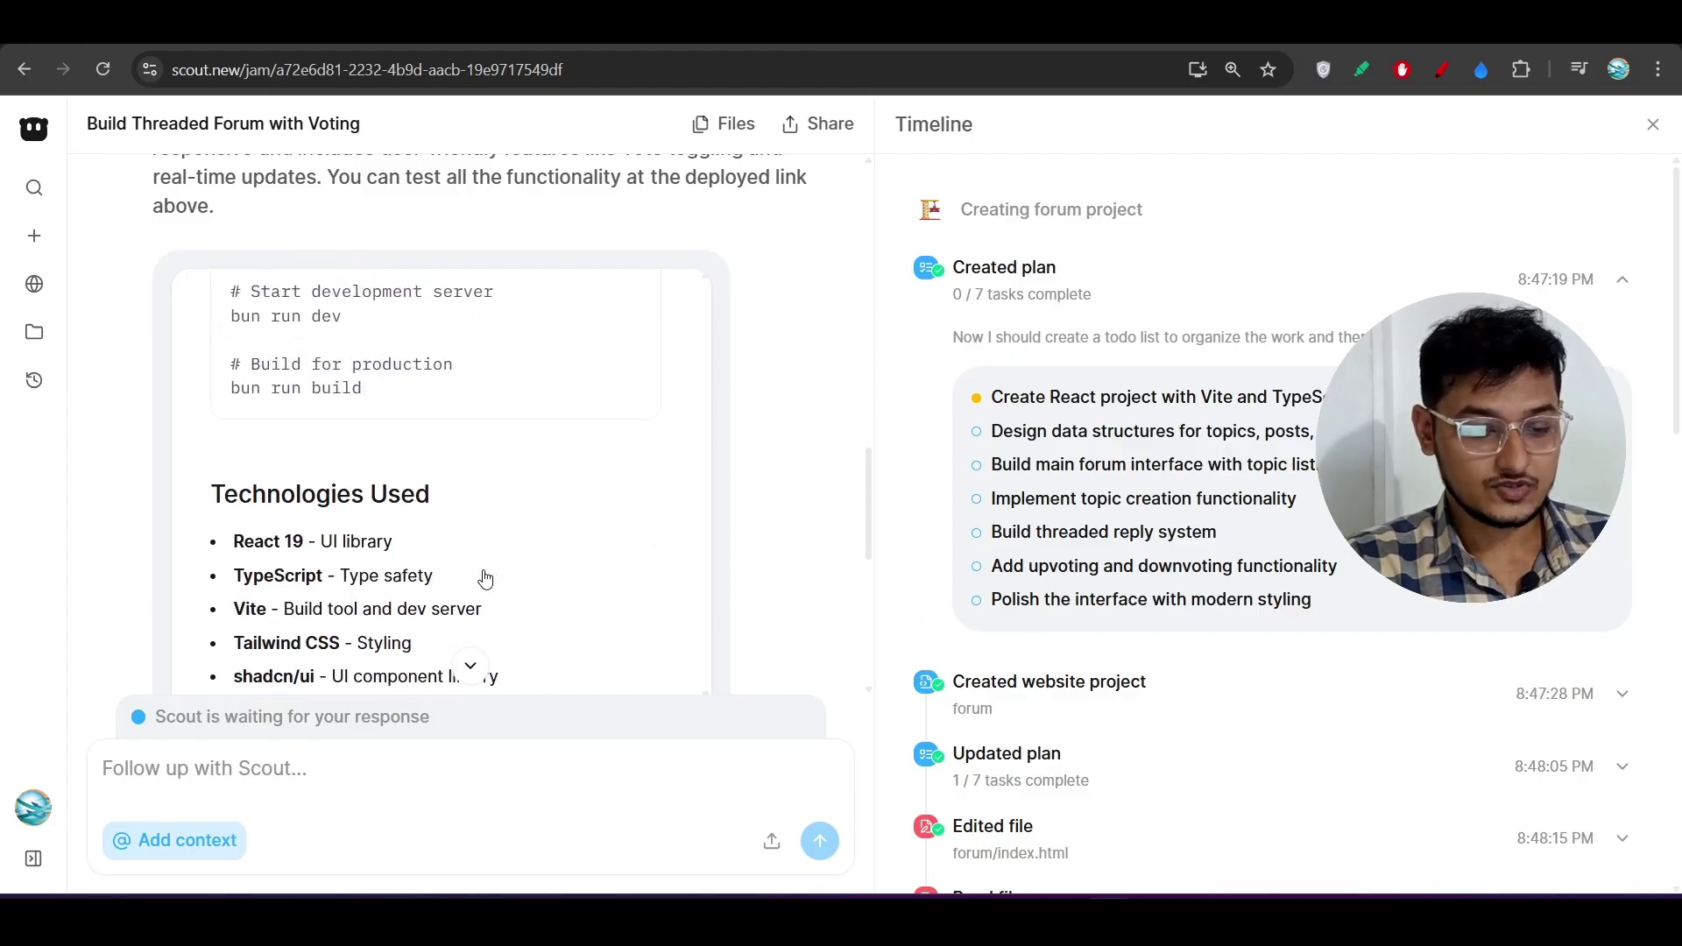
scroll(487, 579, down, 3)
scroll(487, 578, down, 3)
scroll(482, 577, down, 3)
scroll(482, 576, down, 3)
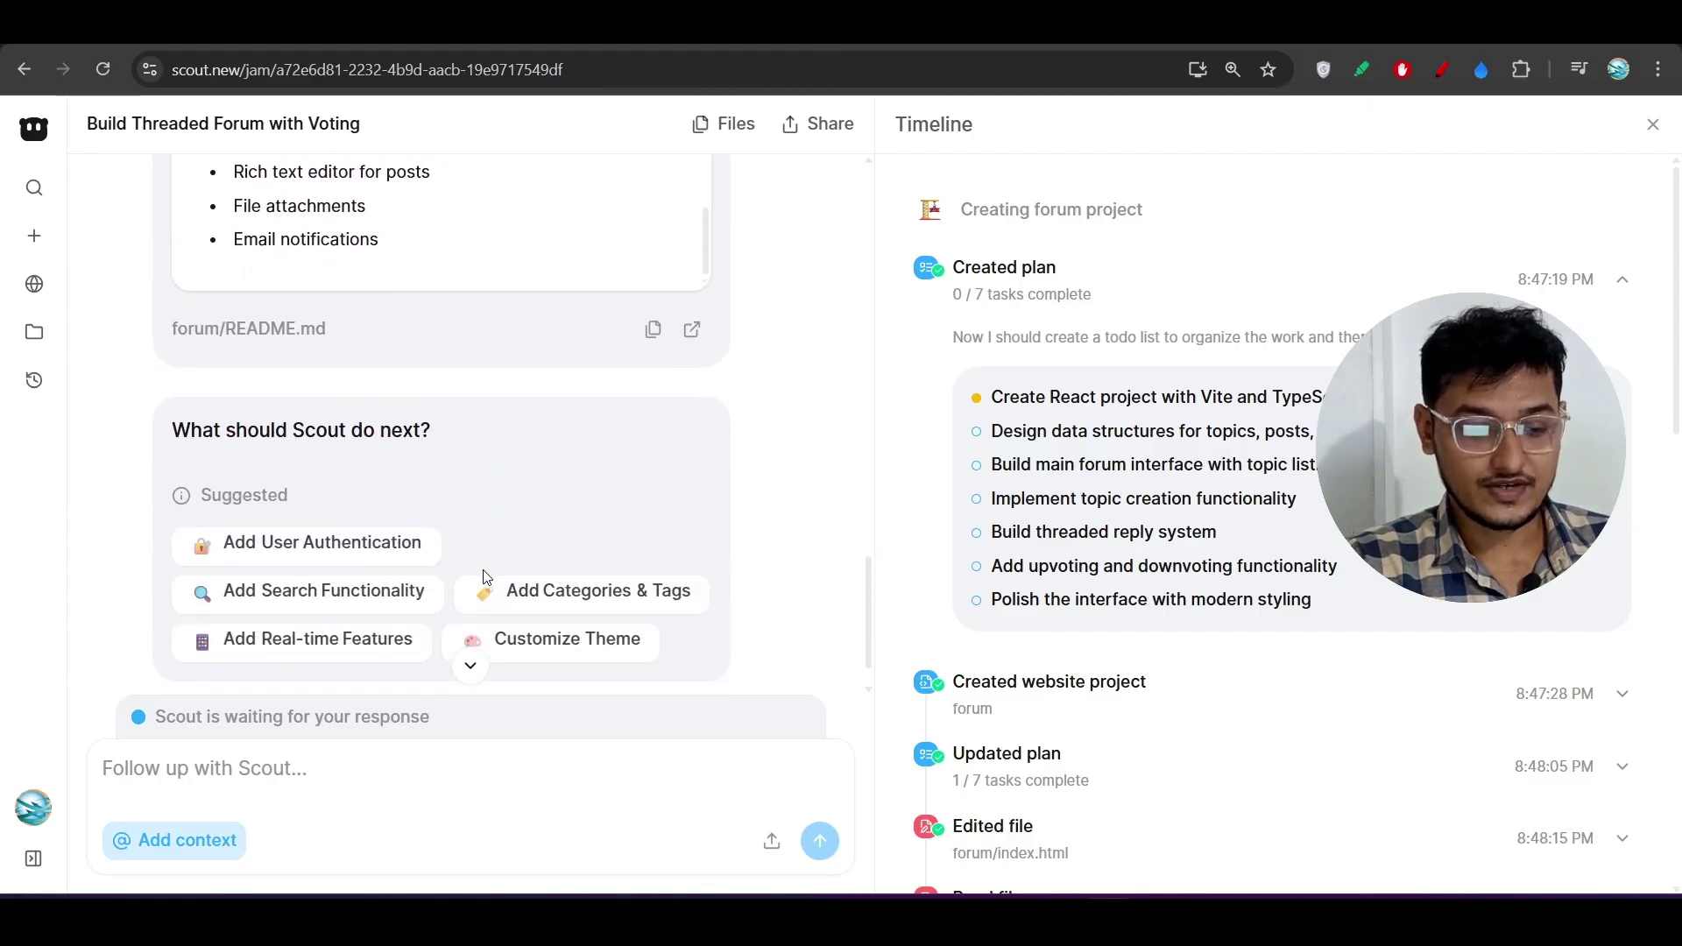
scroll(483, 576, up, 1)
scroll(483, 577, up, 2)
scroll(483, 576, up, 2)
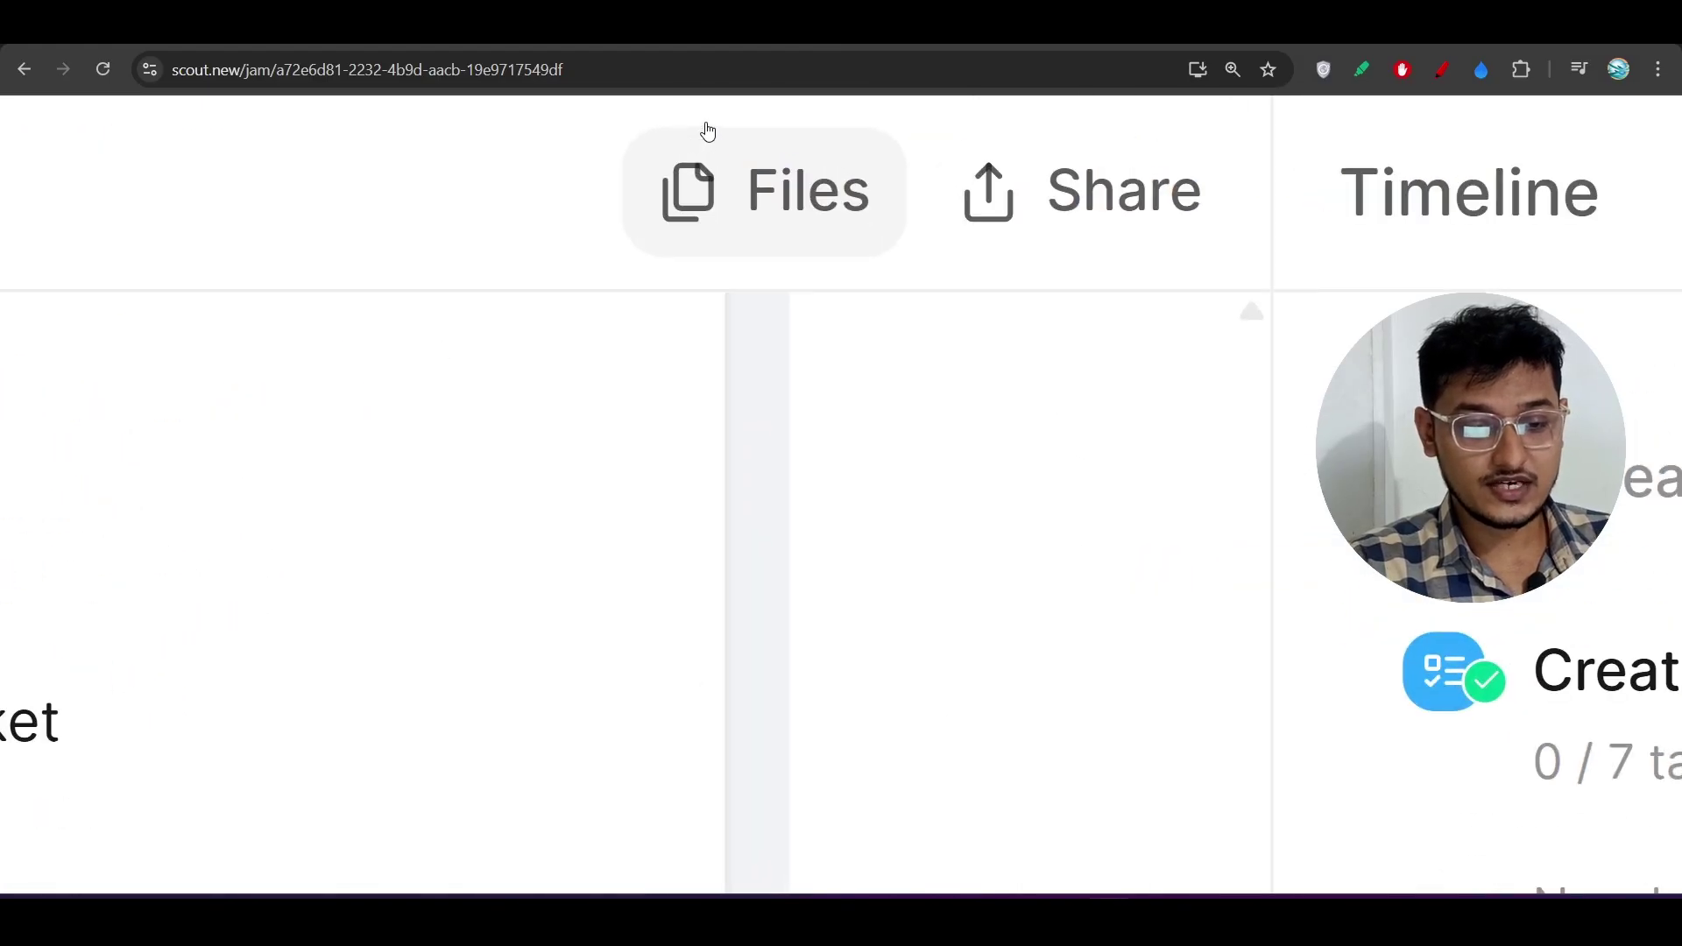
- Open Files and expand, then collapse, the forum, src, backend and components folders
click(777, 205)
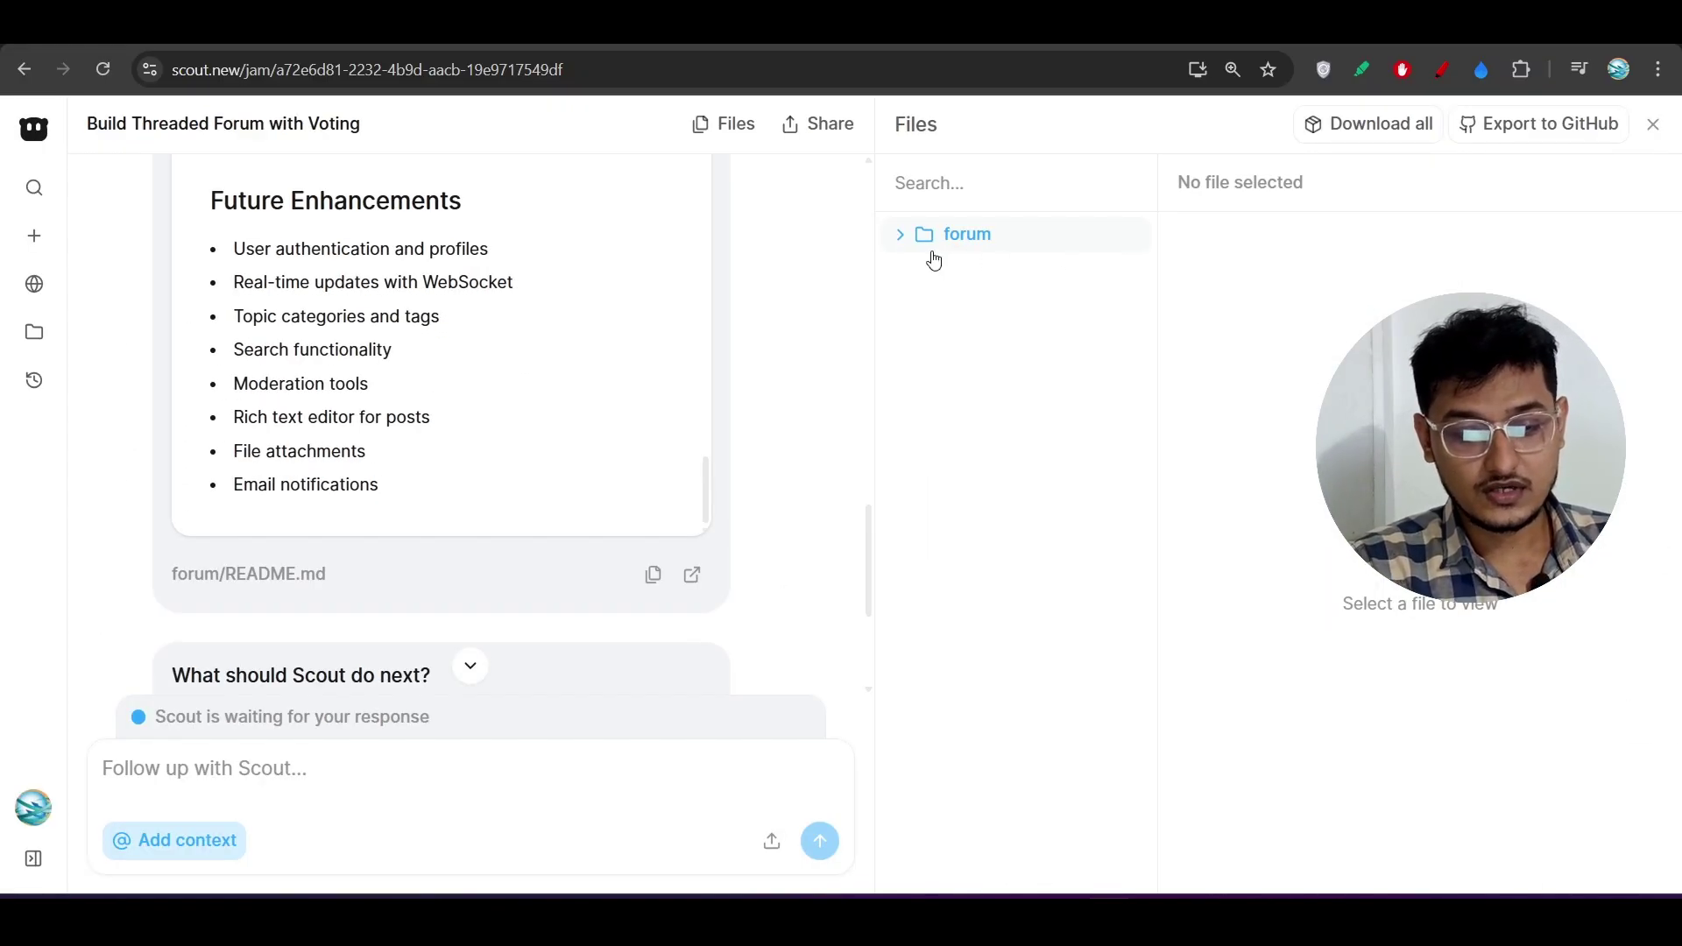
click(904, 244)
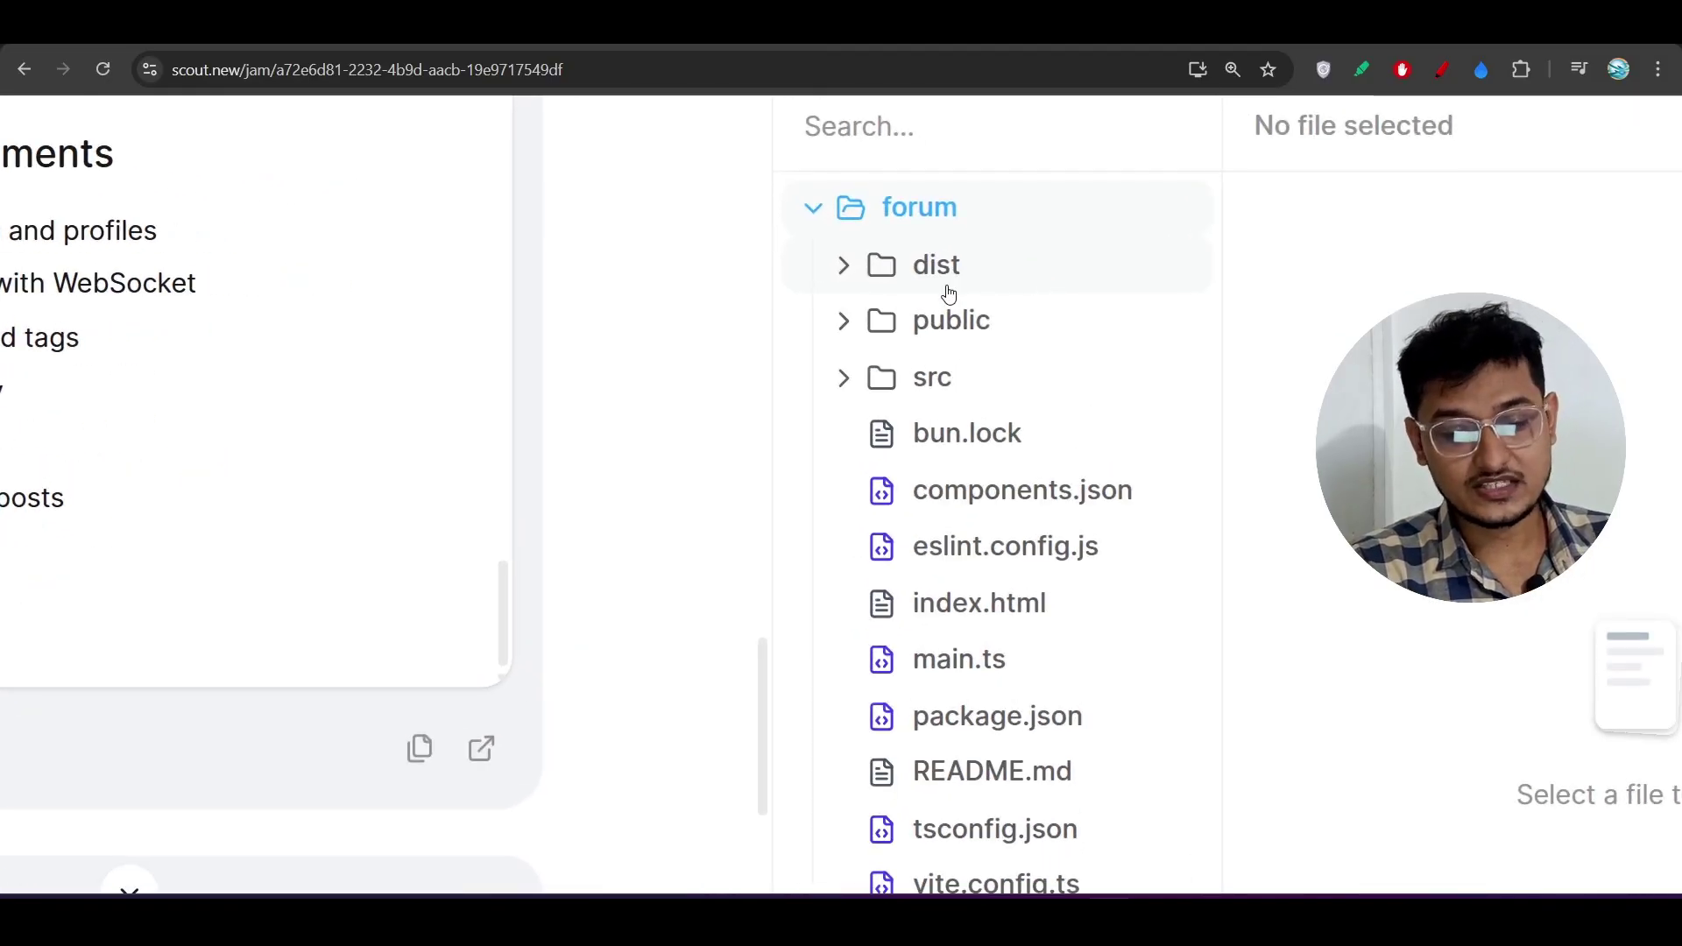
scroll(956, 387, down, 3)
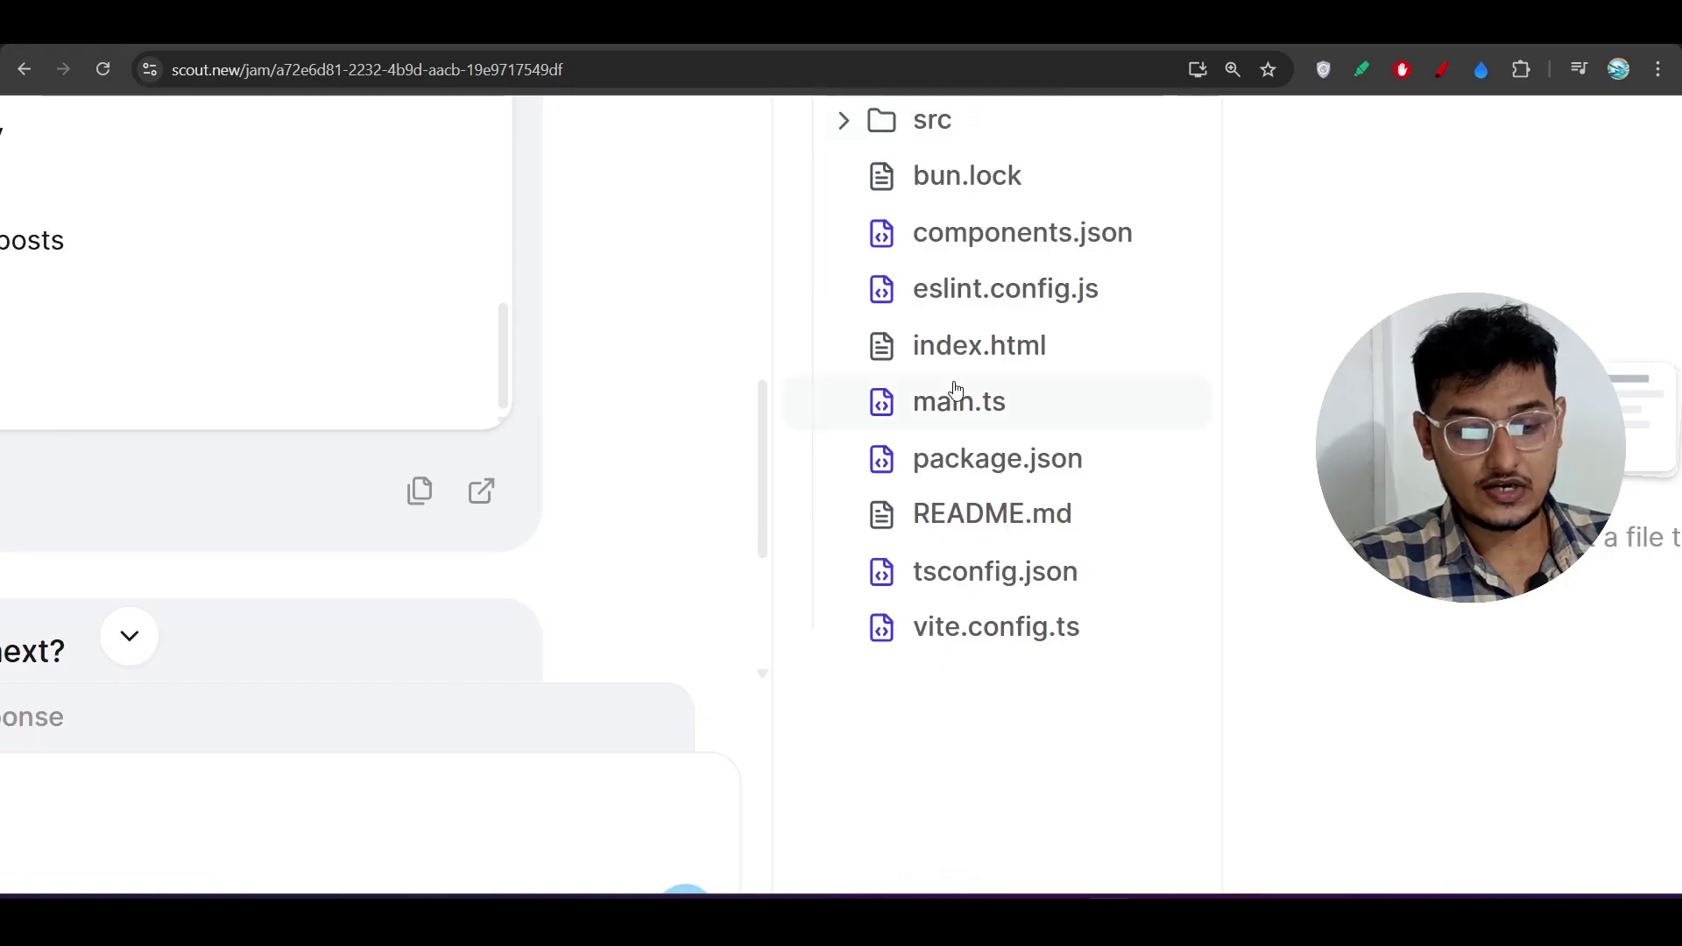
scroll(955, 387, up, 2)
click(854, 353)
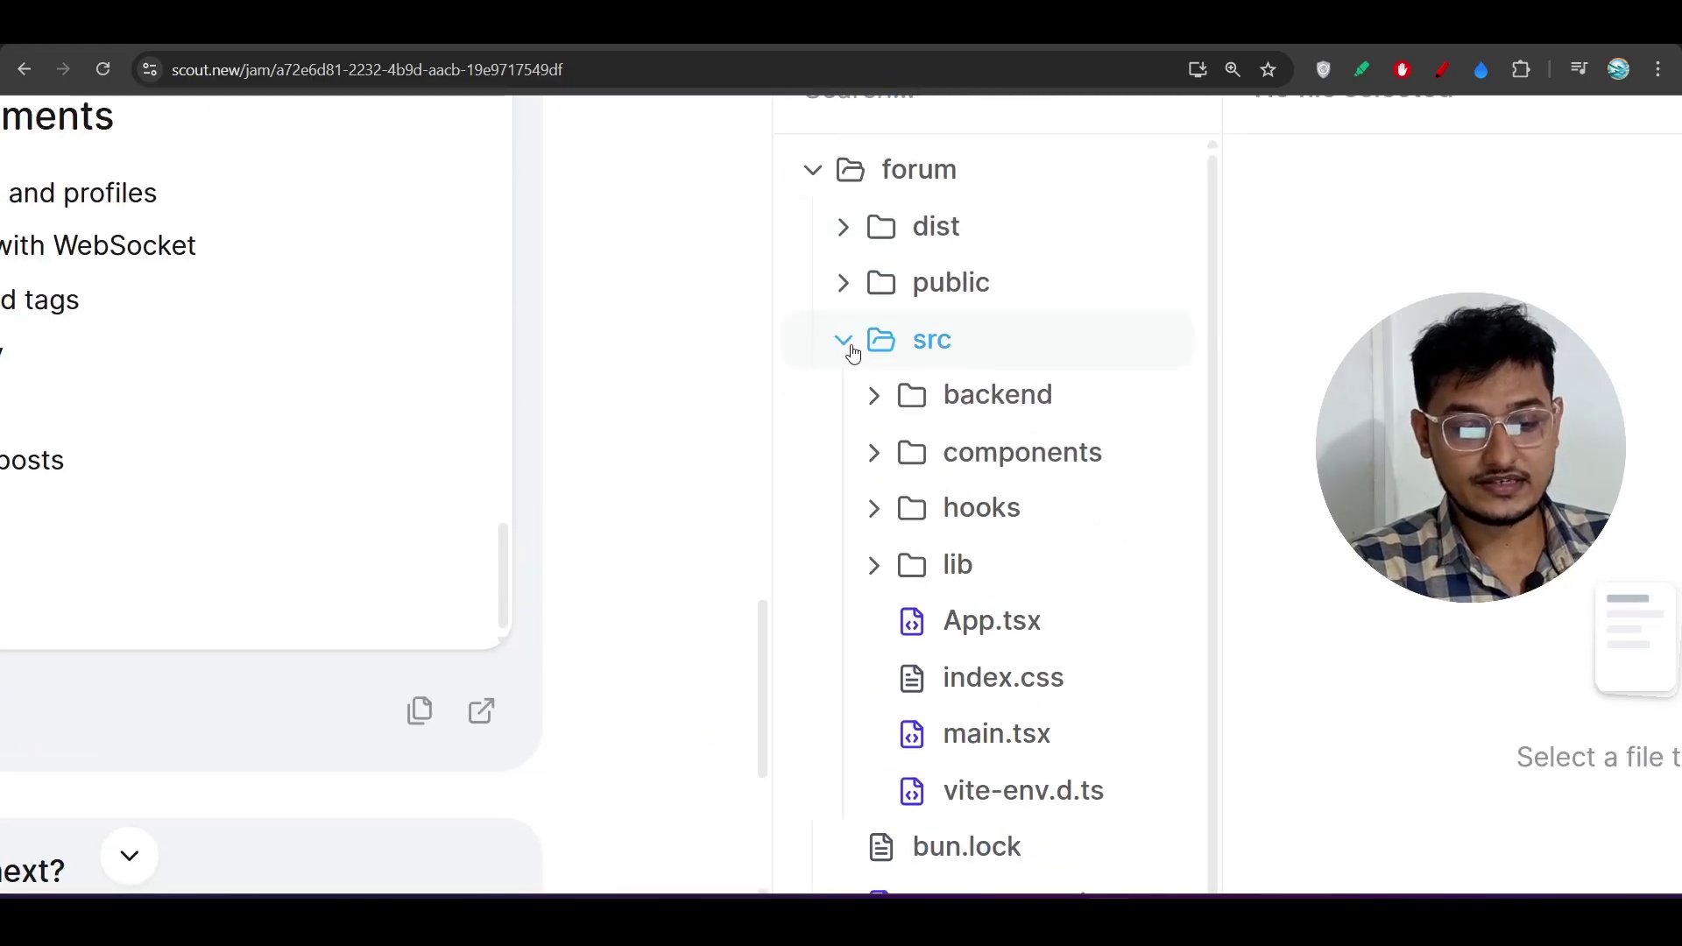
click(877, 402)
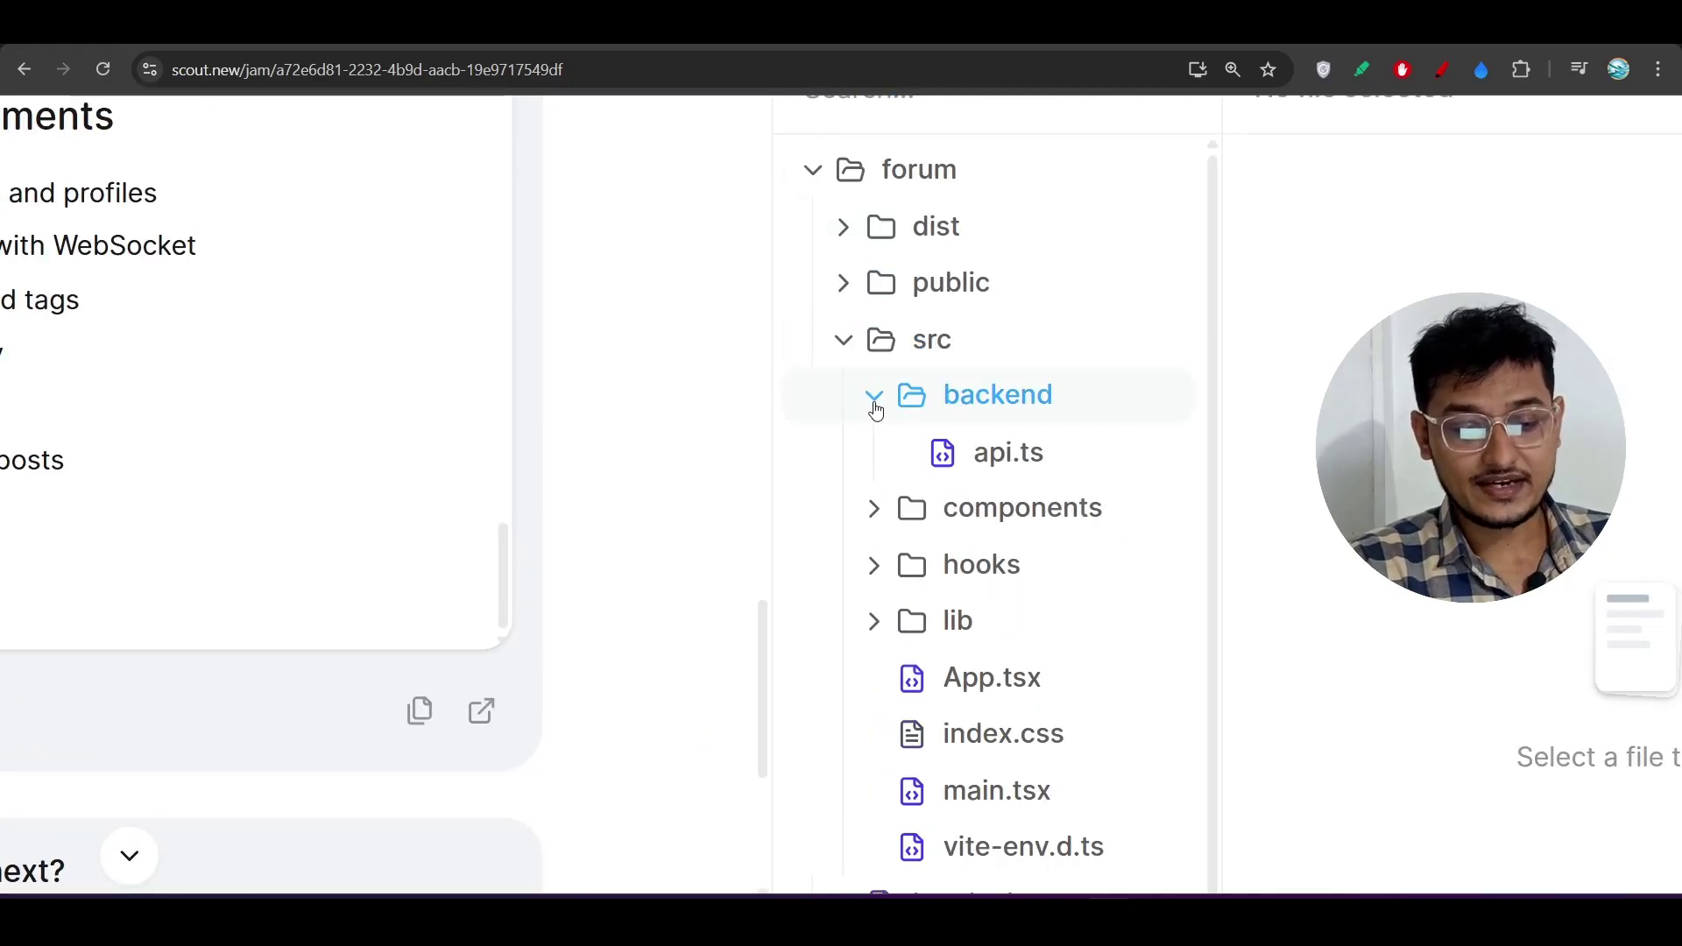
click(876, 401)
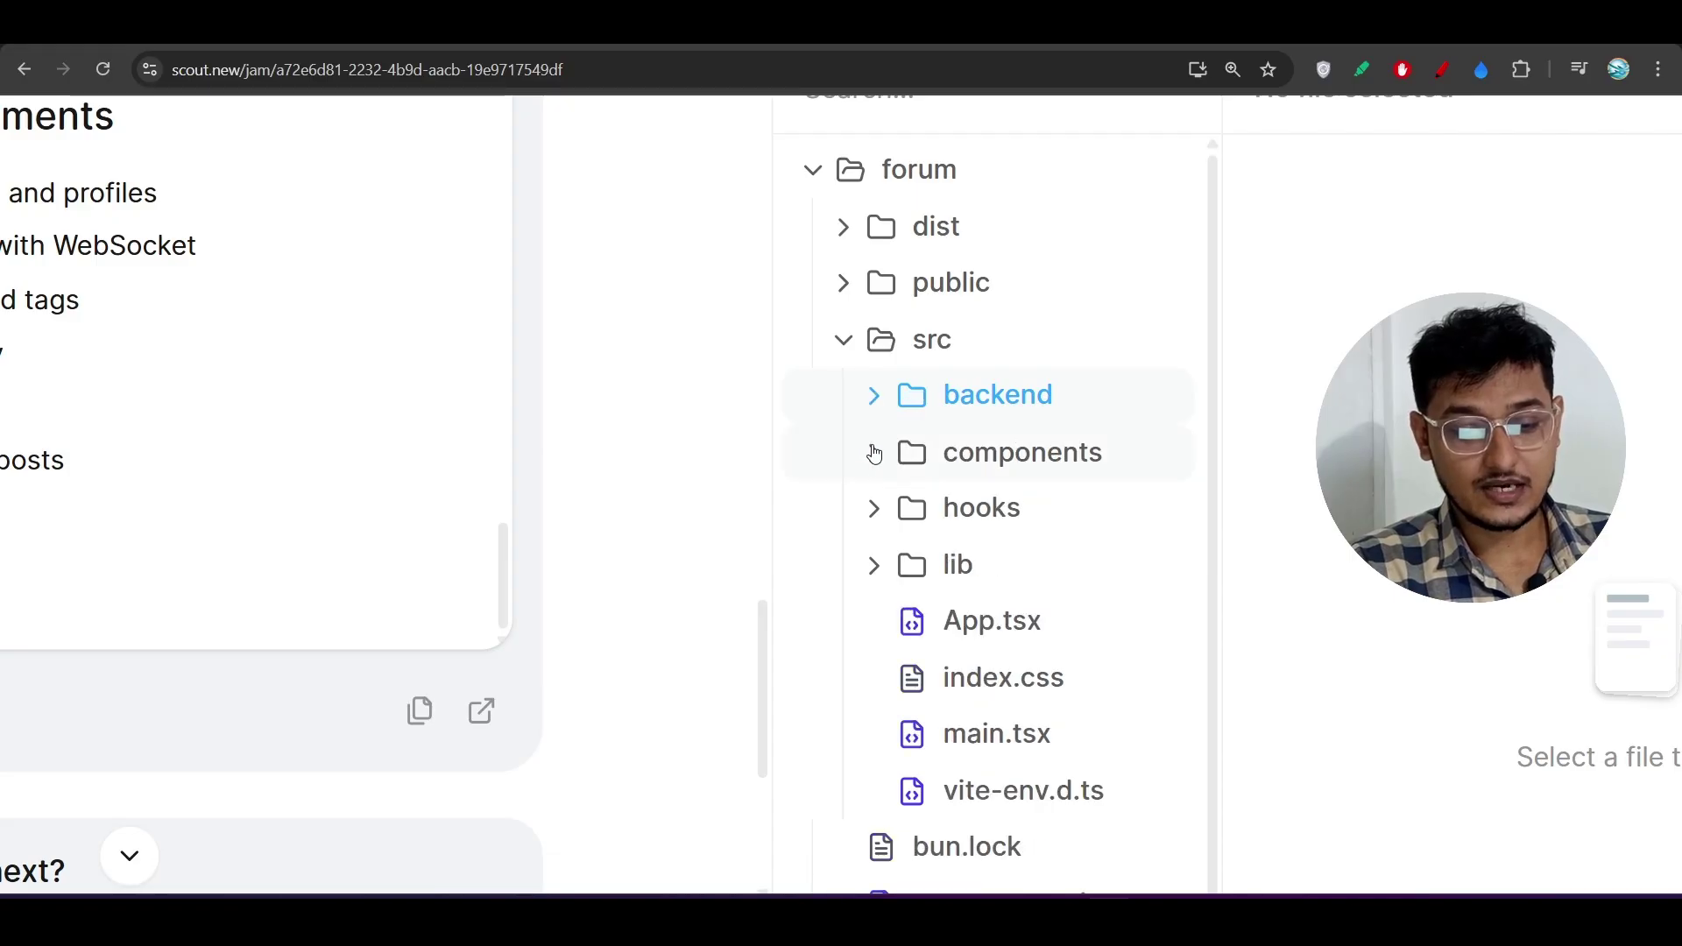
click(873, 452)
scroll(871, 527, down, 3)
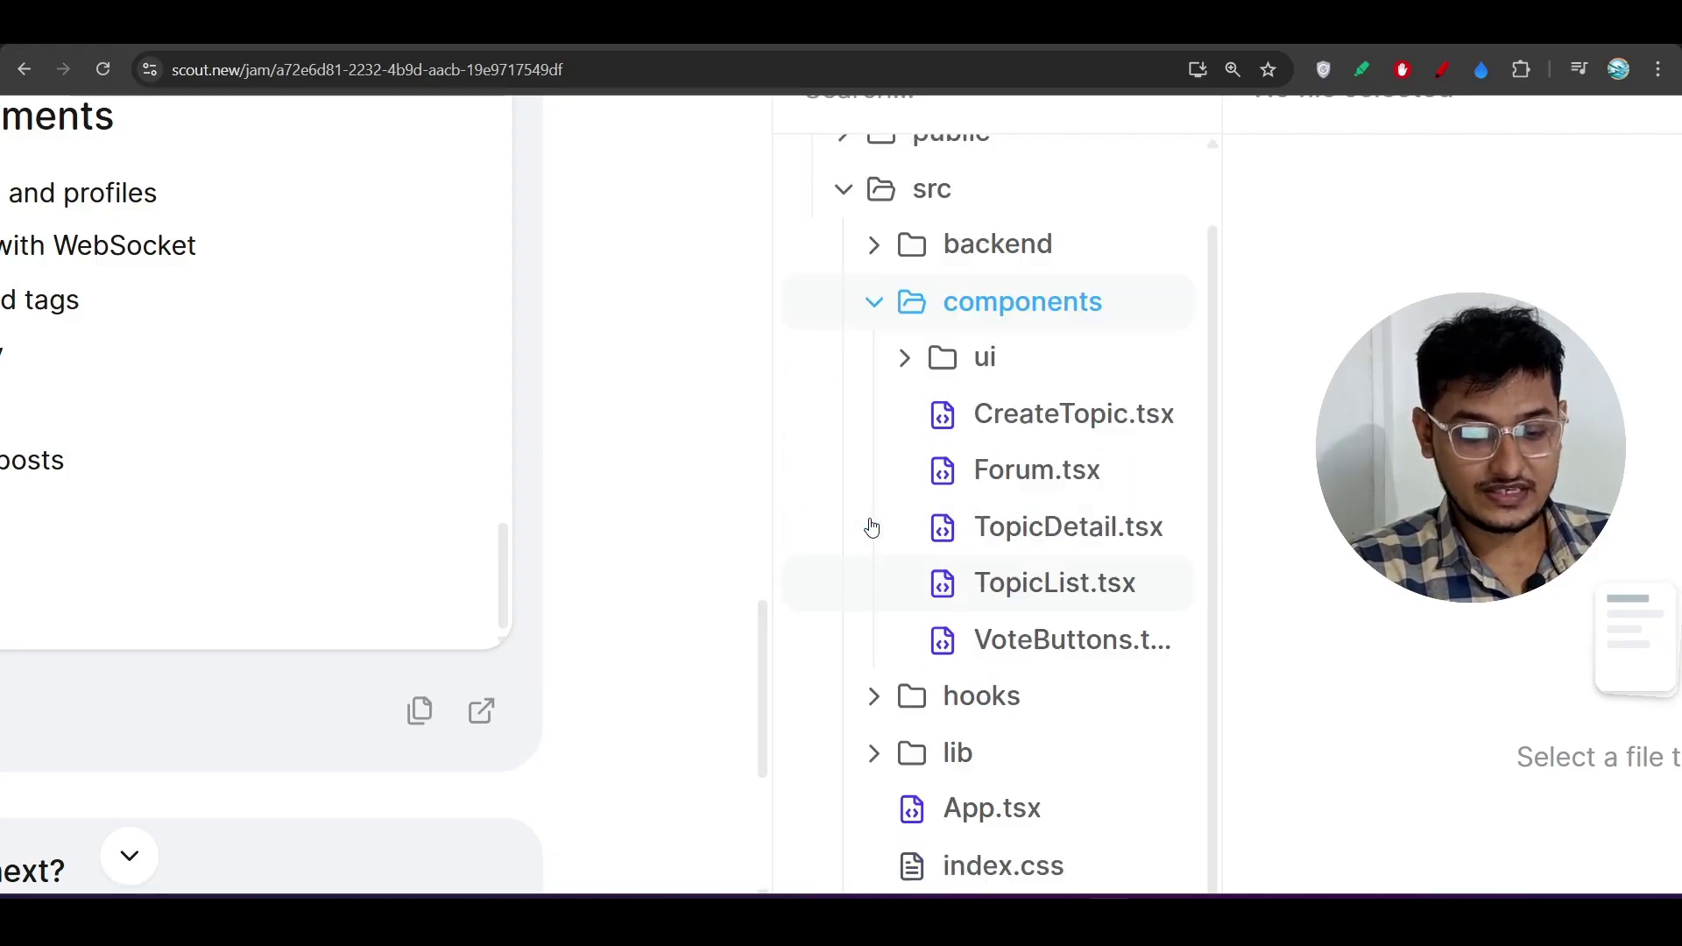
scroll(872, 528, up, 3)
click(873, 452)
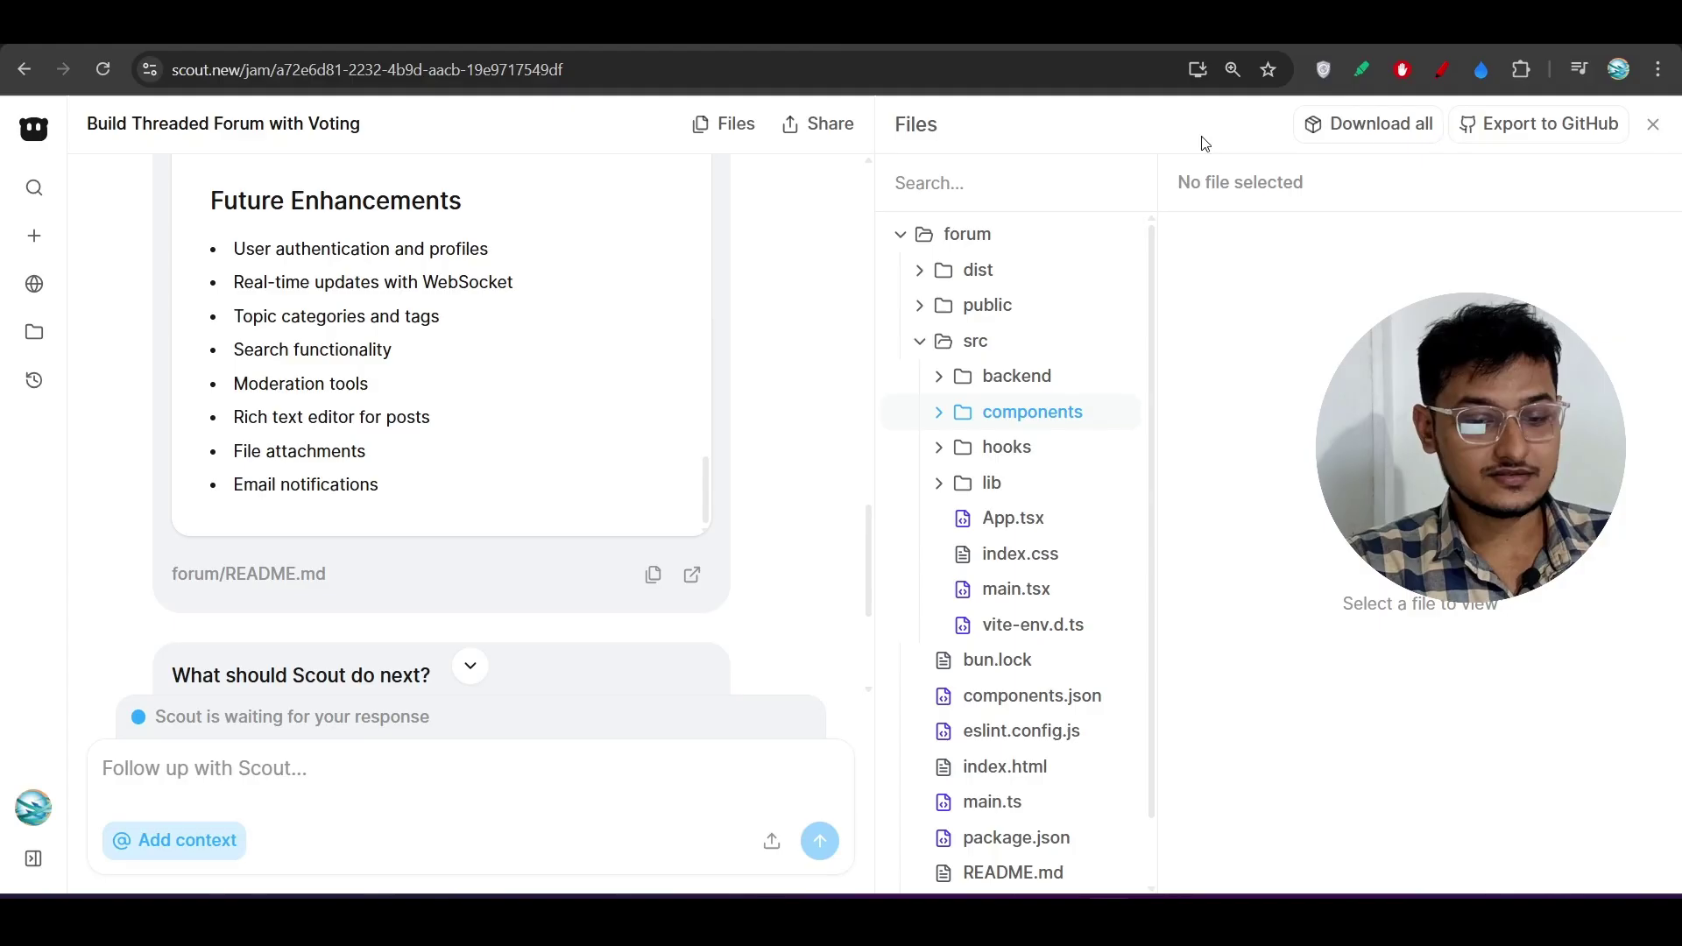
click(895, 238)
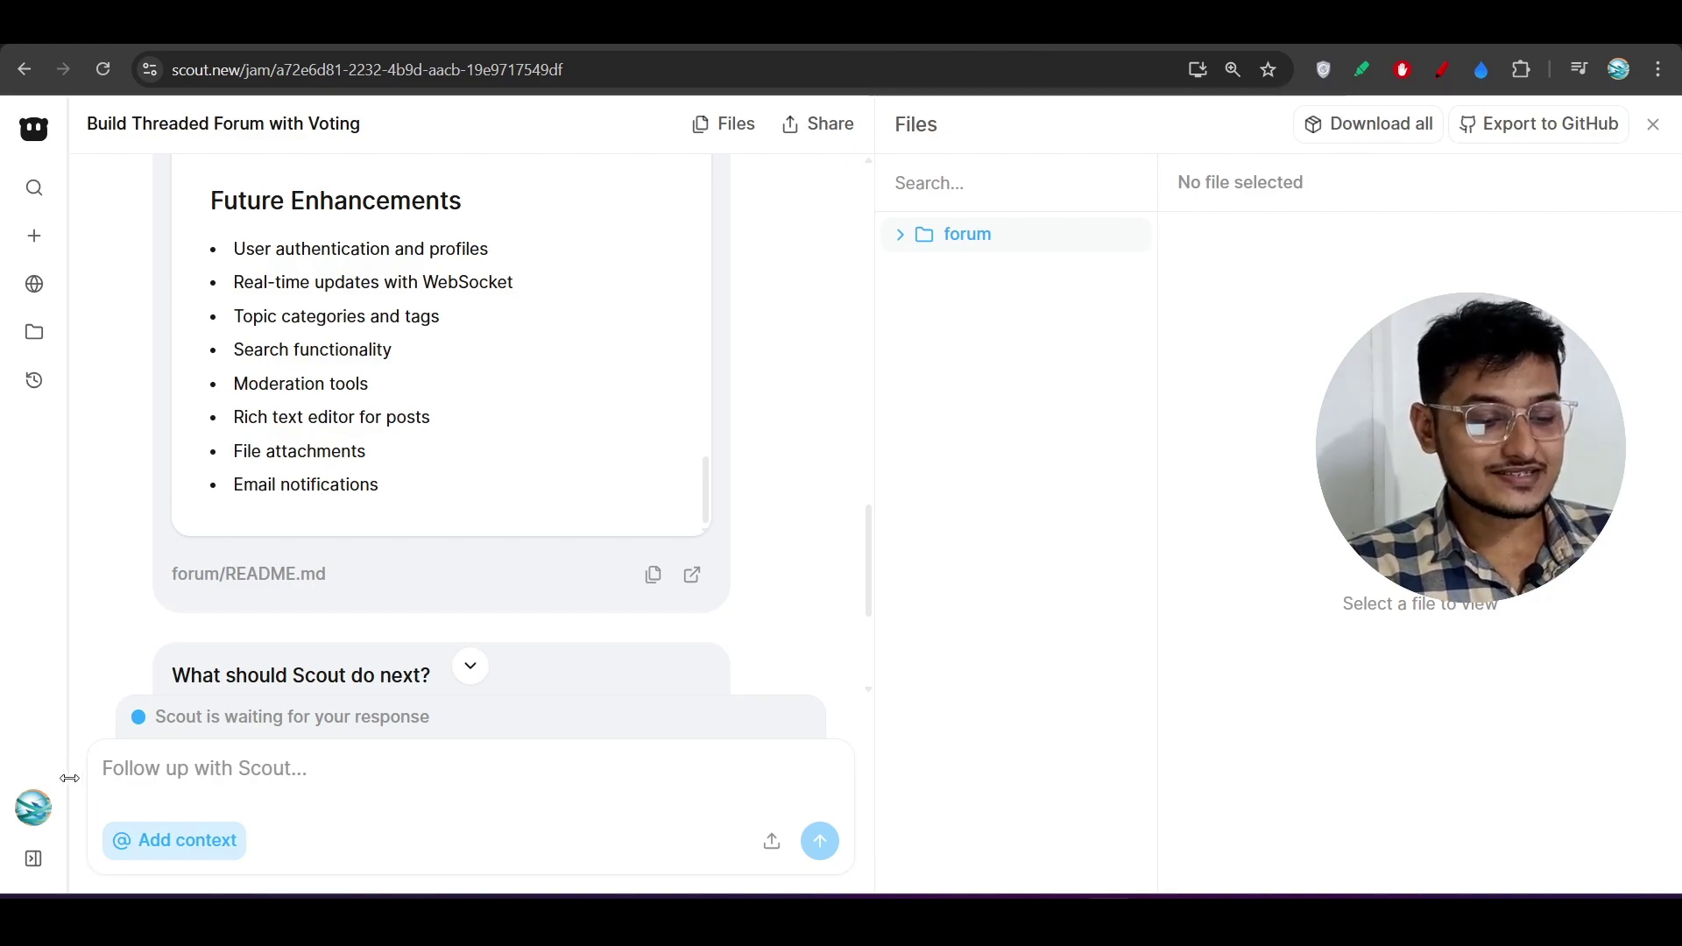
- Show the Upgrade plans from the account menu and highlight the Free plan's monthly agent minutes
click(32, 808)
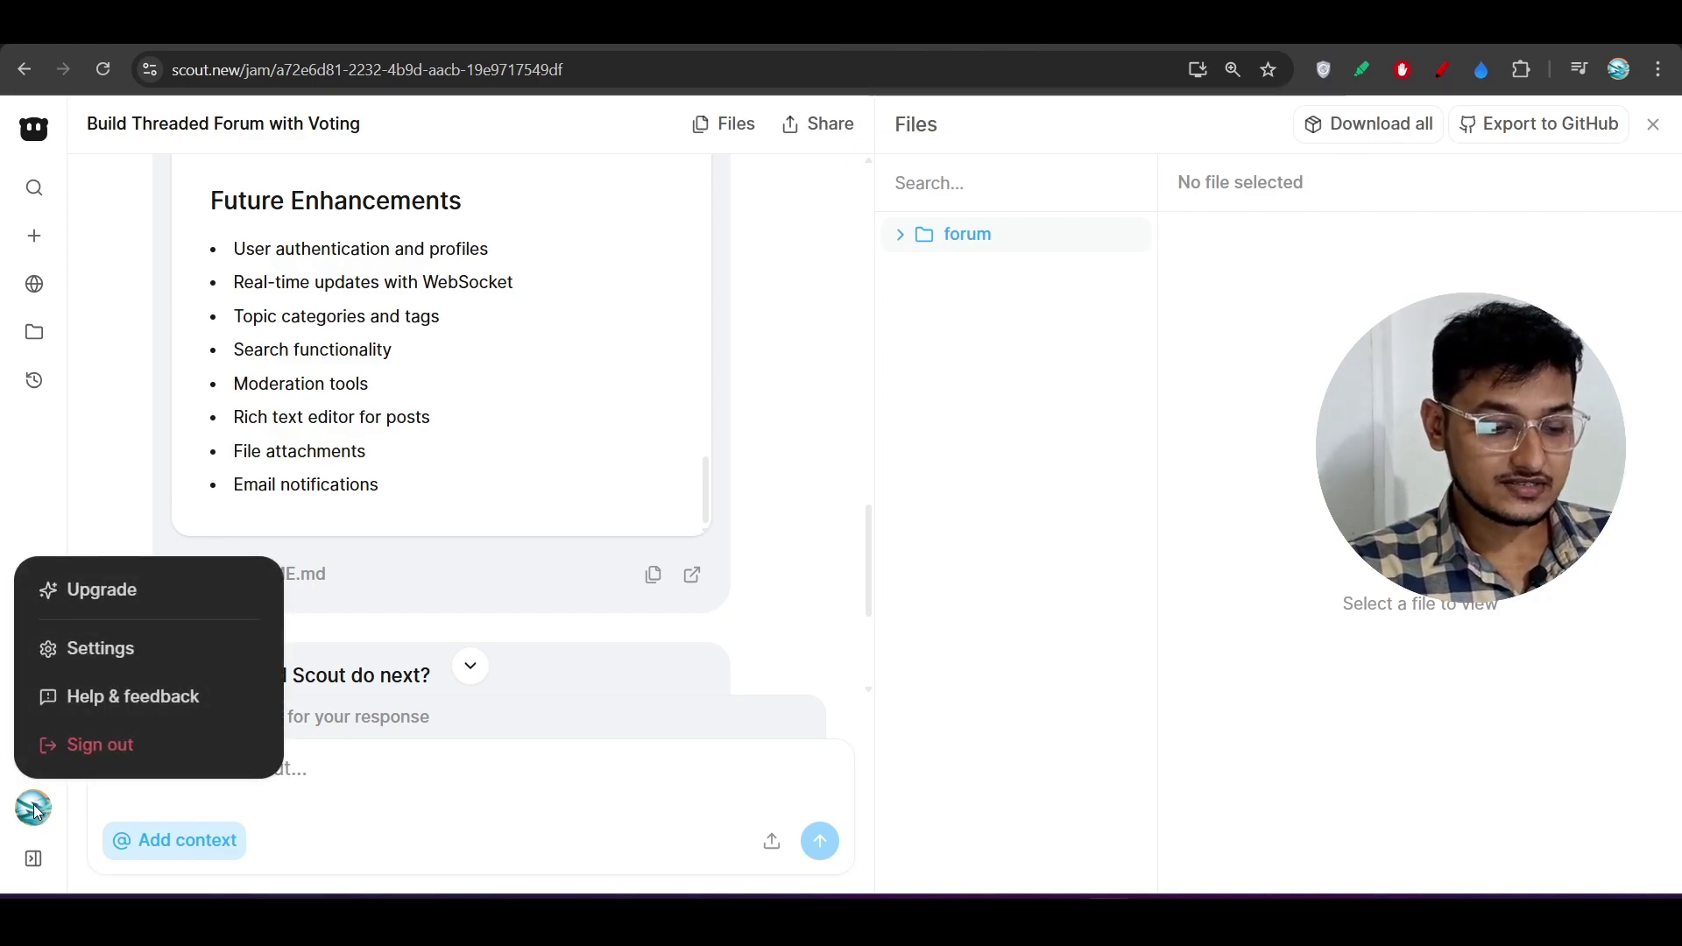
click(97, 590)
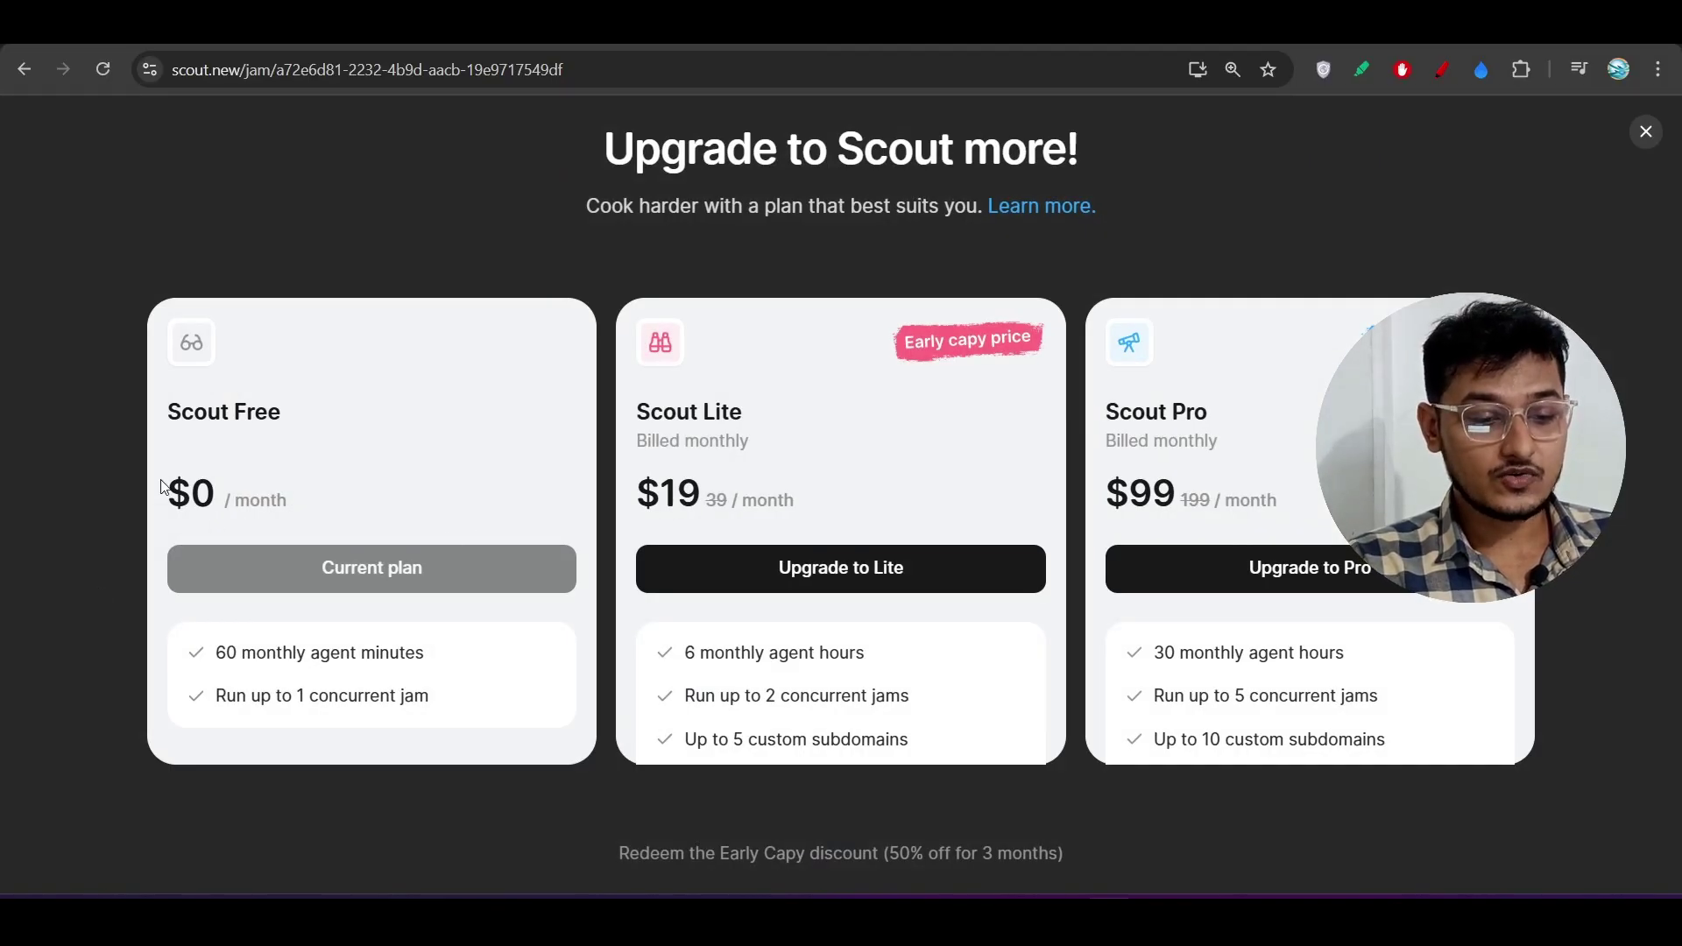
scroll(160, 483, up, 5)
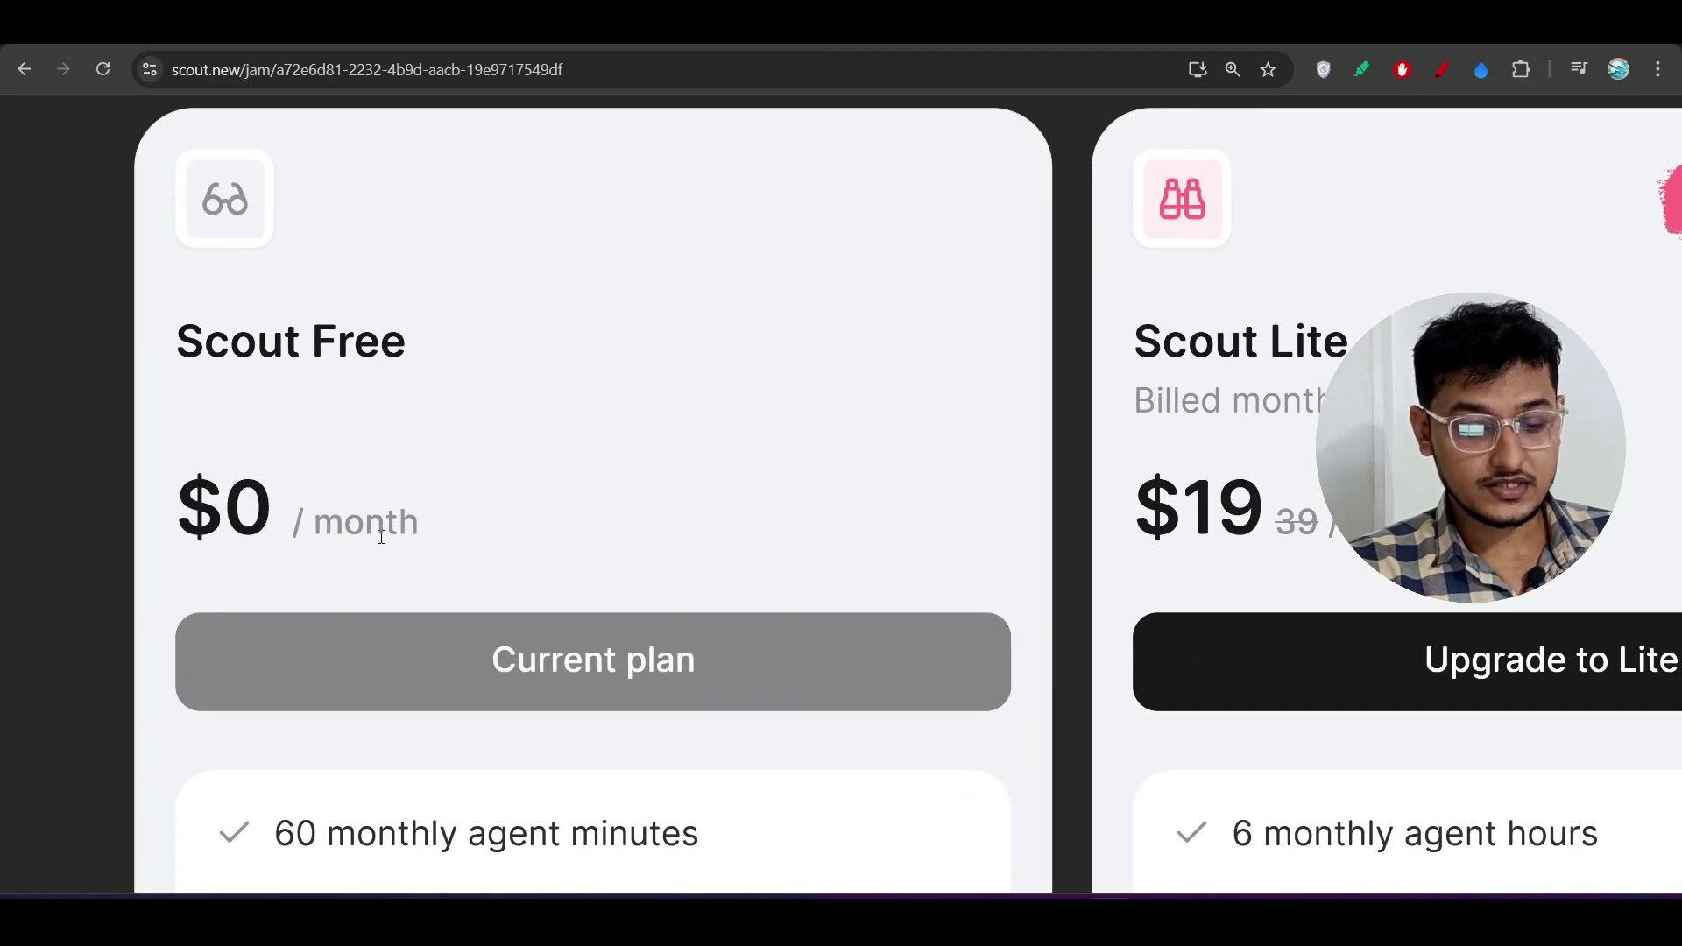
scroll(381, 536, down, 3)
drag(286, 456, 717, 455)
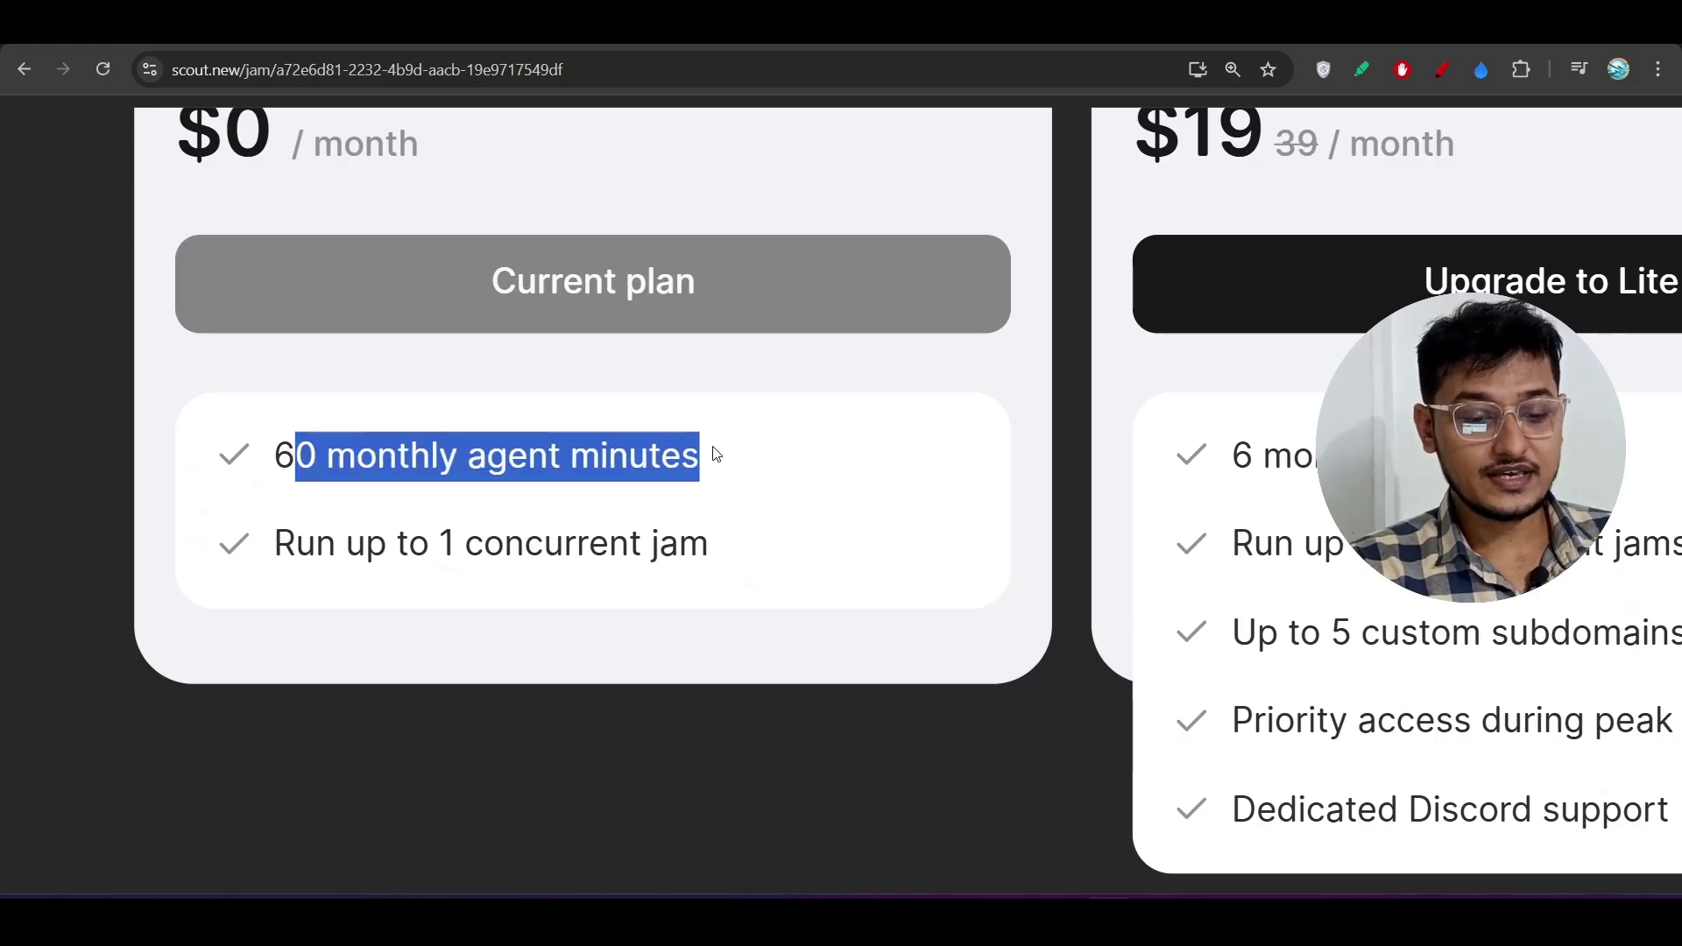
click(732, 454)
key(ctrl+0)
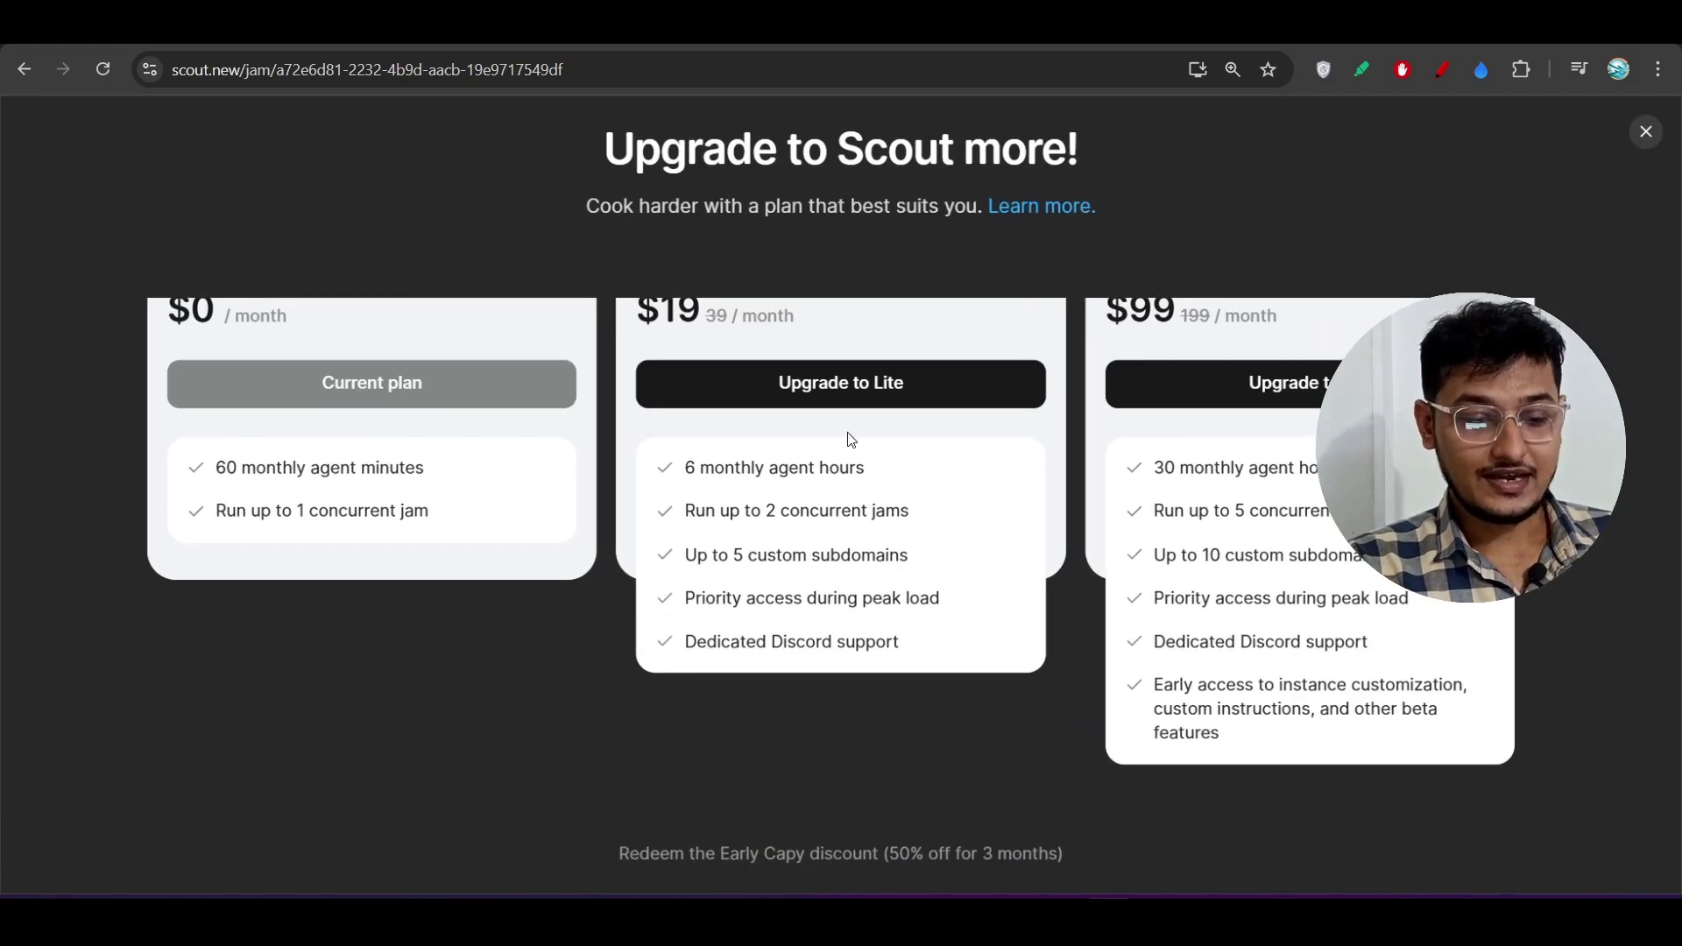
scroll(972, 421, up, 3)
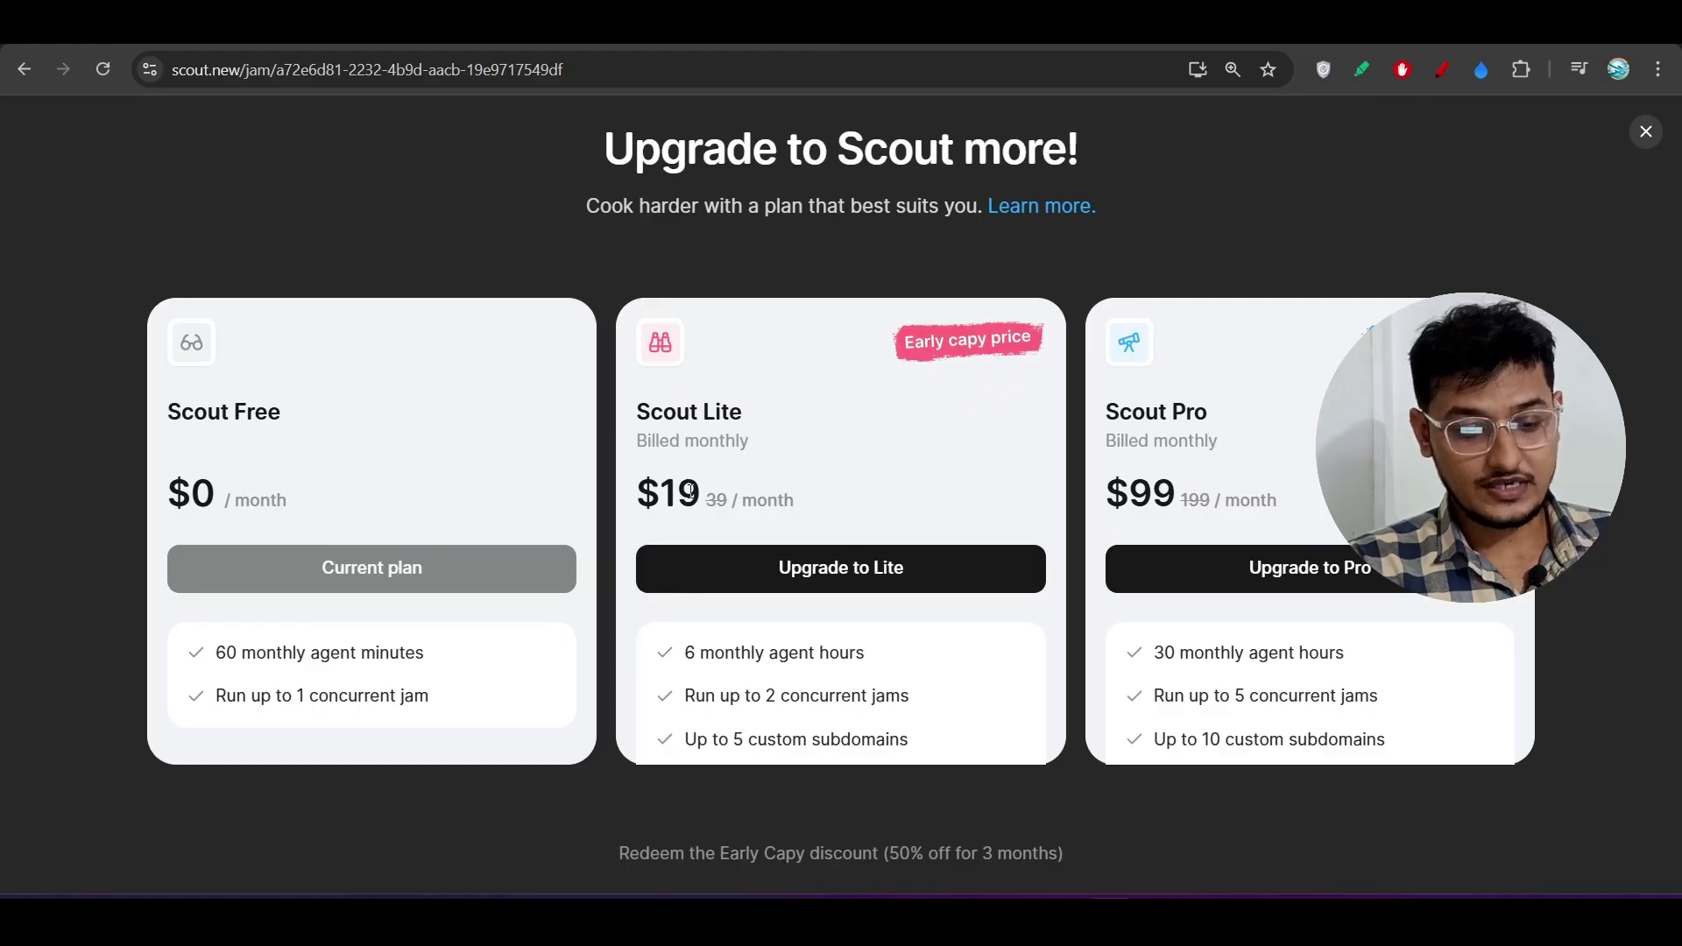
scroll(810, 501, down, 3)
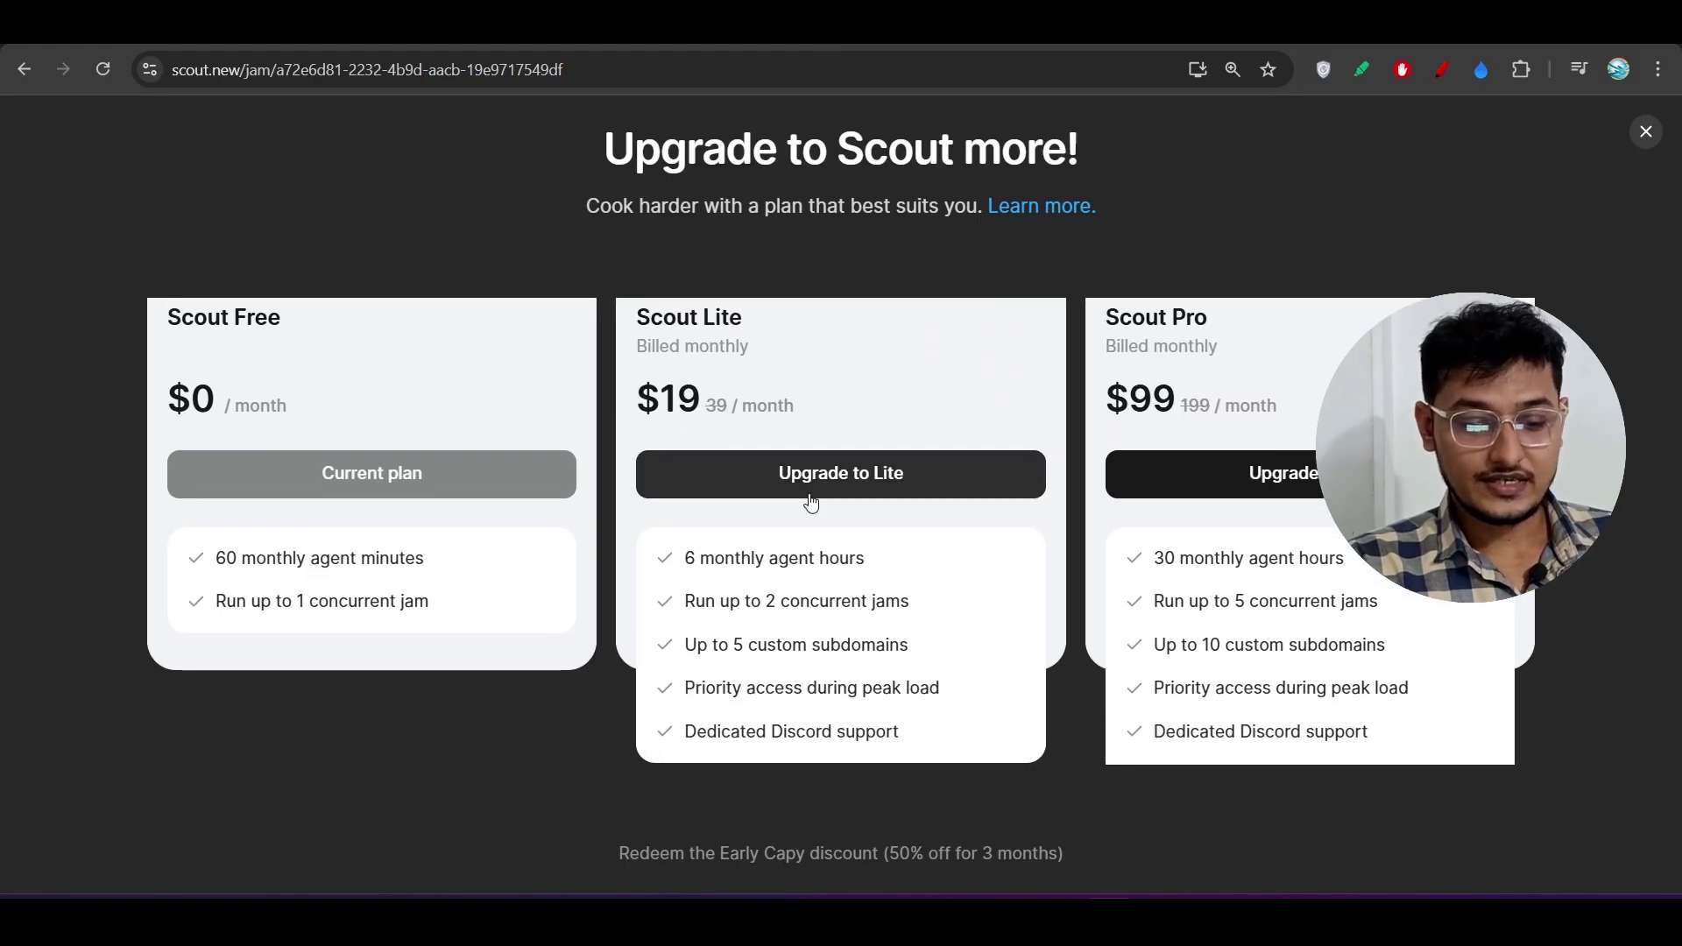
- Enlarge the page to highlight the Lite plan's concurrent jams allowance
key(ctrl+plus)
key(ctrl+plus)
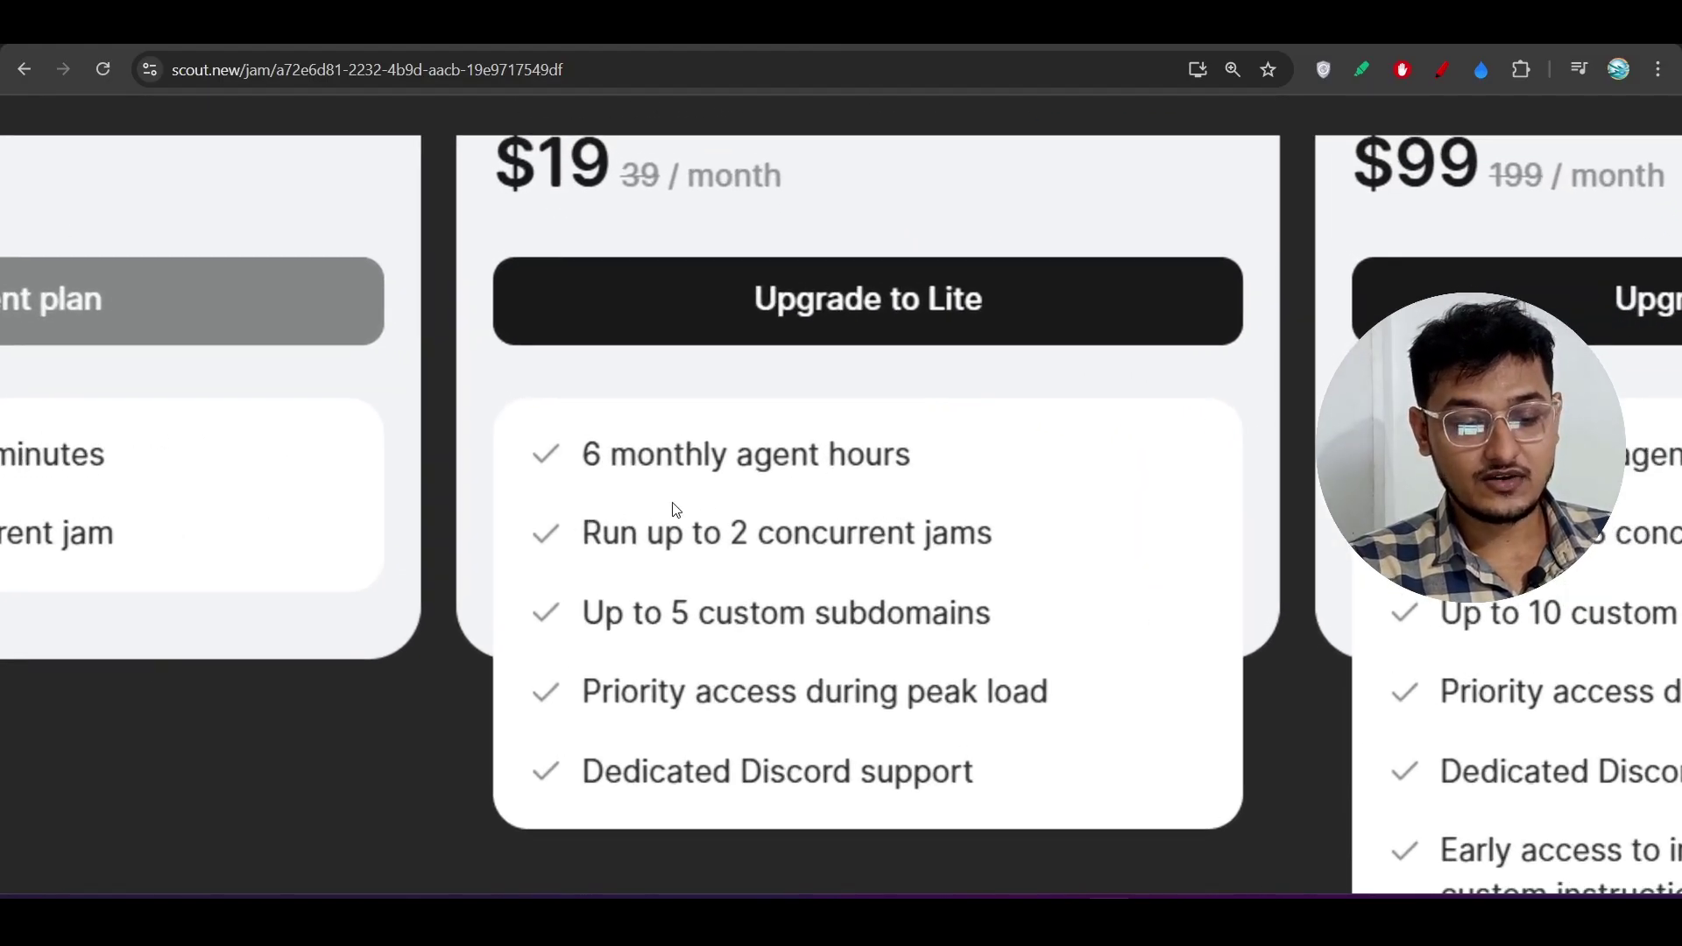
drag(633, 532, 996, 537)
click(829, 607)
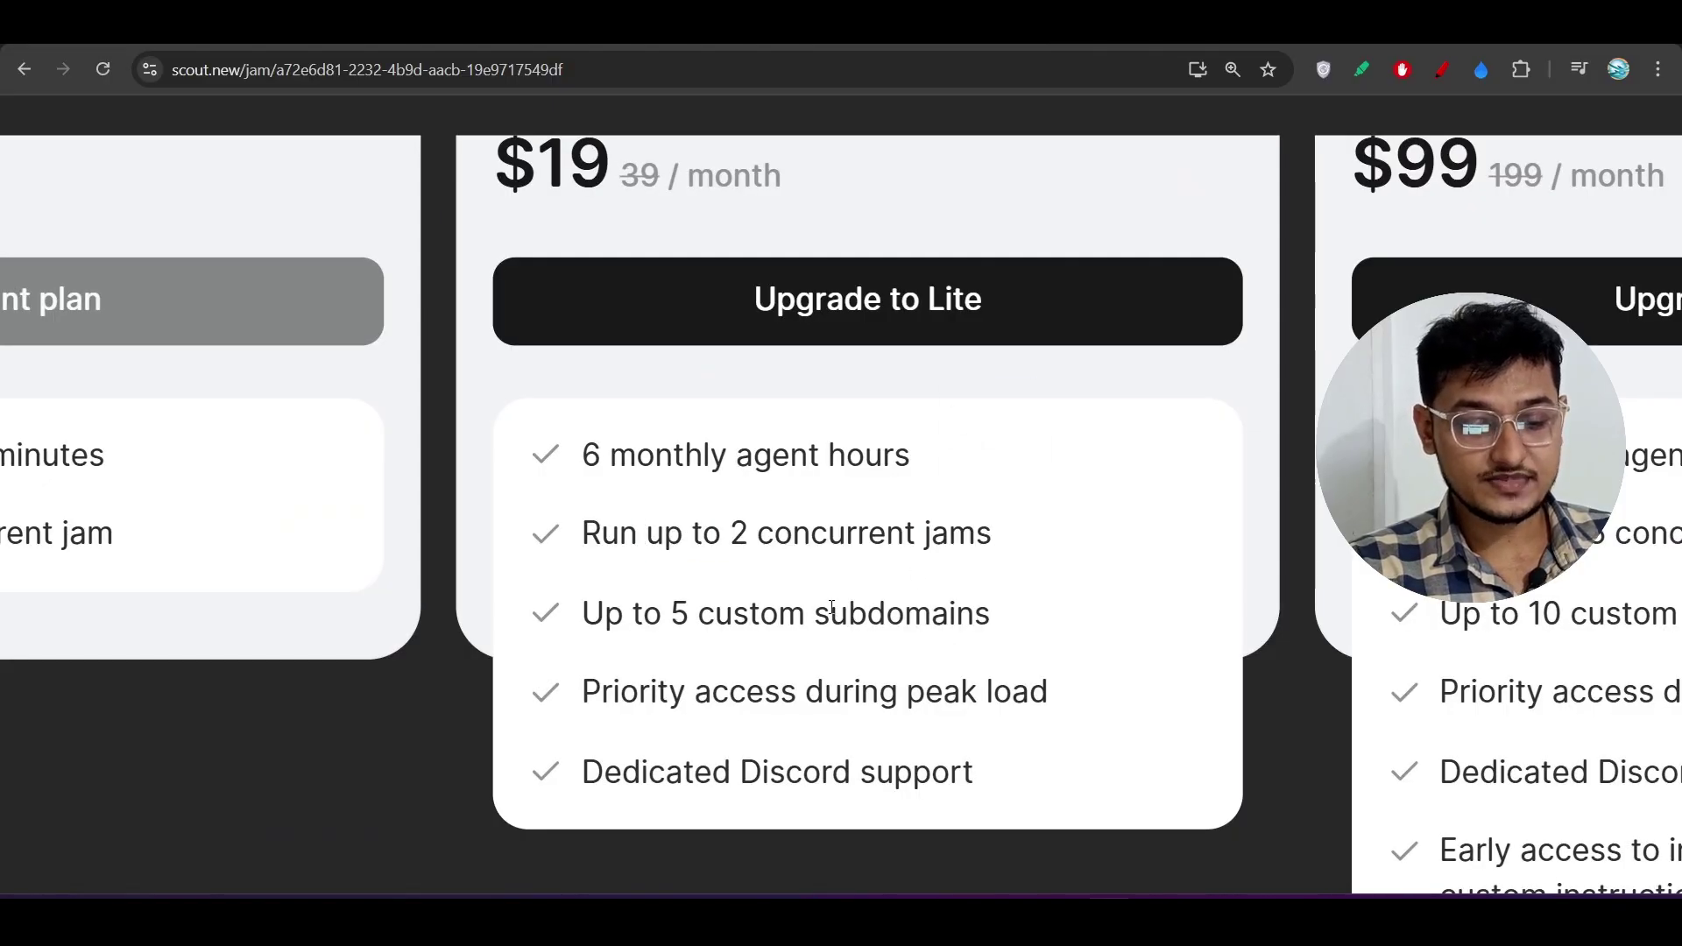
key(ctrl+0)
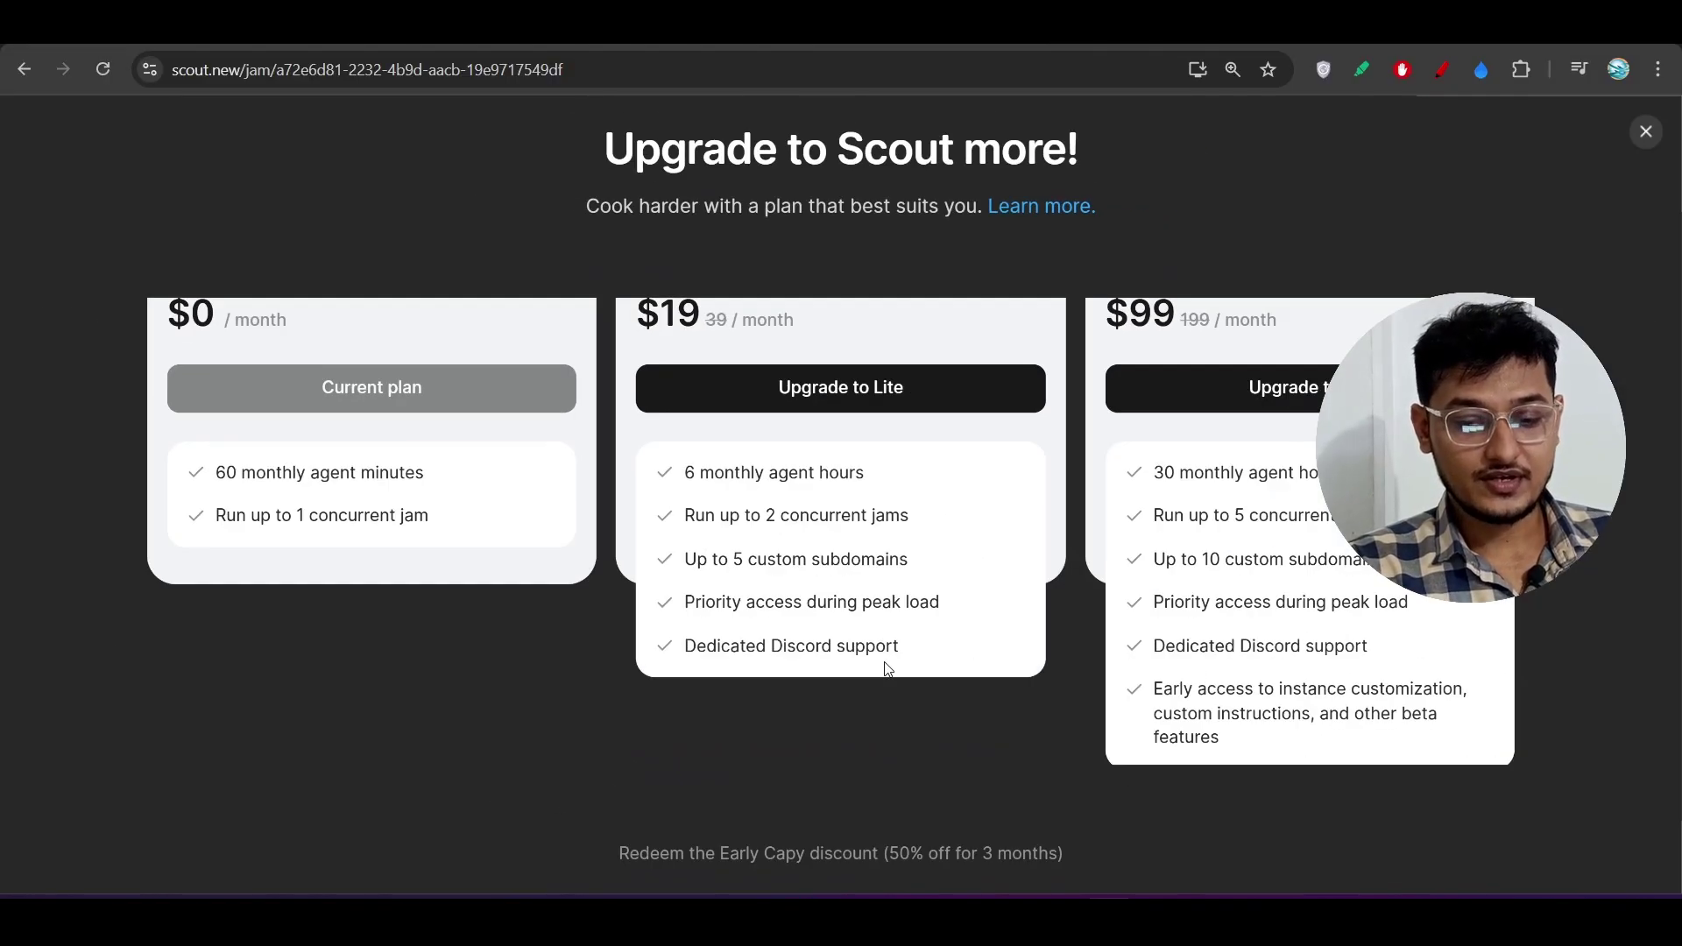
scroll(1104, 565, up, 3)
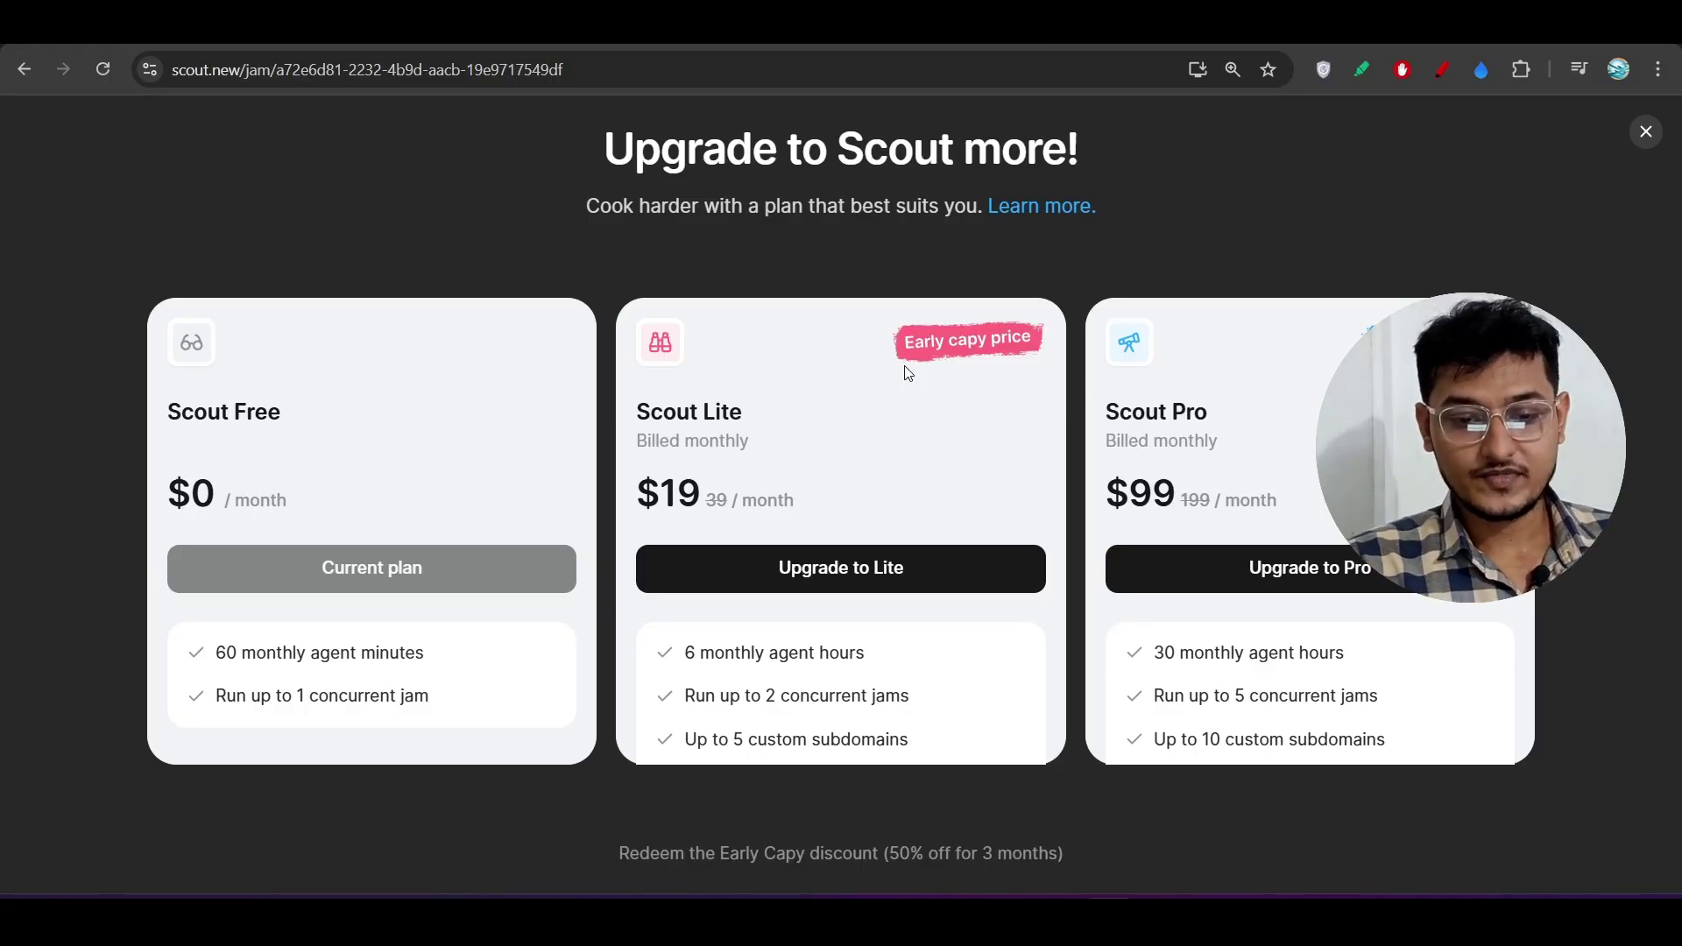
- Dismiss the Upgrade pricing modal to reveal the forum chat and file browser
click(1646, 132)
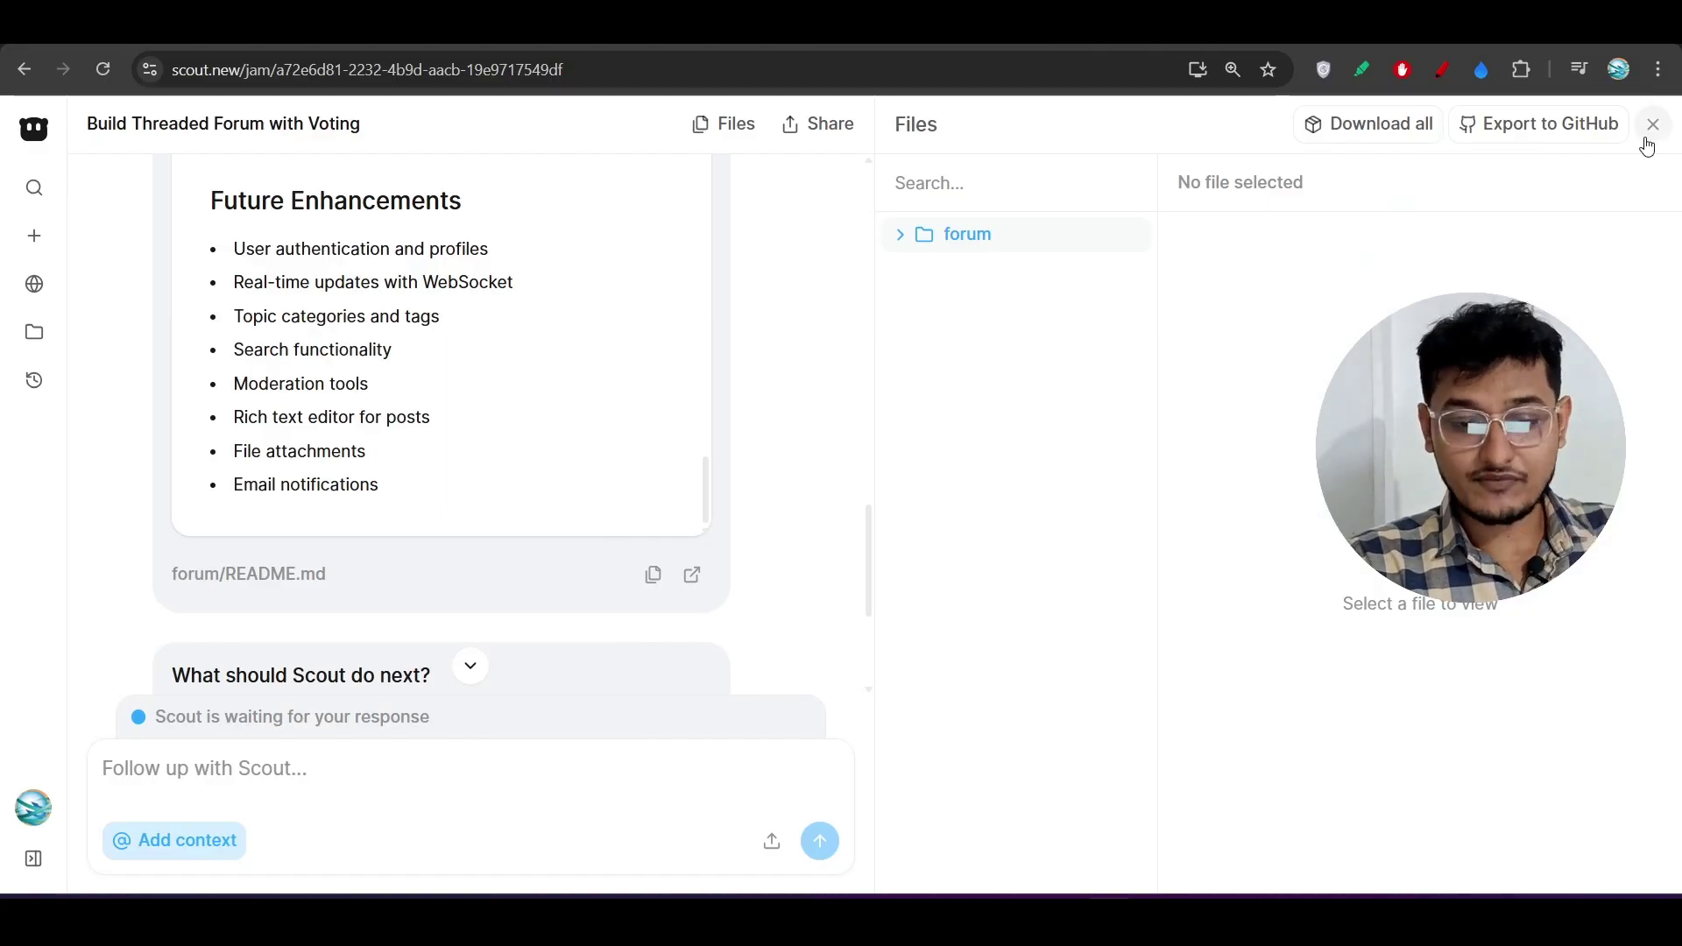
scroll(697, 454, up, 5)
scroll(698, 455, up, 5)
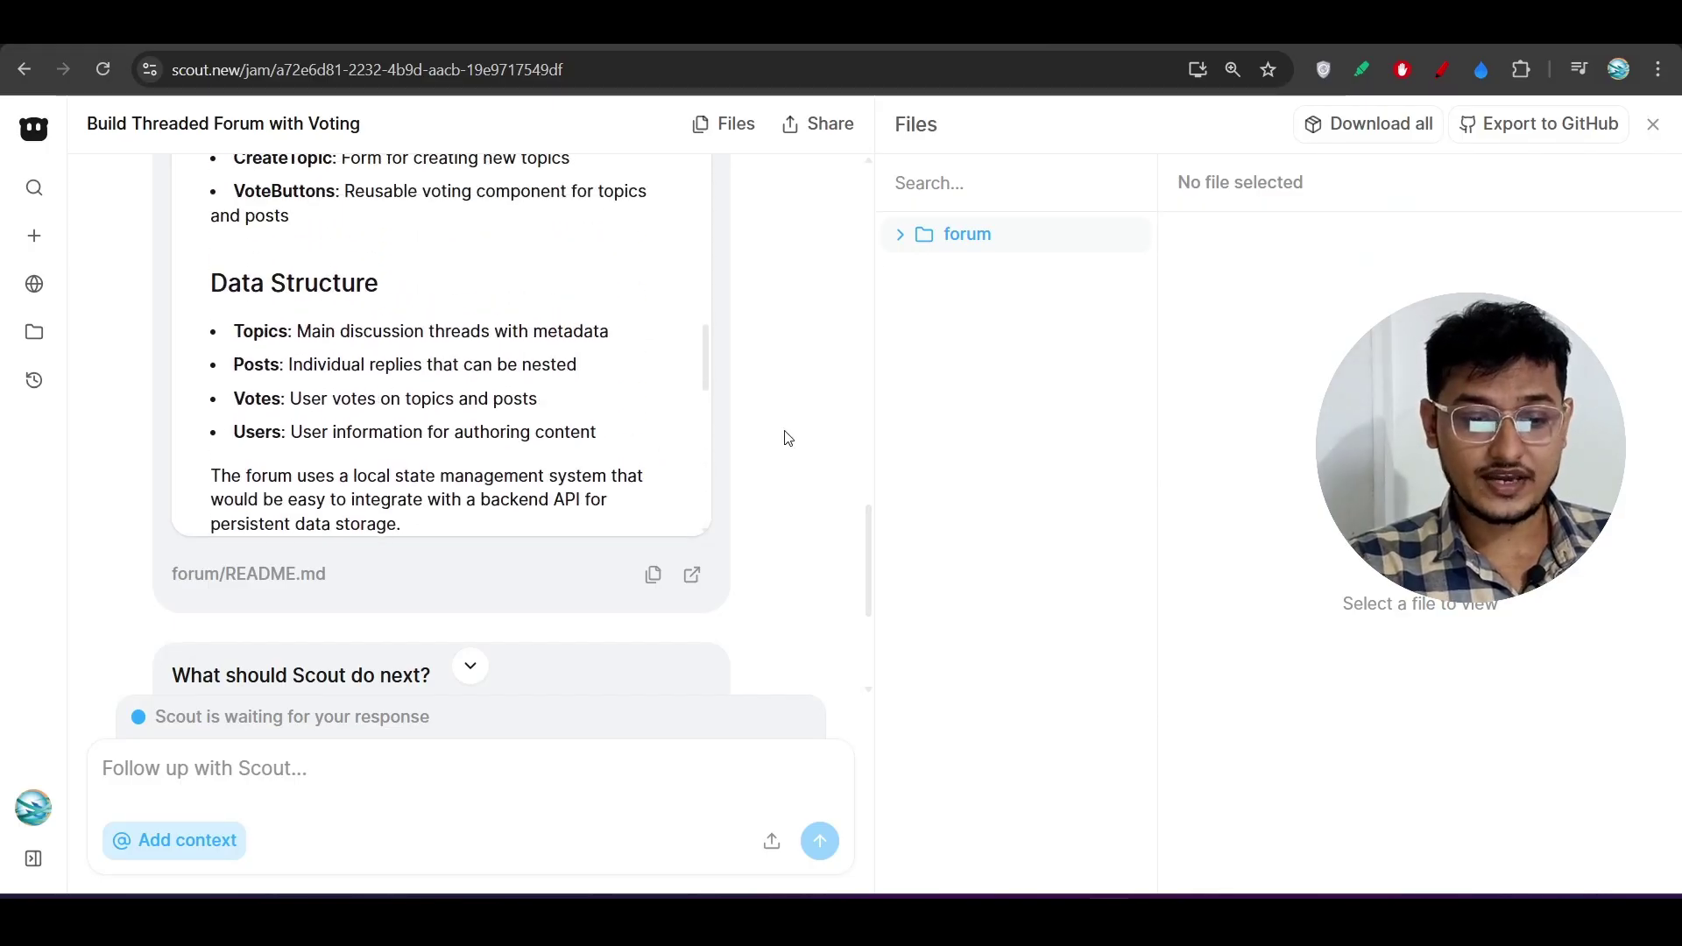
scroll(775, 435, up, 6)
scroll(785, 437, up, 4)
scroll(786, 437, up, 3)
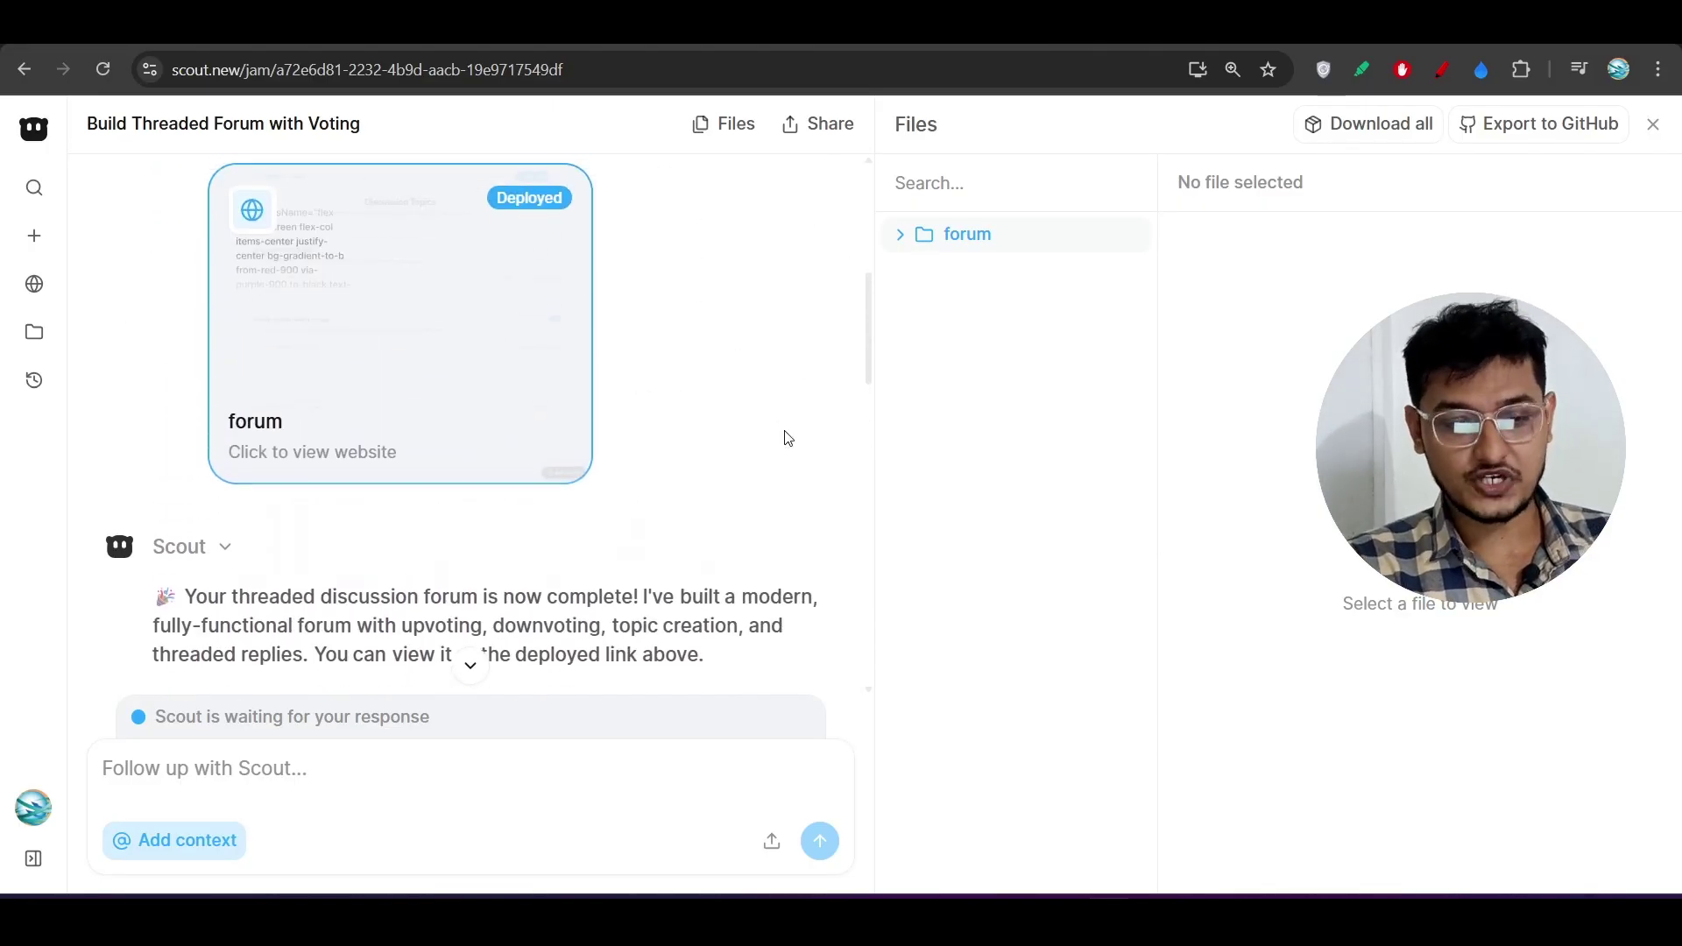
scroll(786, 438, up, 5)
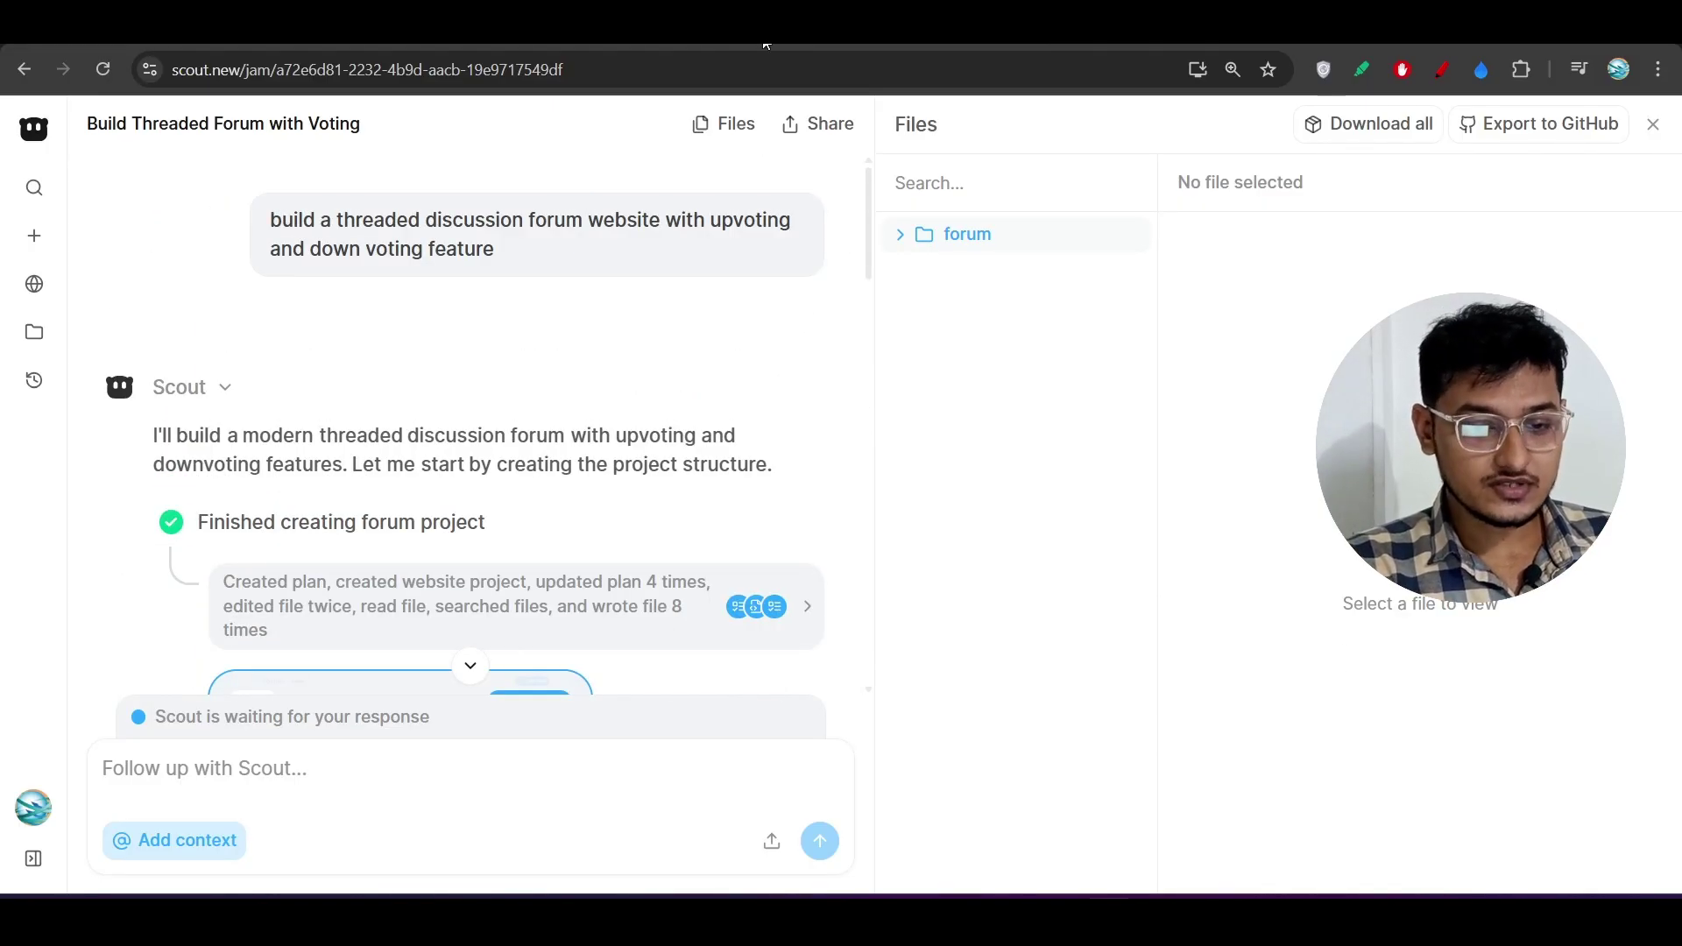